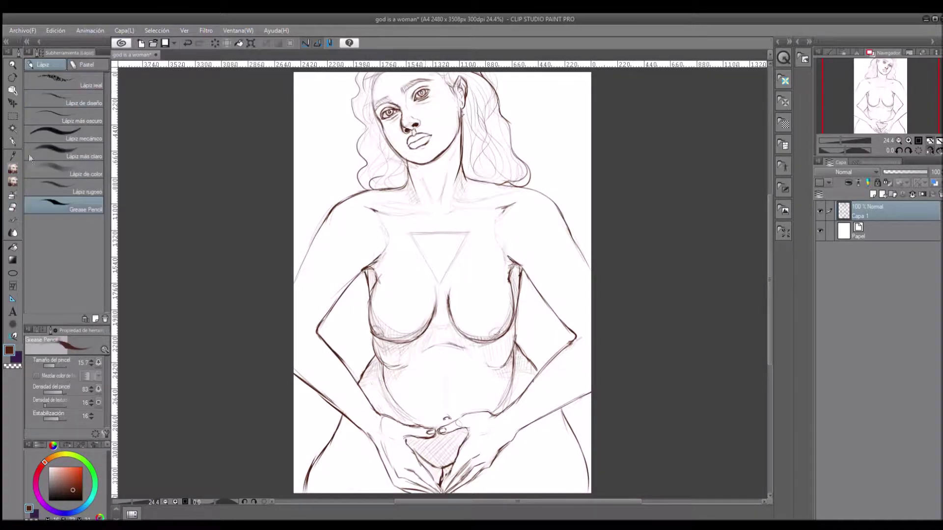
Inspect the line art of the head and shoulders up close and in mirrored view.
key(e)
key(p)
scroll(432, 86, up, 4)
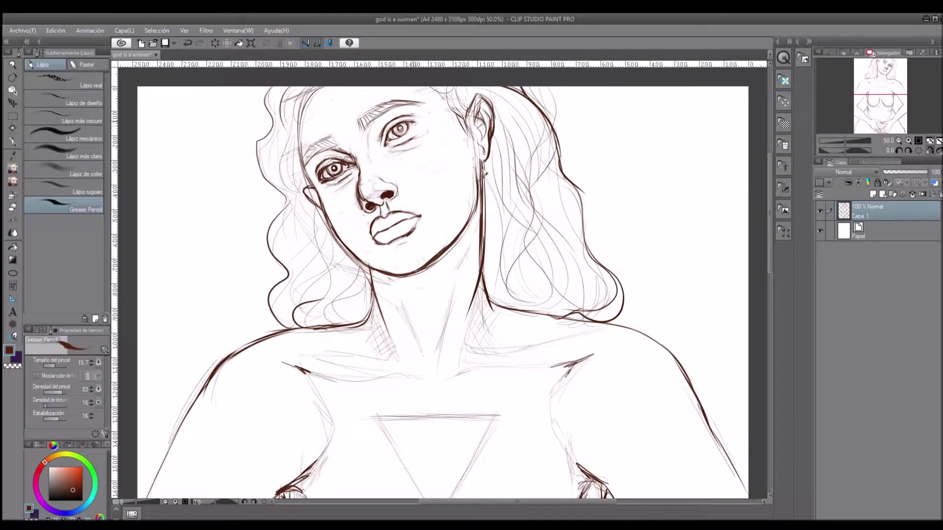
key(h)
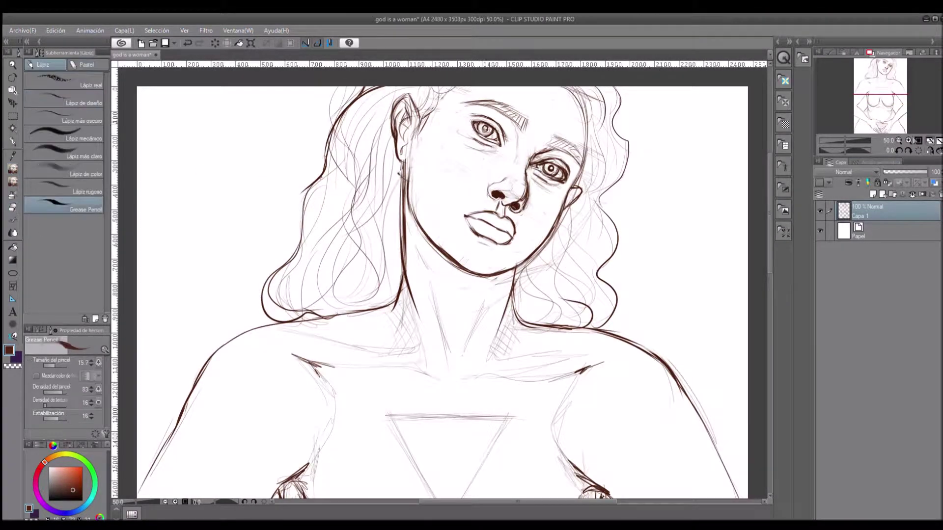
key(h)
key(ctrl+0)
Create a new raster layer and auto-select the blank background around the figure.
key(ctrl+shift+n)
key(w)
click(441, 295)
Correct the selection edges along the hair, arms, waist and hips with freehand selections.
key(m)
mouse_move(366, 79)
mouse_down()
mouse_move(373, 89)
mouse_move(388, 83)
mouse_up()
mouse_move(486, 113)
mouse_down()
mouse_move(495, 119)
mouse_move(469, 243)
mouse_up()
drag(374, 216, 309, 334)
drag(373, 275, 365, 402)
drag(513, 246, 508, 354)
mouse_move(515, 216)
mouse_down()
mouse_move(520, 250)
mouse_move(584, 393)
mouse_up()
drag(354, 388, 347, 400)
drag(545, 393, 568, 466)
key(ctrl+minus)
key(ctrl+minus)
drag(381, 255, 379, 275)
drag(457, 255, 496, 294)
Fill the selected figure with dark reddish brown on Capa 2, beneath the line art layer set to Multiply.
key(ctrl+plus)
key(ctrl+plus)
key(alt+BackSpace)
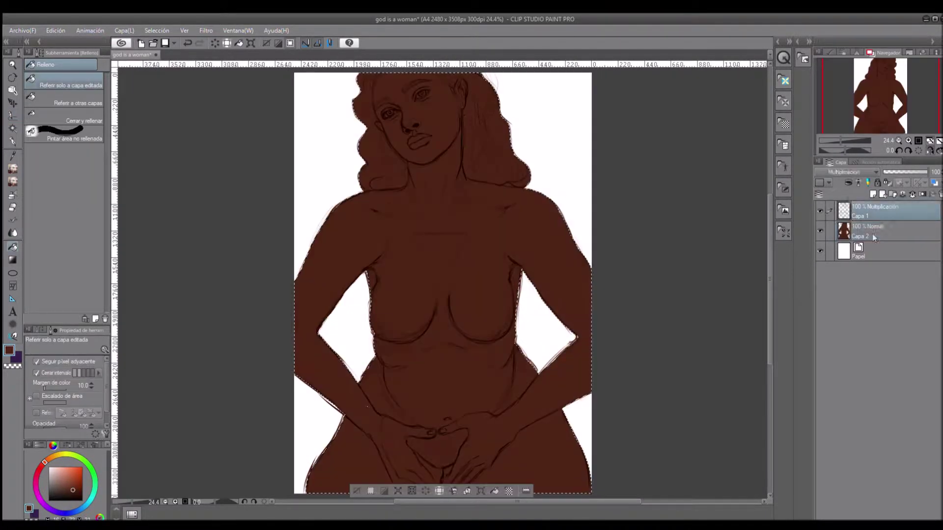
Sketch light skin-tone highlights on the face on Capa 2 with the Grease Pencil at size 29.6.
key(p)
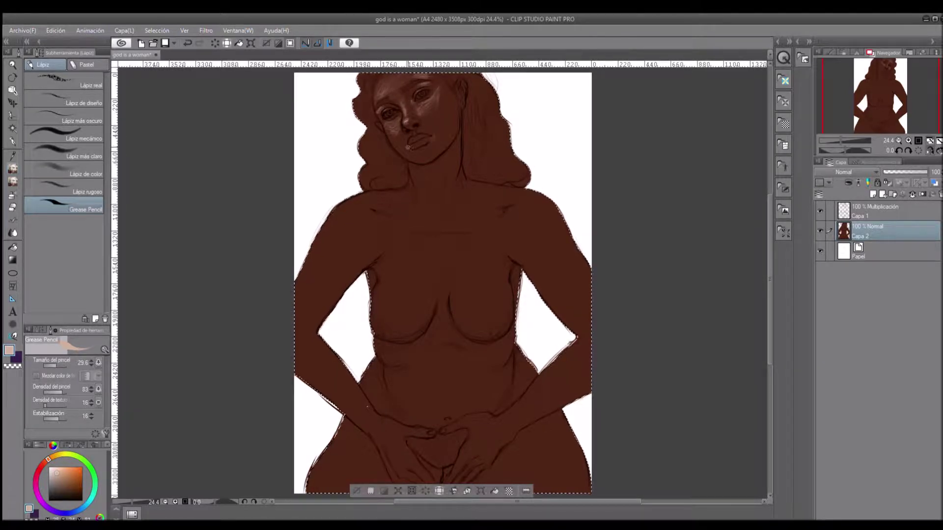
drag(432, 140, 422, 156)
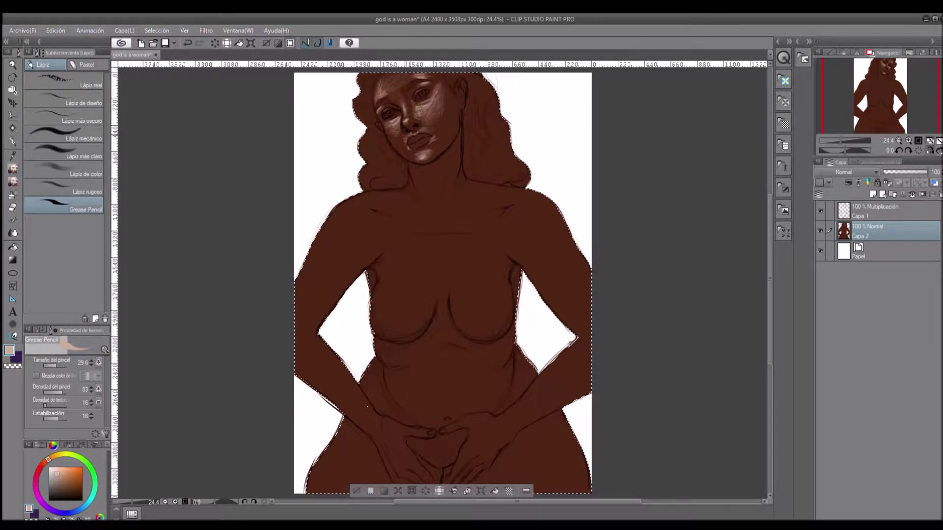
key(h)
key(h)
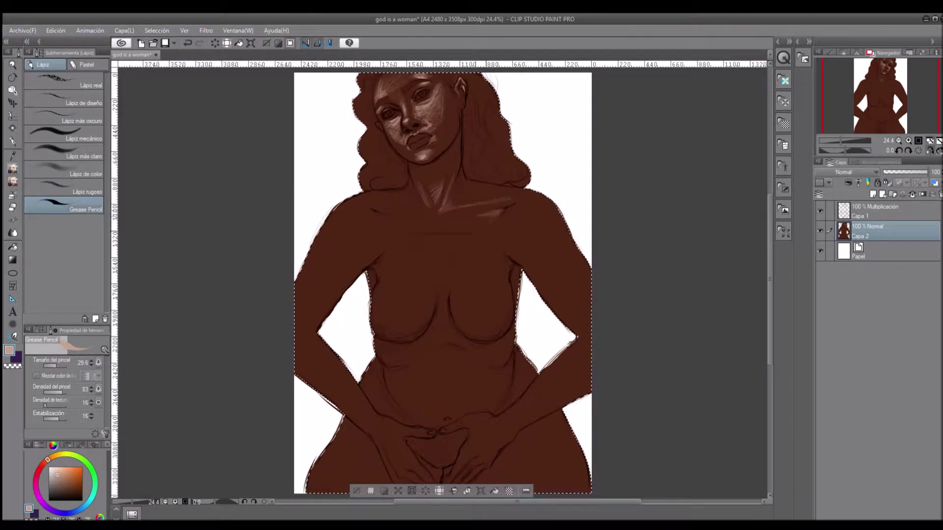
Hatch light highlights over the neck, collarbones, shoulders and chest with the Grease Pencil.
drag(416, 202, 407, 189)
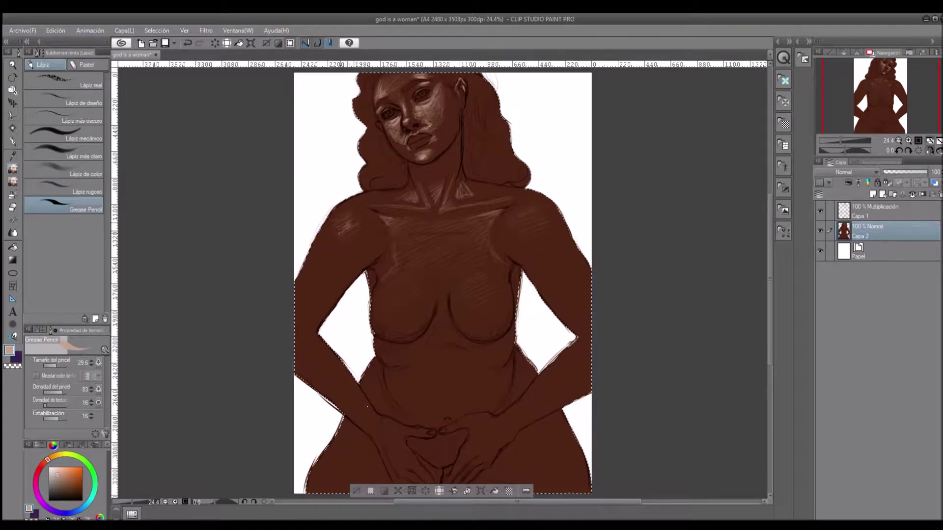
mouse_move(469, 282)
mouse_down()
mouse_move(442, 302)
mouse_move(404, 279)
mouse_up()
Blend the hatching on the cheeks, upper lip and chin with the Flat Bristle brush at size 36.5, using colours sampled from the face.
scroll(442, 283, up, 3)
scroll(442, 283, up, 1)
key(b)
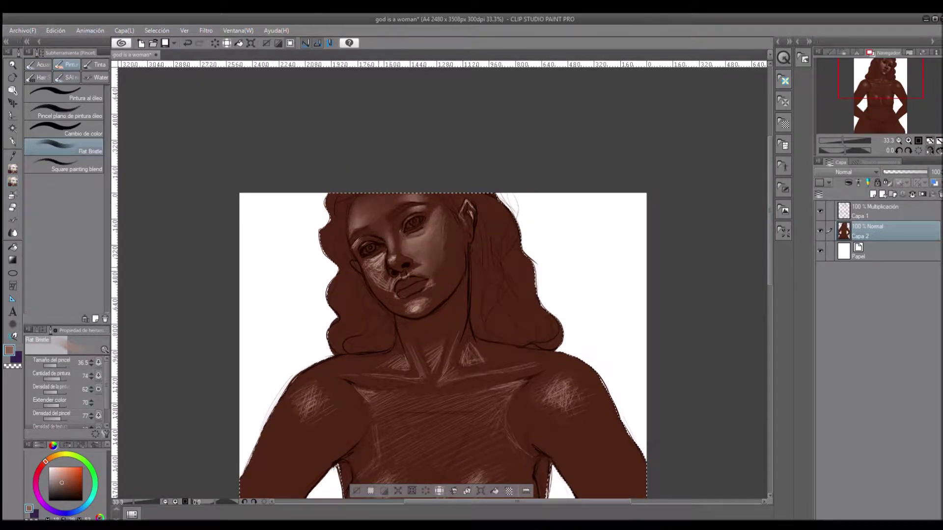
alt+click(397, 263)
drag(397, 264, 404, 269)
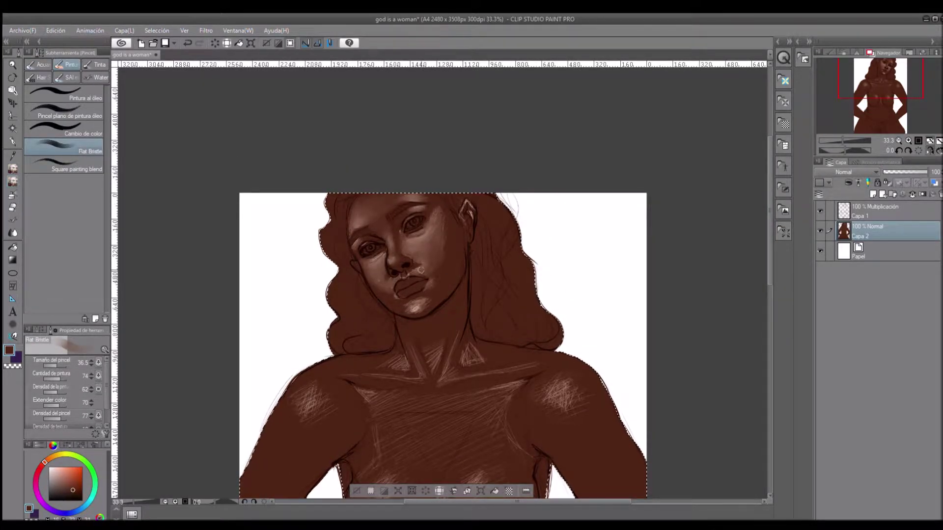
mouse_move(405, 303)
mouse_down()
mouse_move(436, 295)
mouse_move(418, 314)
mouse_up()
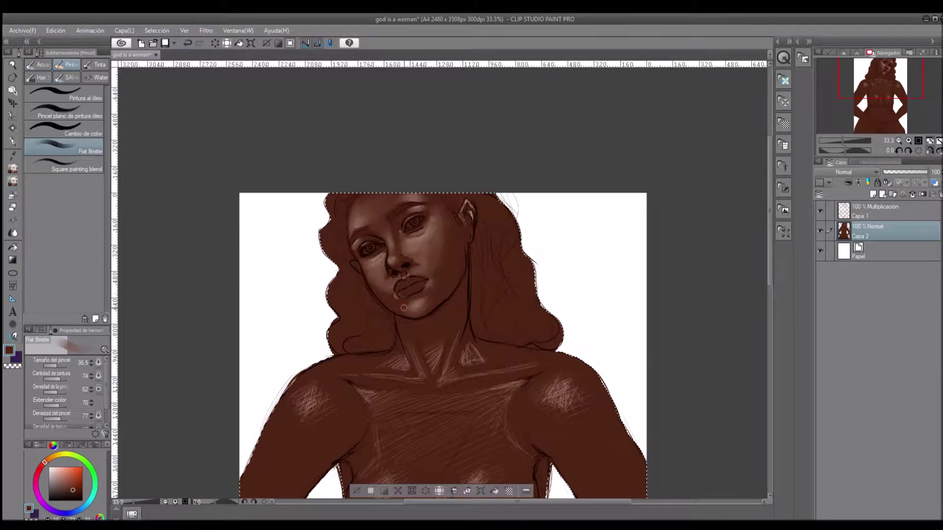
Compare the face shading without and with the last three brush strokes.
key(ctrl+z)
key(ctrl+z)
key(ctrl+z)
key(ctrl+y)
key(ctrl+y)
key(ctrl+y)
Add soft reddish tones to the face and body with the Suave airbrush at size 55.6.
alt+click(434, 248)
key(b)
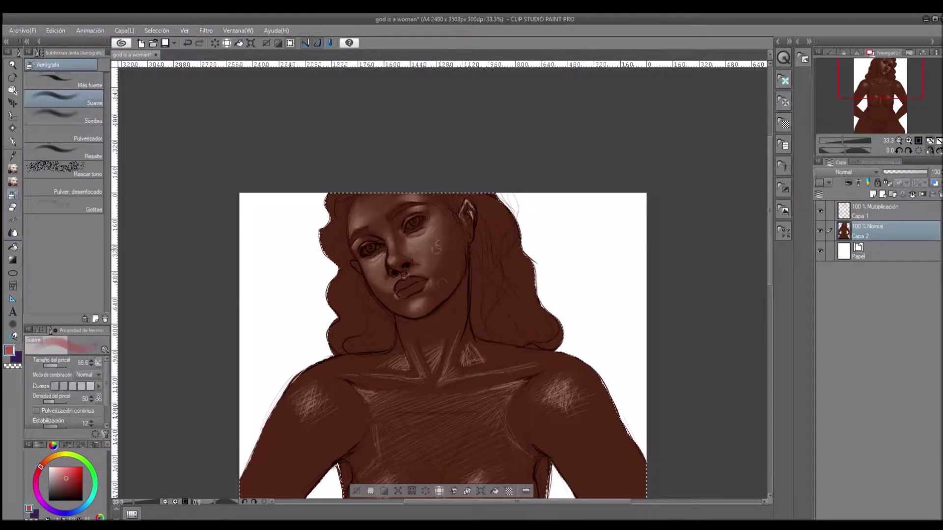
key(ctrl+0)
mouse_move(491, 275)
mouse_down()
mouse_move(491, 314)
mouse_move(413, 304)
mouse_up()
scroll(622, 190, down, 1)
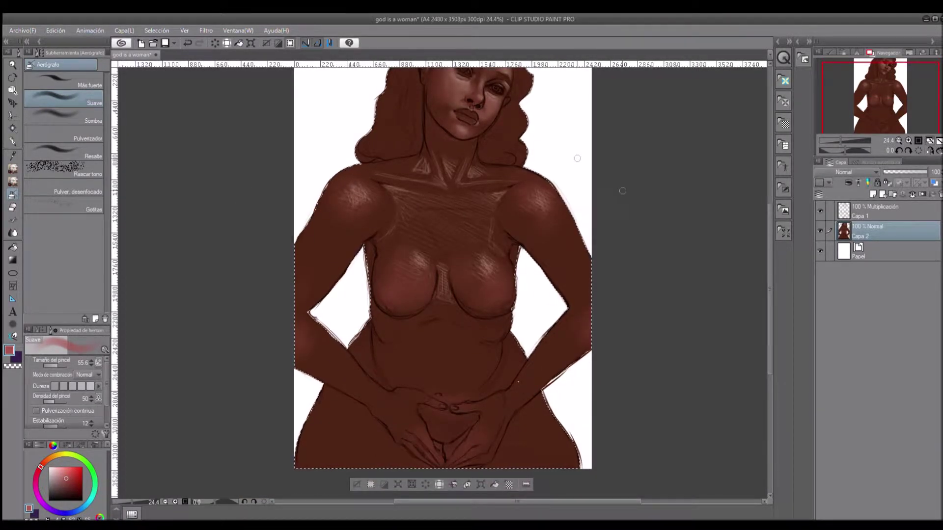
Paint the lips very dark brown with the Flat Bristle brush, working close up on the face.
scroll(576, 158, up, 3)
key(h)
key(b)
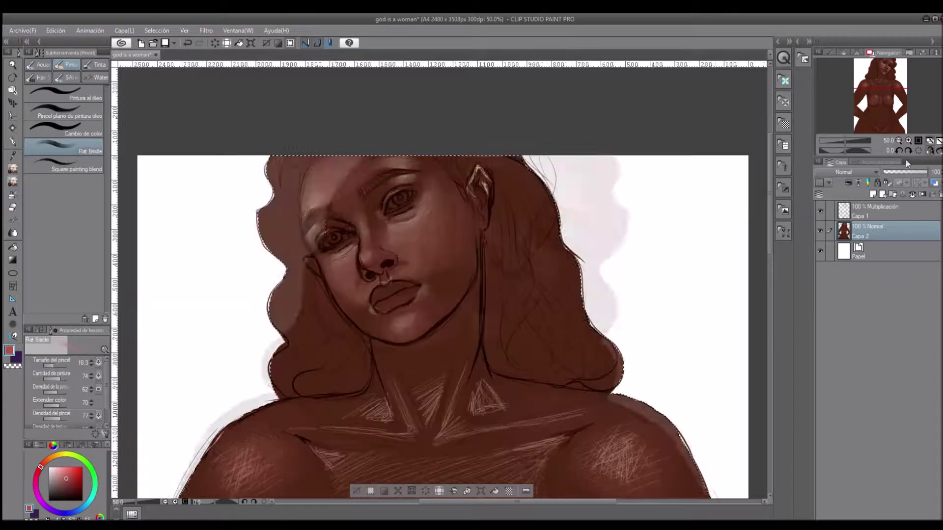
alt+click(393, 289)
mouse_move(390, 282)
mouse_down()
mouse_move(407, 293)
mouse_move(405, 284)
mouse_move(384, 310)
mouse_move(412, 279)
mouse_up()
alt+click(403, 297)
mouse_move(376, 292)
mouse_down()
mouse_move(386, 284)
mouse_move(414, 289)
mouse_up()
key(h)
key(h)
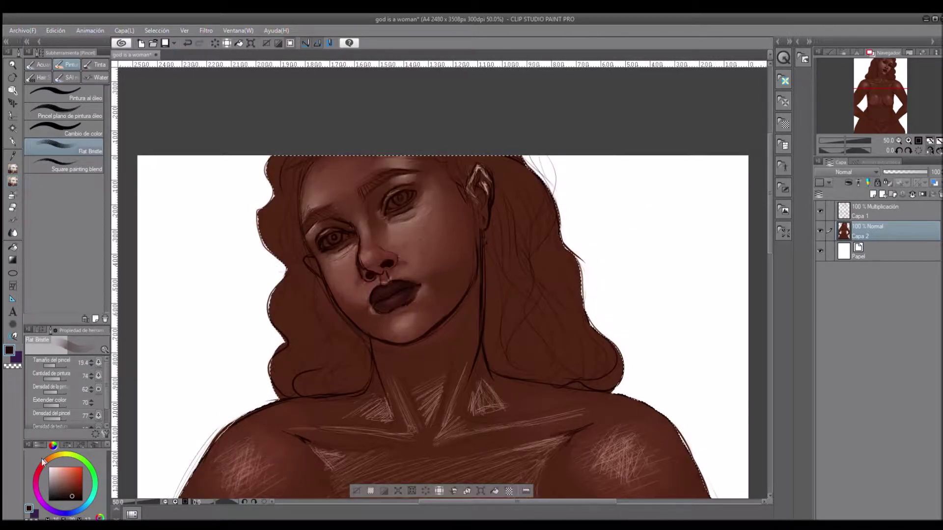
Paint the irises and eyelid shading of both eyes with sampled reddish browns, using the Flat Bristle brush at size 12.7.
alt+click(394, 201)
alt+click(394, 201)
key(bracketleft)
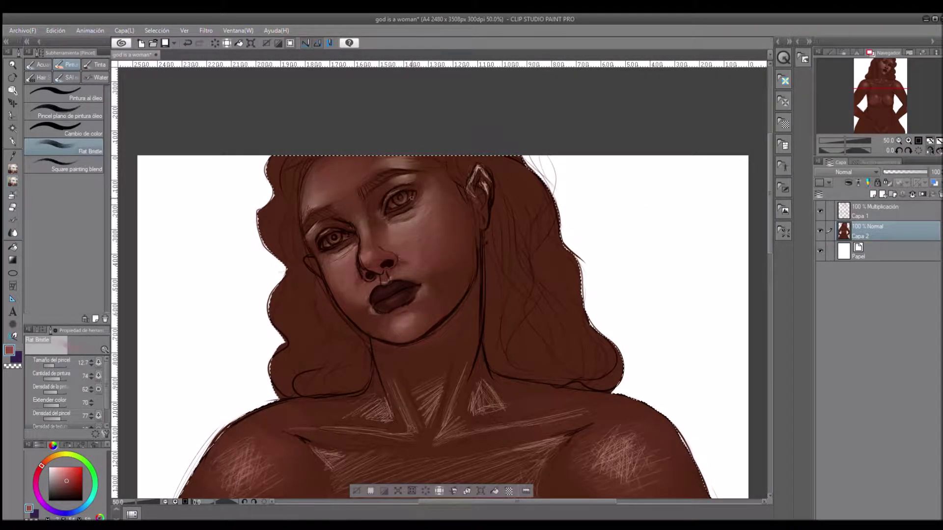
alt+click(405, 196)
drag(331, 237, 338, 240)
alt+click(406, 199)
key(h)
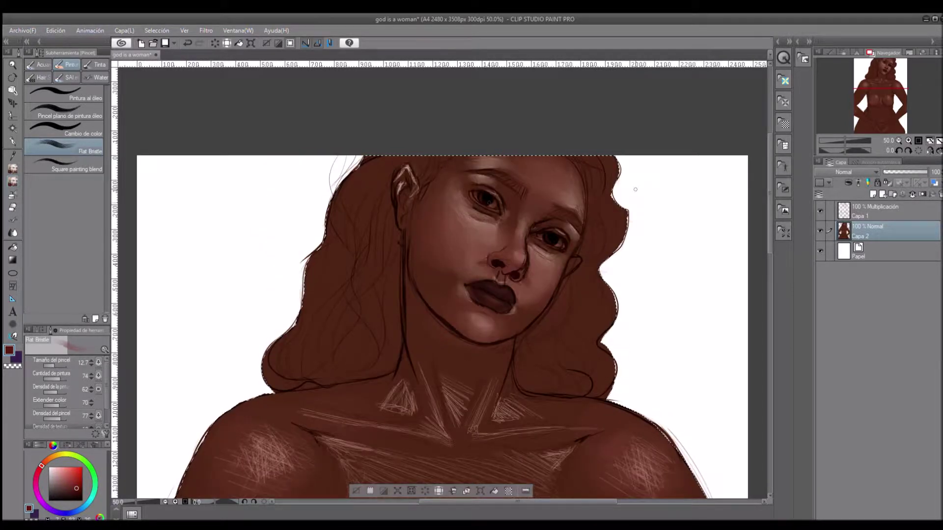
Add pale greyish-blue and white highlights to the eyes with the Flat Bristle brush and the Grease Pencil.
click(58, 478)
click(79, 508)
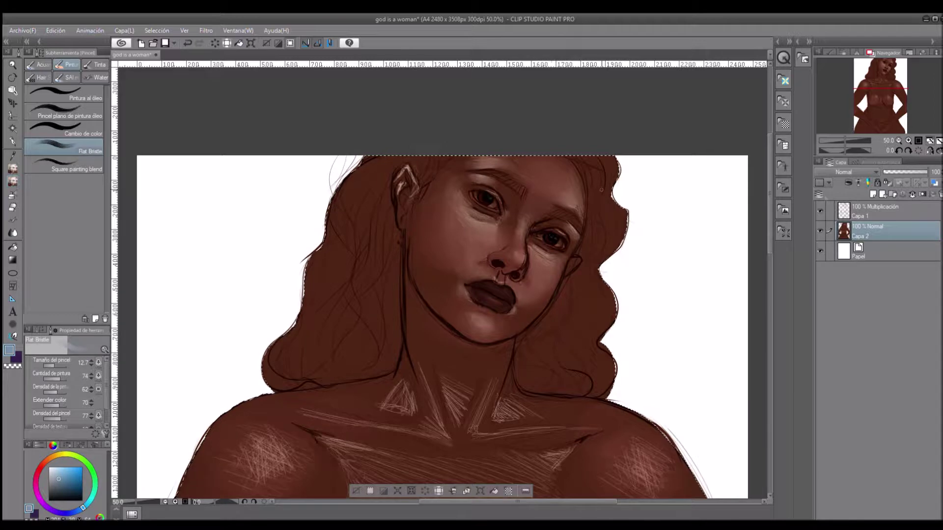
key(ctrl+plus)
key(p)
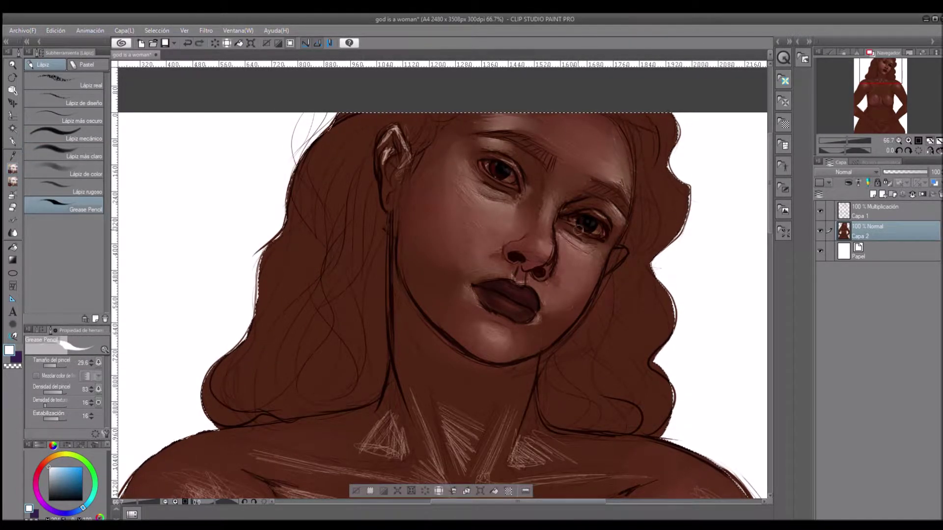
Soften the facial line art on Capa 1 with the Blur tool at size 15.7 and check the mirrored face.
key(j)
key(alt+bracketright)
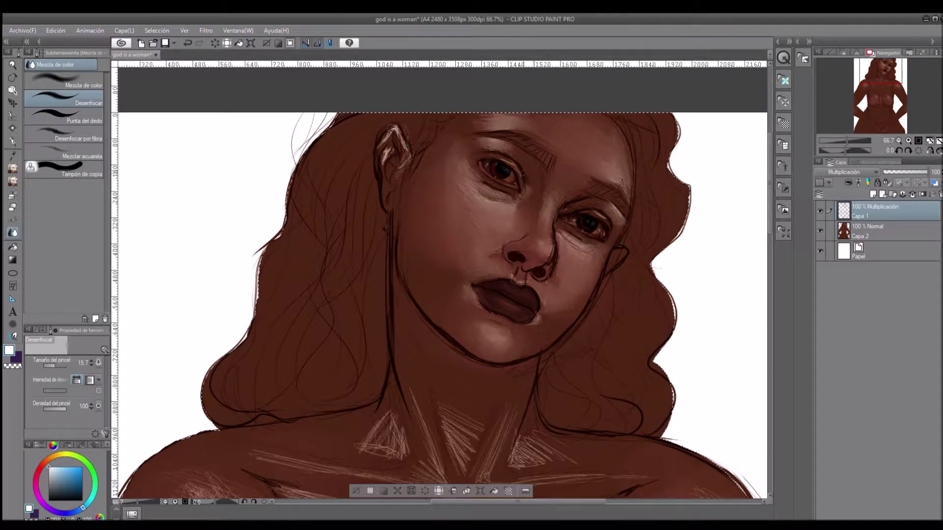
key(h)
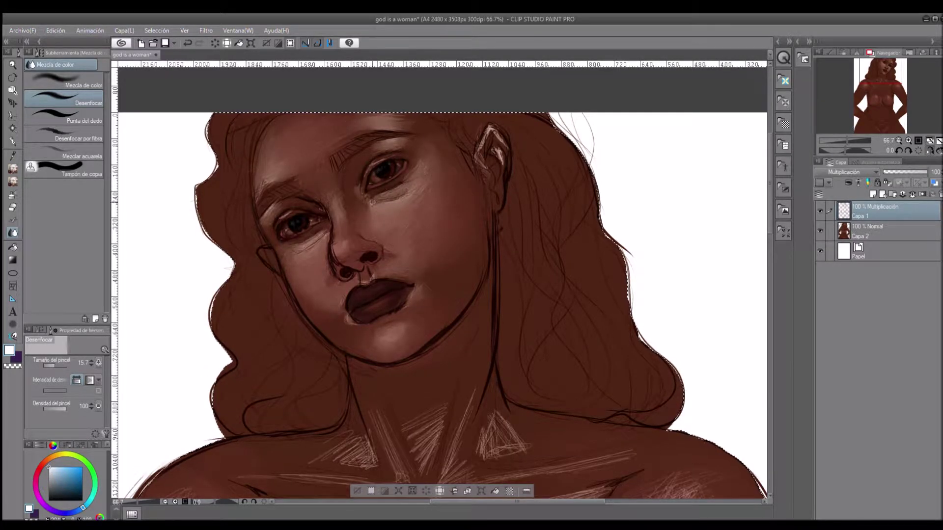
Define the eyes and lower eyelids on Capa 2 with the Grease Pencil at size 12.7 in sampled tones.
key(p)
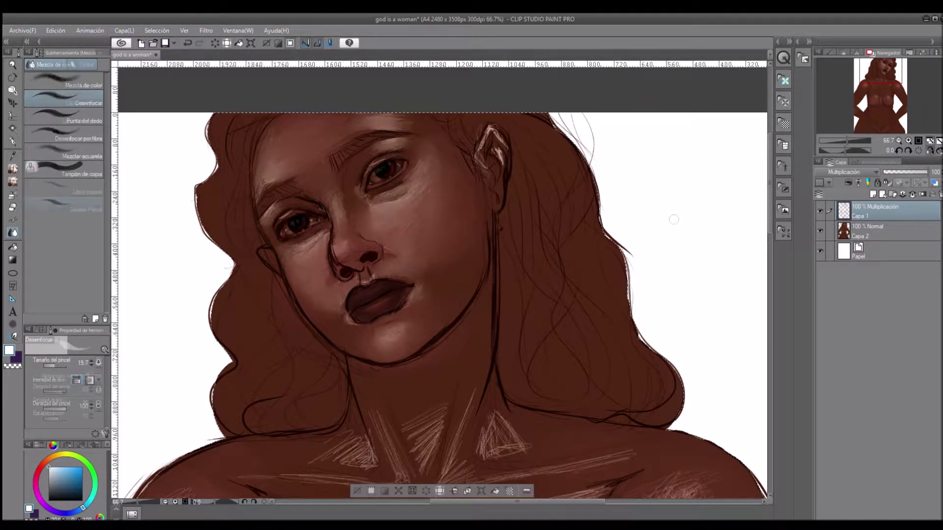
key(alt+bracketleft)
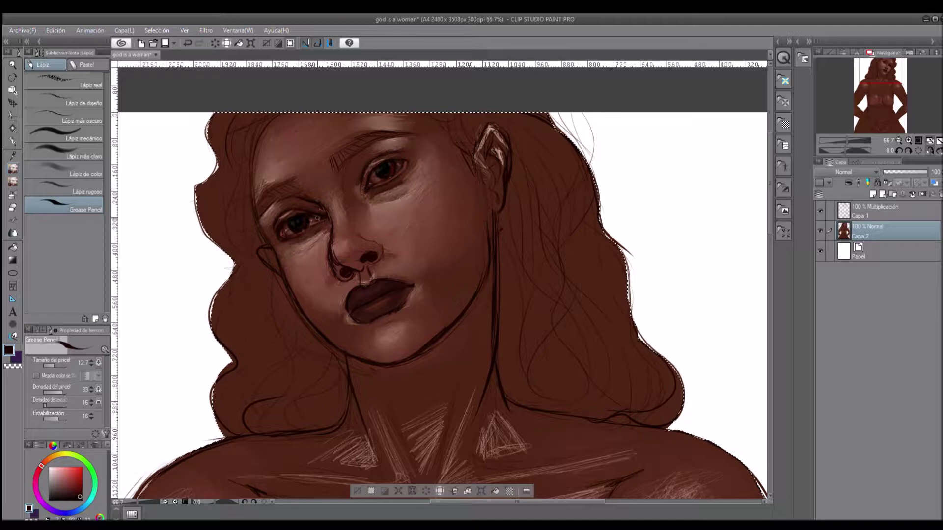
alt+click(369, 190)
drag(368, 194, 407, 191)
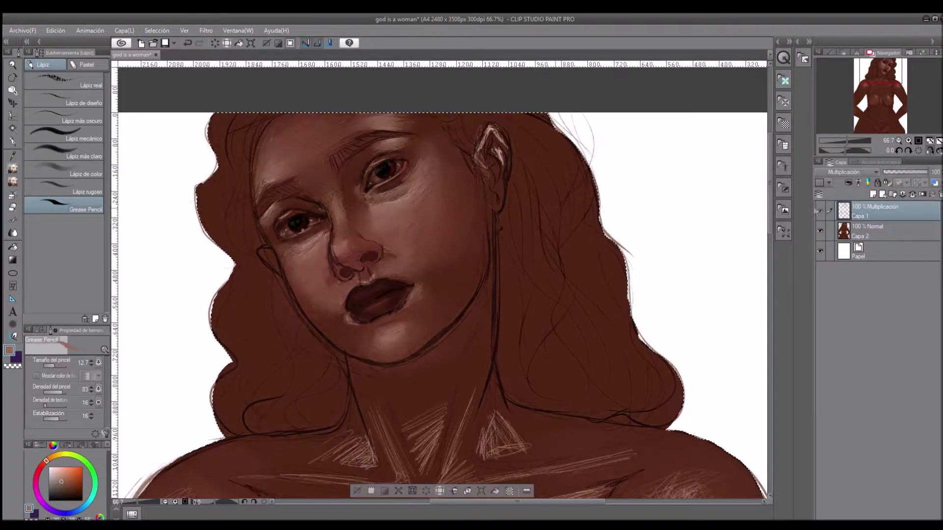
Refine the eye and face shading with dark red and pale pink using the Flat Bristle brush at size 12.7.
key(e)
key(b)
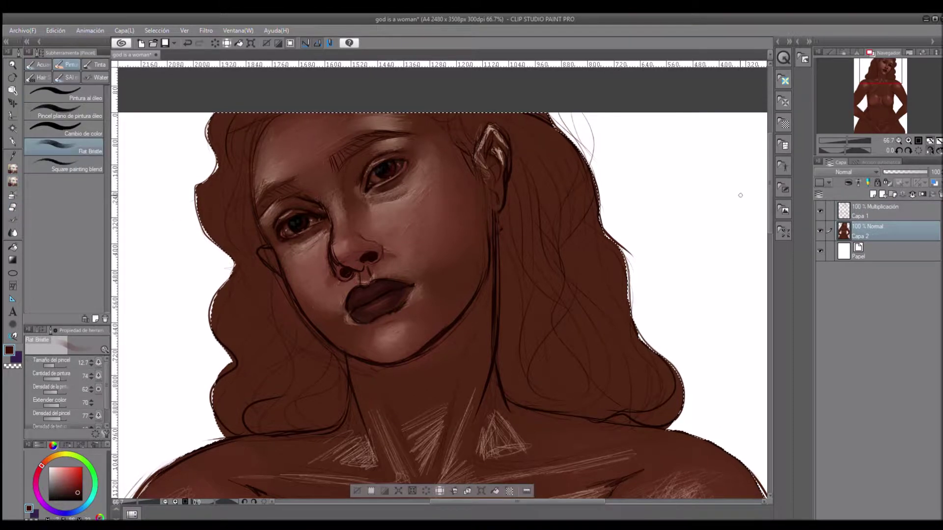
key(ctrl+0)
key(ctrl+plus)
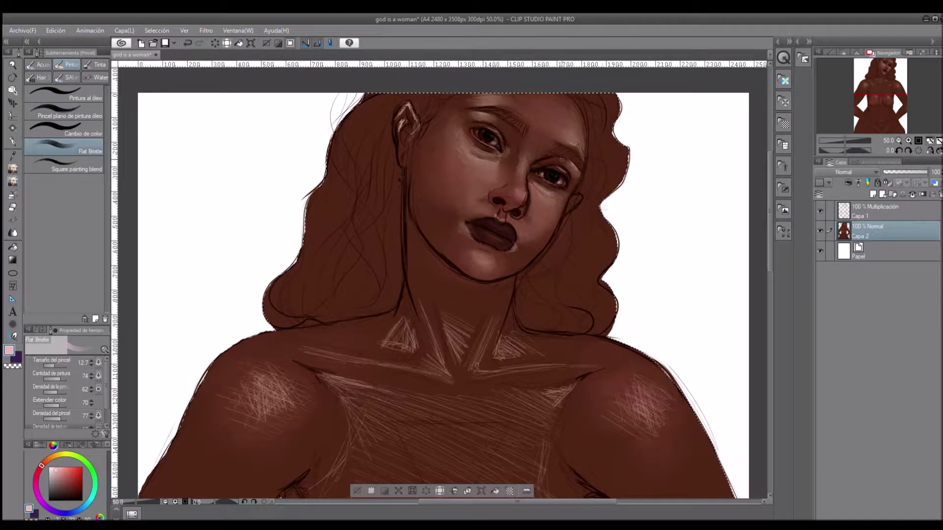
key(ctrl+0)
scroll(445, 192, up, 4)
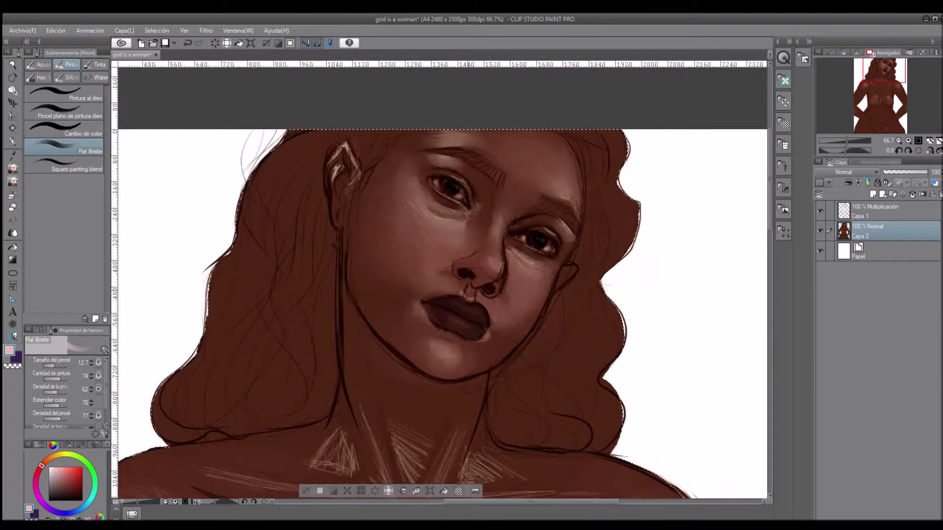
Reinforce the eye details in near-black and dark reddish brown with the Grease Pencil at size 12.7.
key(p)
alt+click(445, 192)
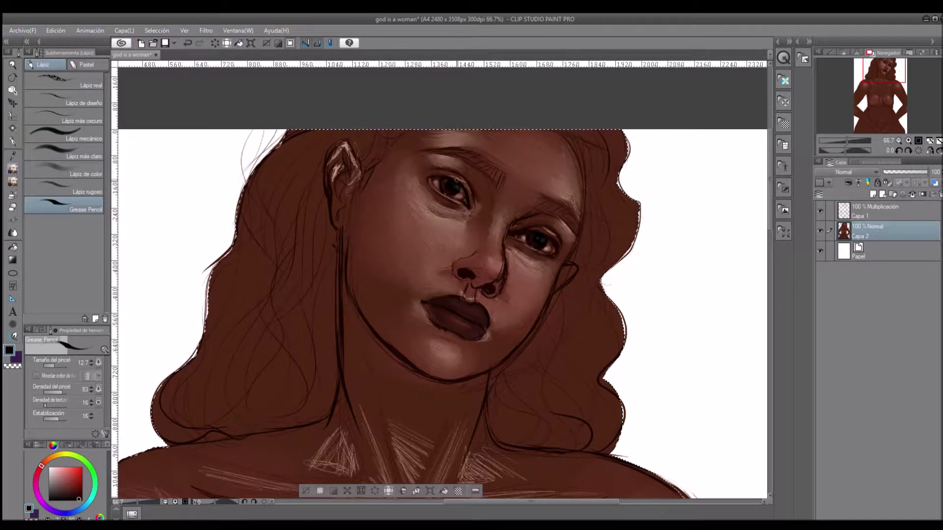
alt+click(370, 219)
alt+click(370, 219)
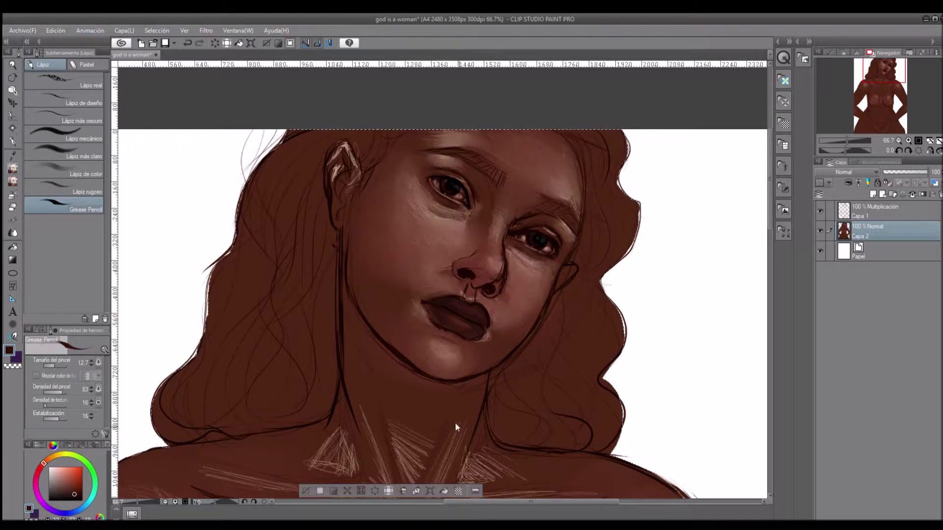
Touch up the face with sampled warm skin tones and pale blue using the Flat Bristle brush.
alt+click(599, 231)
key(b)
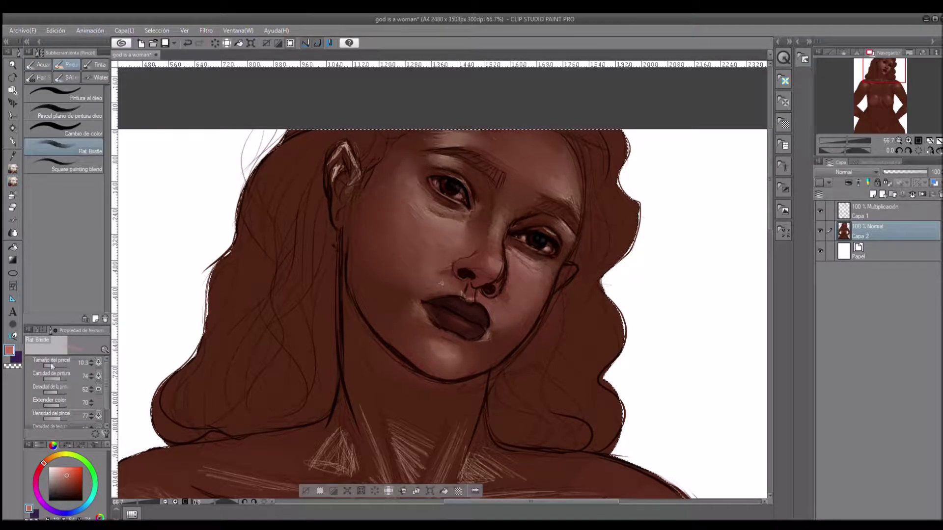
click(925, 142)
scroll(304, 337, up, 2)
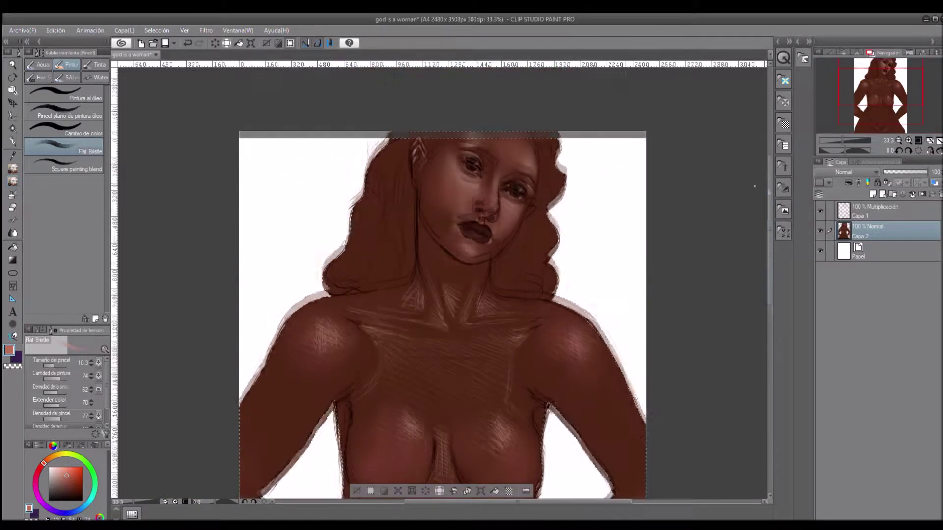
click(89, 502)
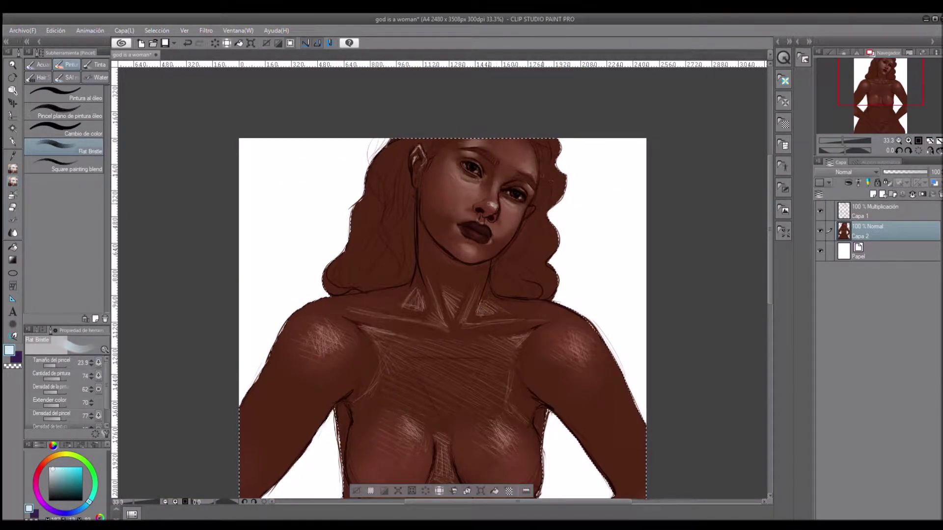
alt+click(316, 296)
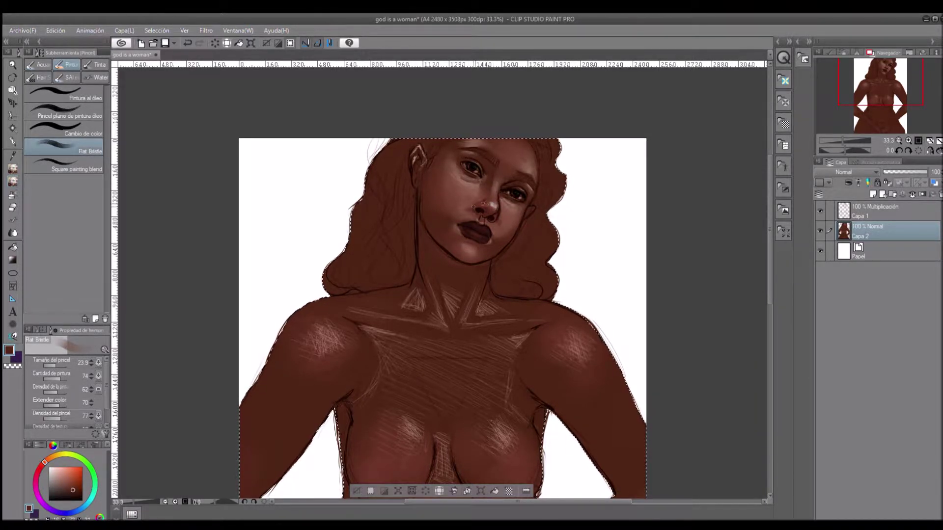
Darken and shape the eyebrows with a sampled dark brown, using the Flat Bristle brush at size 19.4.
alt+click(494, 195)
key(bracketleft)
alt+click(500, 192)
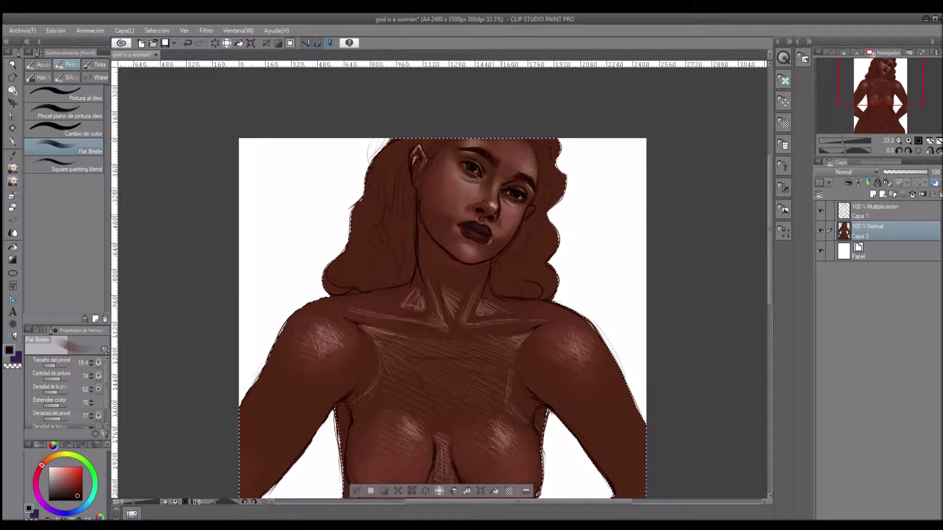
key(ctrl+plus)
key(j)
key(alt+bracketright)
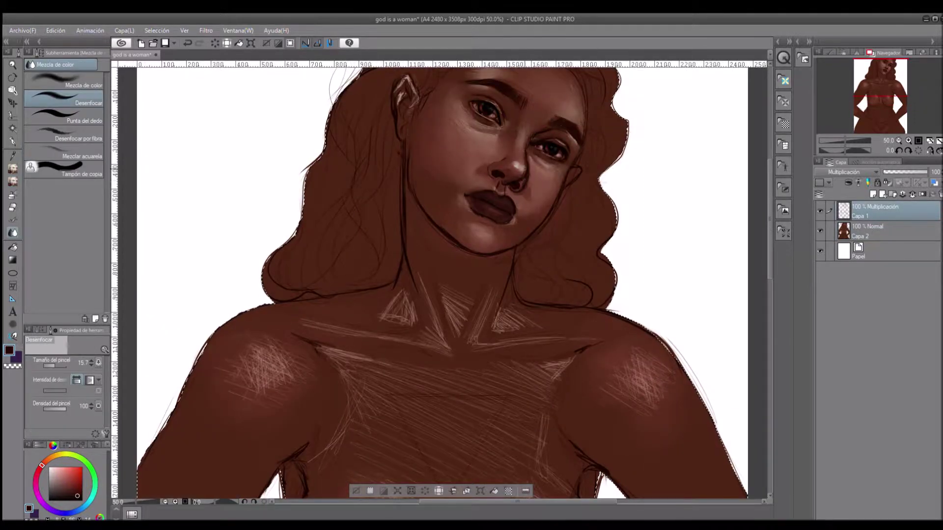
key(p)
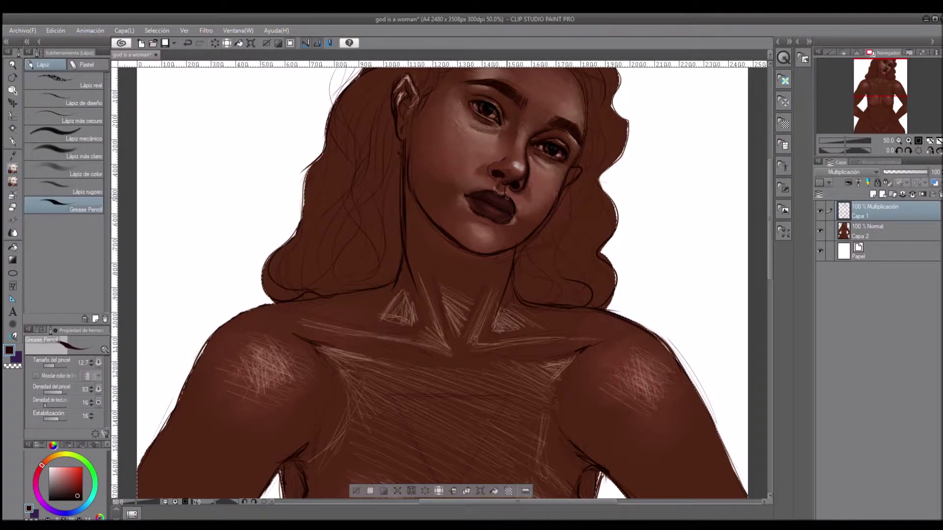
Highlight the face on layer Capa 2 with a sampled pale tone, using the Flat Bristle brush at size 29.6.
key(b)
key(ctrl+0)
alt+click(410, 83)
key(bracketright)
click(879, 231)
mouse_move(447, 95)
mouse_down()
mouse_move(448, 124)
mouse_move(453, 115)
mouse_up()
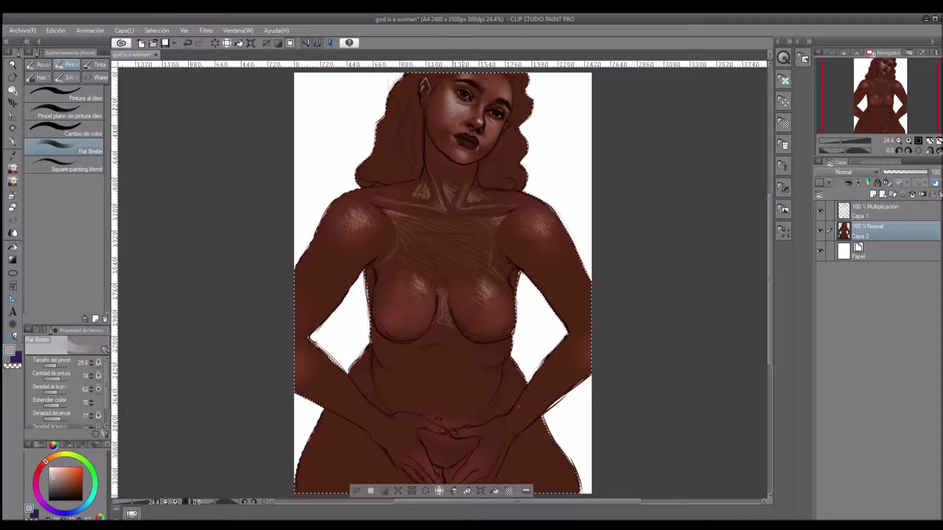
Blend the cheeks and jaw with sampled brown and pinkish skin tones using the Flat Bristle brush at size 29.6.
alt+click(446, 118)
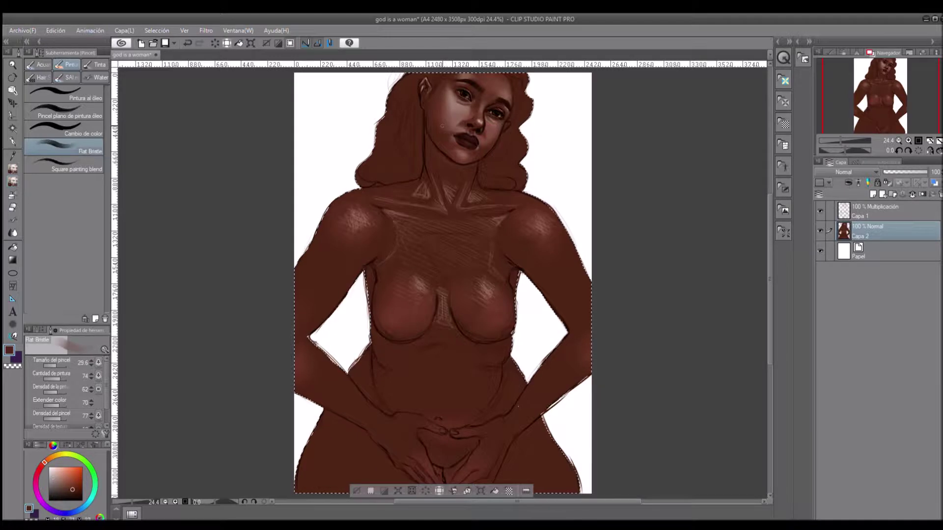
alt+click(454, 128)
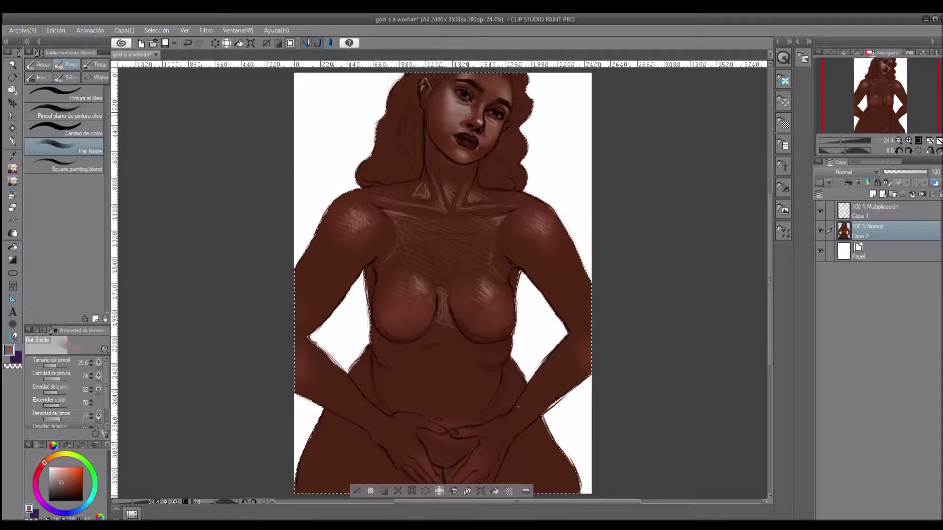
alt+click(490, 123)
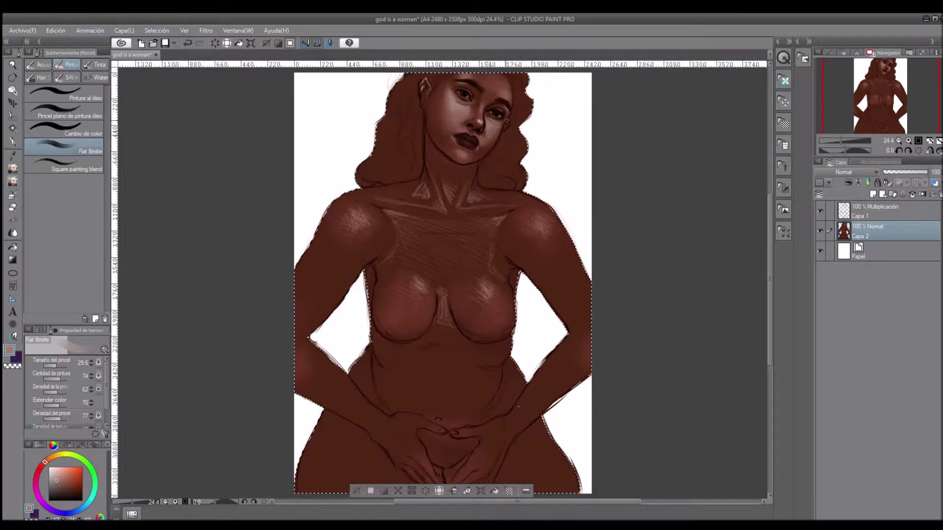
alt+click(460, 156)
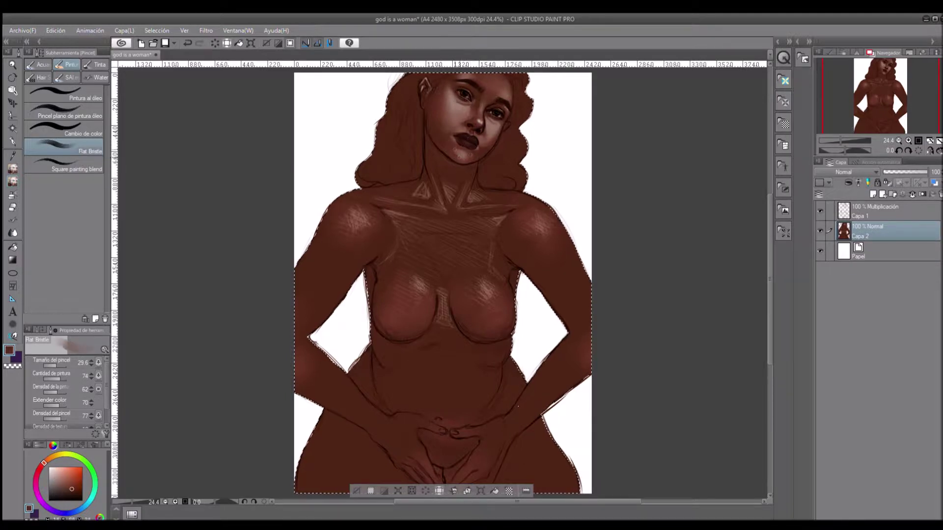
Darken the jawline and the neck below the chin with sampled browns, enlarging the Flat Bristle brush to size 68.7.
alt+click(471, 154)
mouse_move(425, 129)
mouse_down()
mouse_move(440, 155)
mouse_move(473, 169)
mouse_up()
alt+click(439, 111)
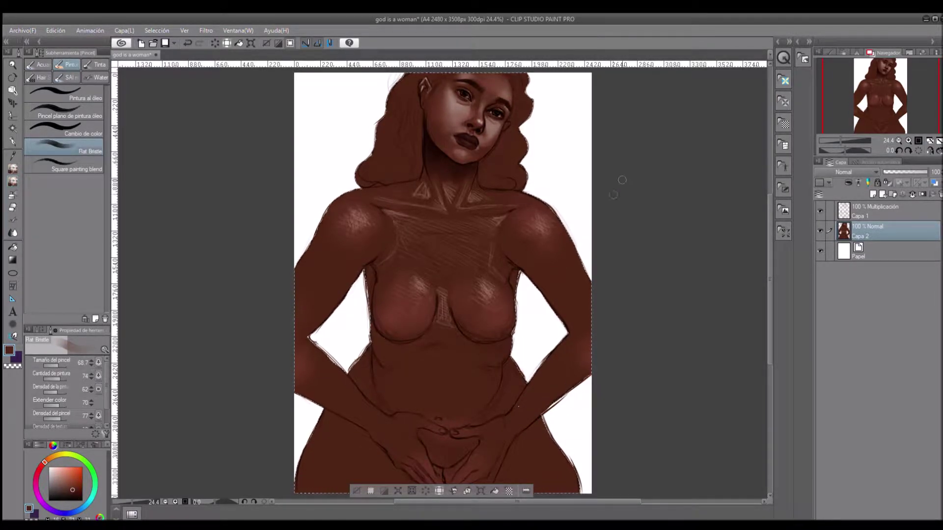
Add white highlights to the face with the Flat Bristle brush at size 23.9 and blend them with sampled skin tones.
key(p)
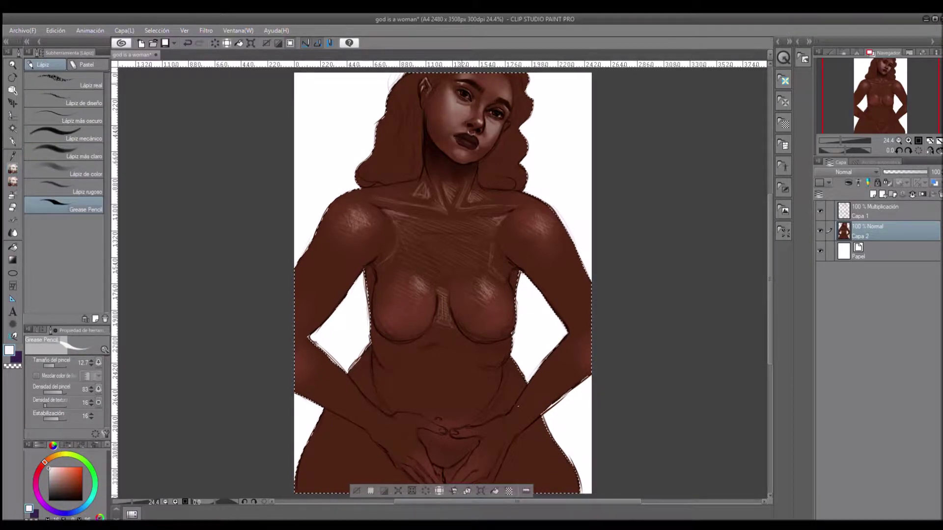
key(b)
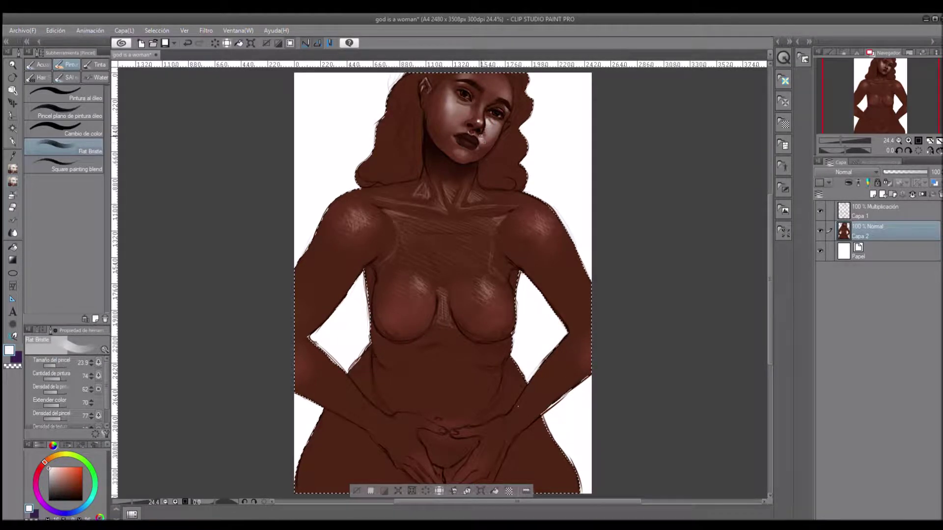
alt+click(448, 143)
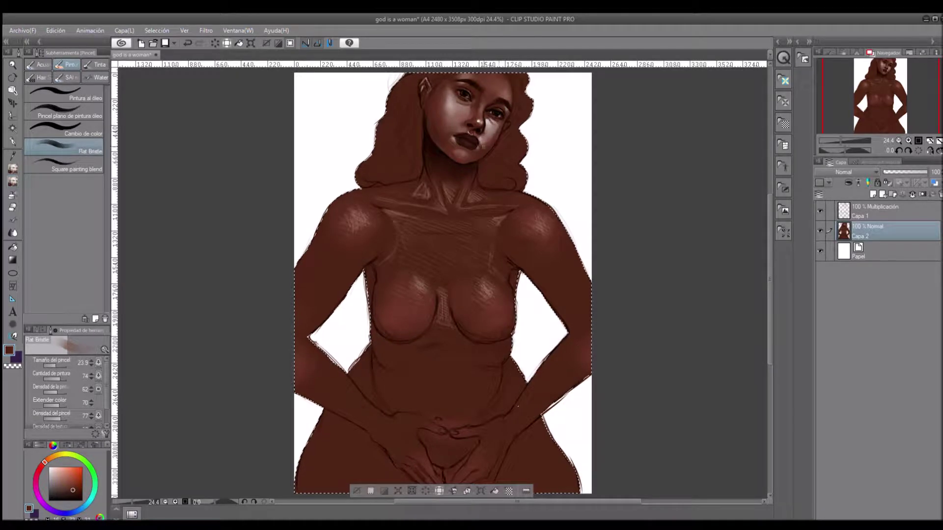
alt+click(471, 98)
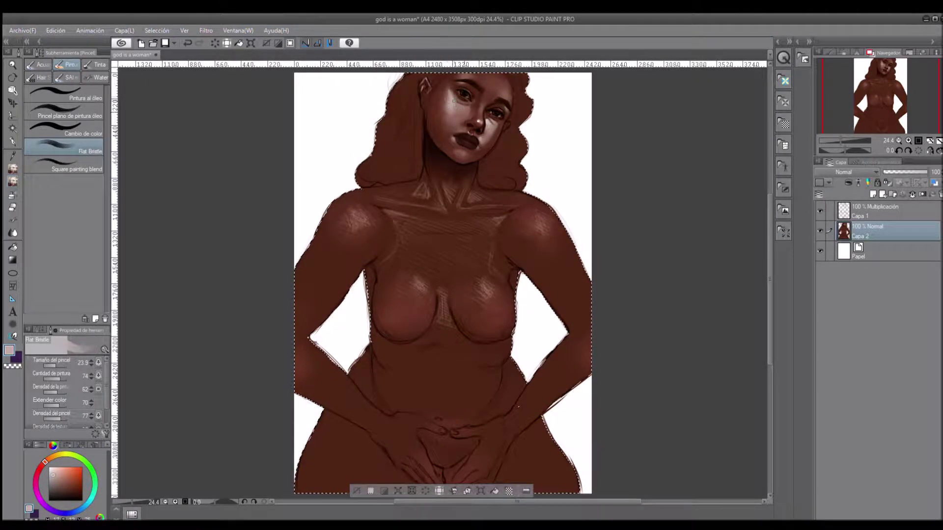
alt+click(463, 130)
alt+click(464, 133)
Soften the forehead and cheek shading with sampled brown and pinkish tones at brush size 68.7, mirroring the view as a check.
alt+click(441, 91)
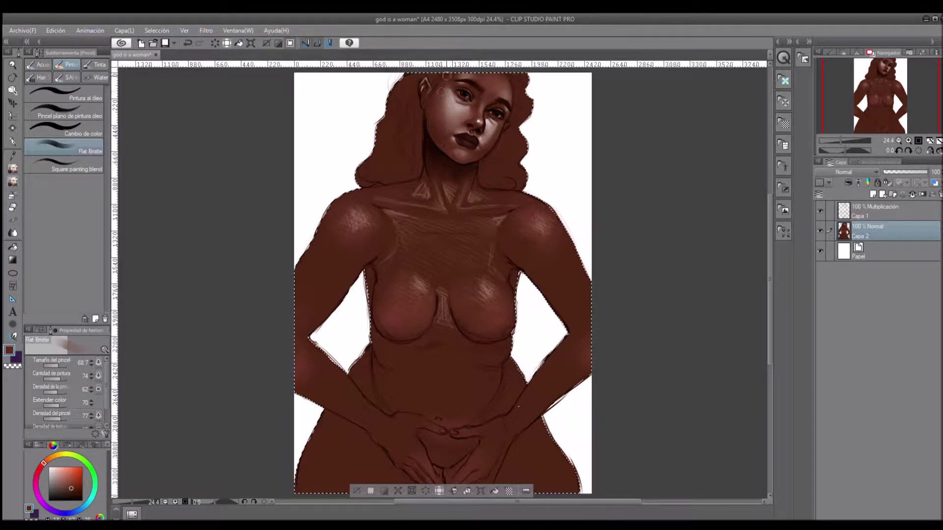
key(h)
alt+click(428, 108)
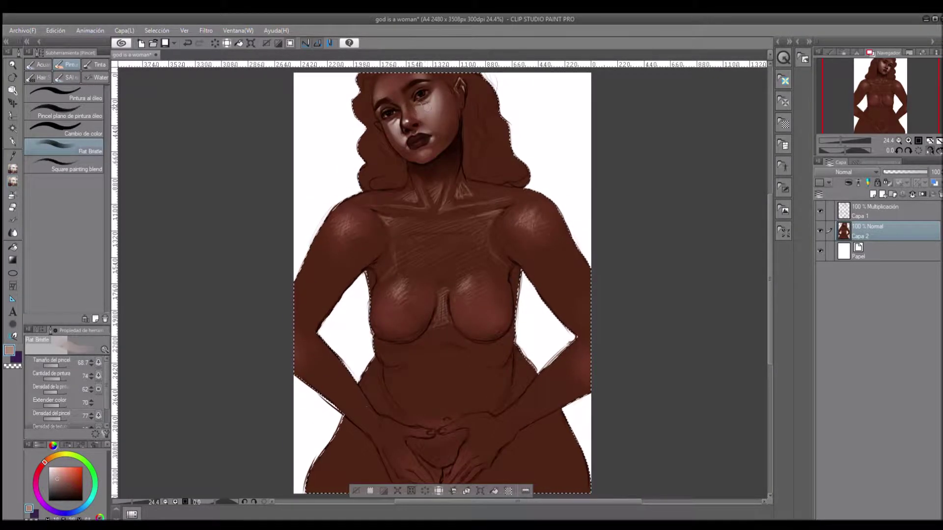
alt+click(430, 128)
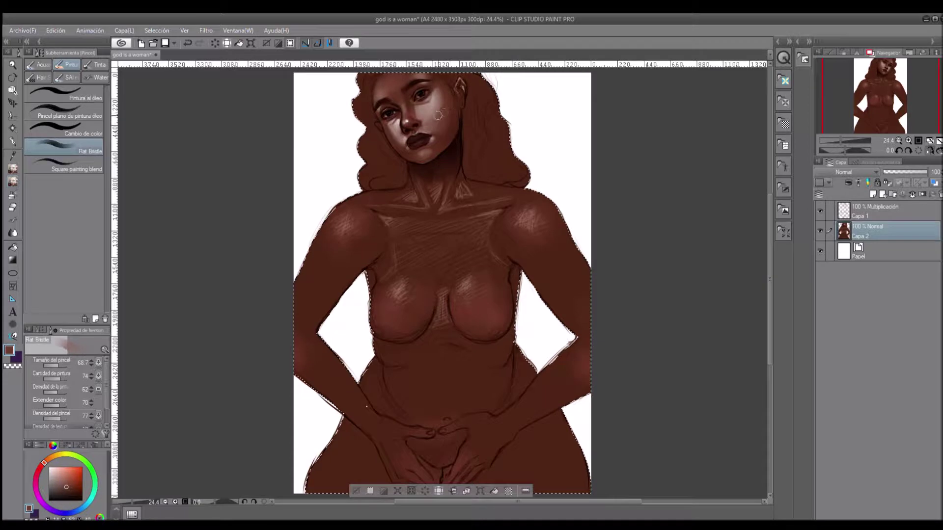
Refine the eye area and forehead with sampled brown and pale pink at brush size 29.6, undoing the unwanted eye stroke.
key(h)
alt+click(468, 101)
drag(457, 92, 464, 95)
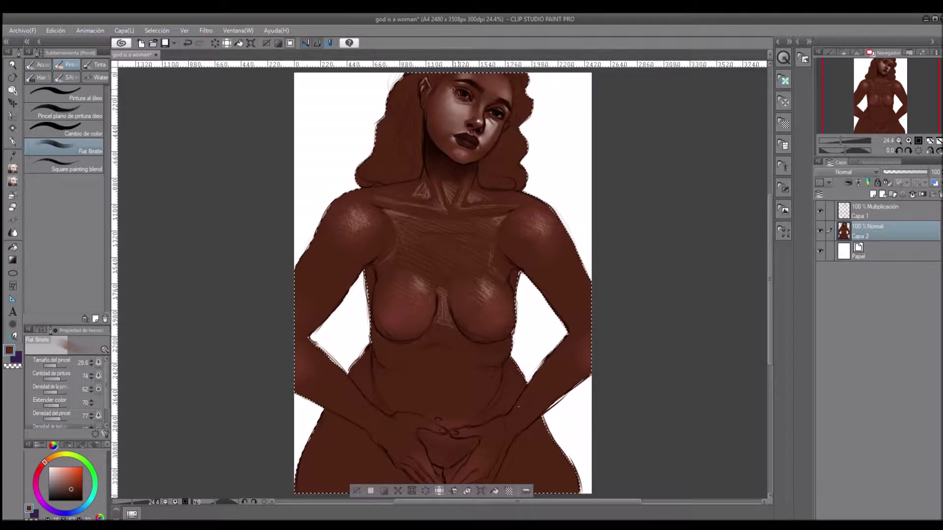
key(ctrl+z)
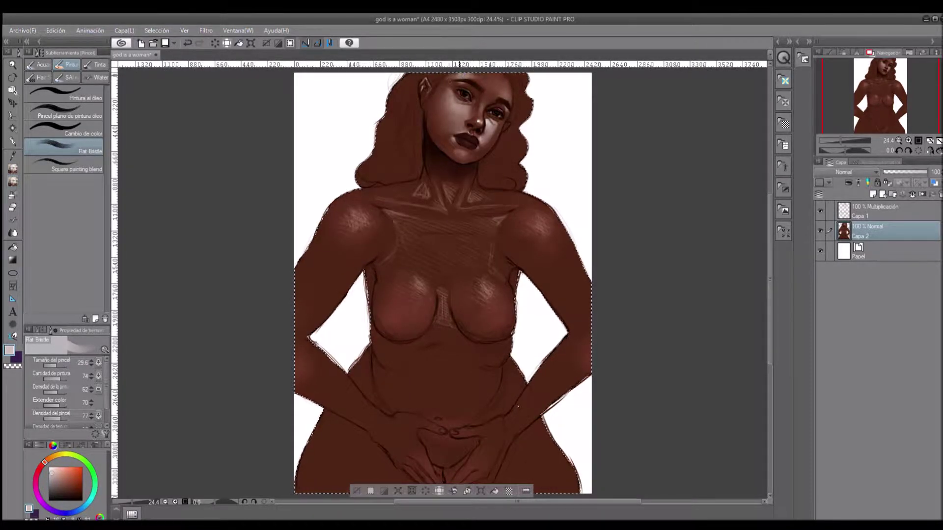
key(h)
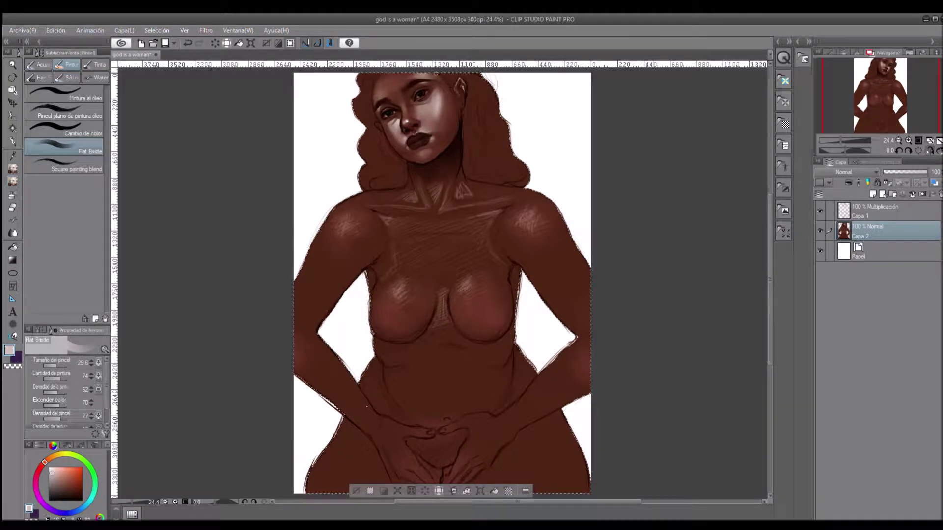
key(h)
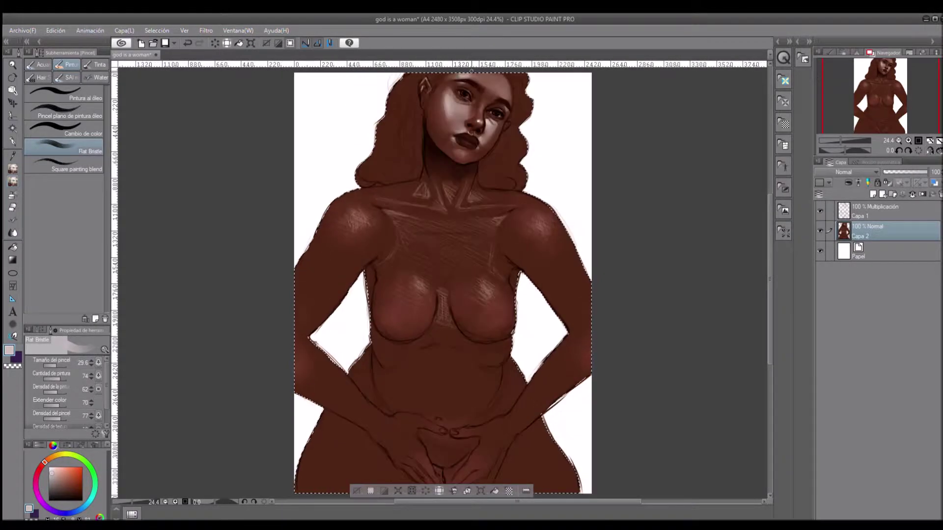
alt+click(484, 92)
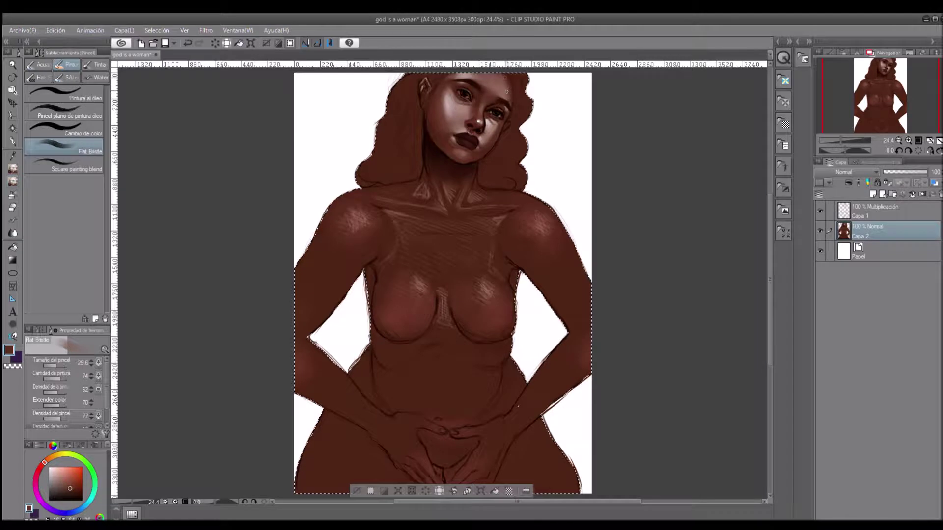
Shade the shoulder and arm opposite the face tilt in dark brown at brush size 104.7, and highlight the shoulder in pale pink.
alt+click(438, 129)
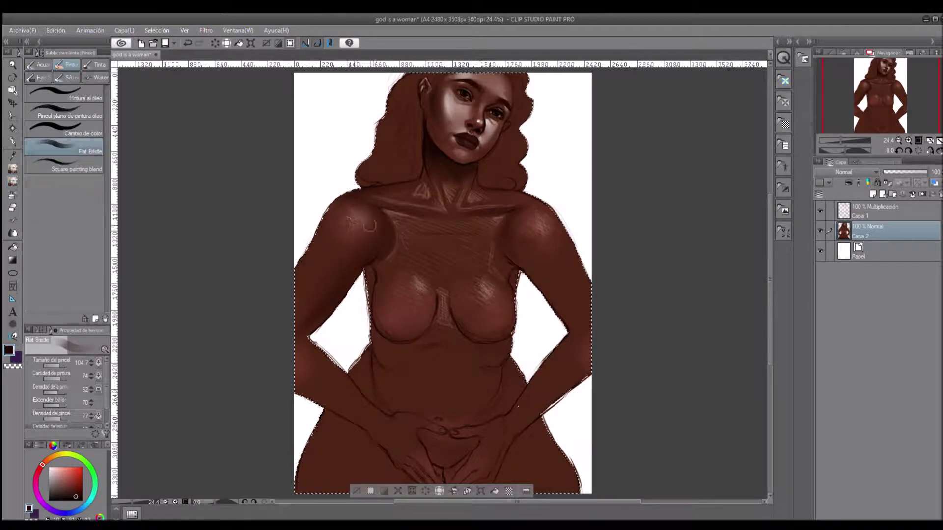
alt+click(344, 221)
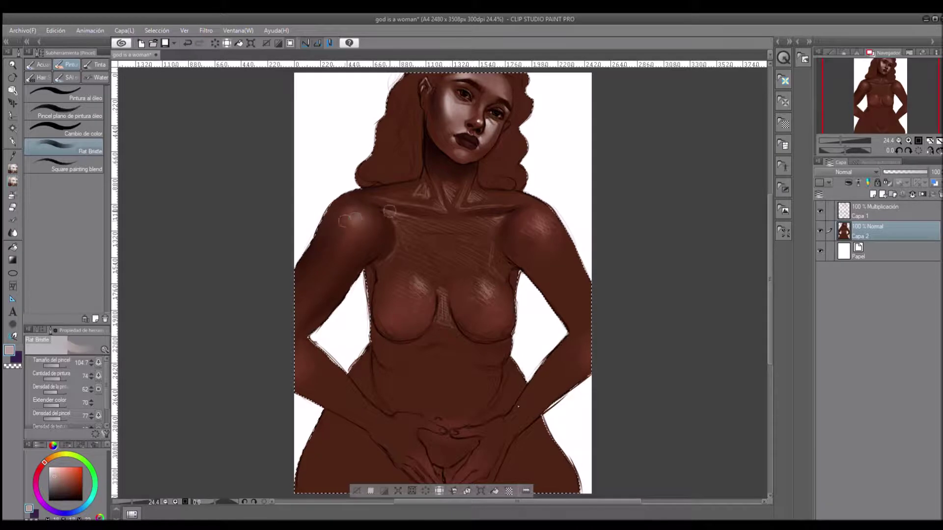
Smooth the hatching on the neck and chest with sampled browns and lighten the upper chest in a pinkish tone, at brush size 104.7.
alt+click(400, 249)
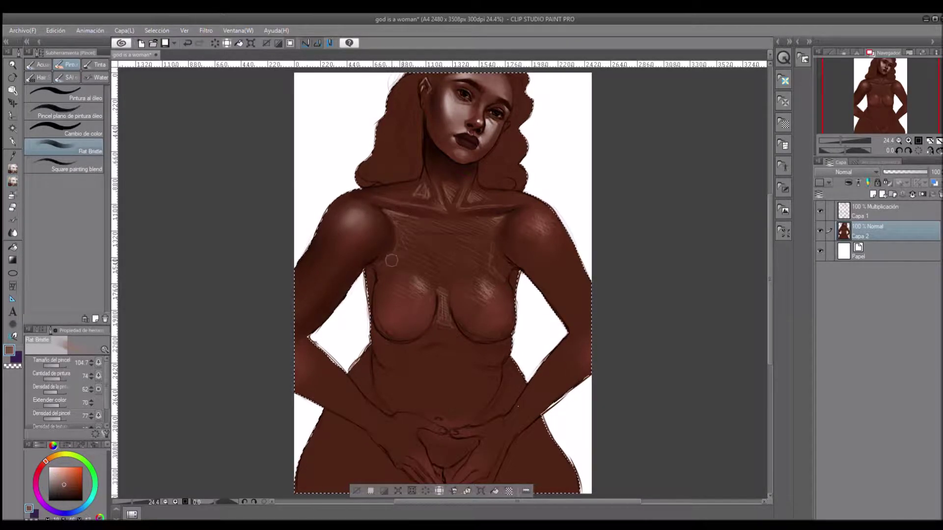
mouse_move(464, 218)
mouse_down()
mouse_move(448, 200)
mouse_move(423, 180)
mouse_up()
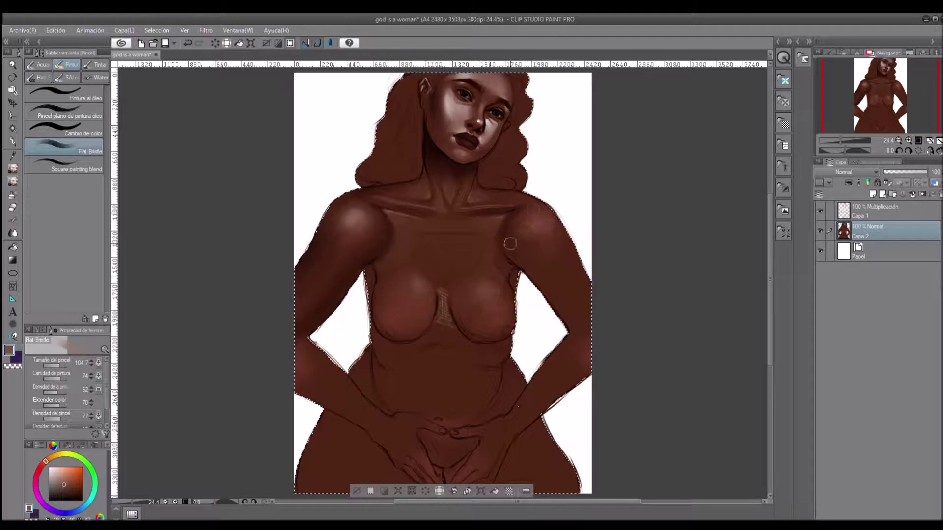
alt+click(398, 273)
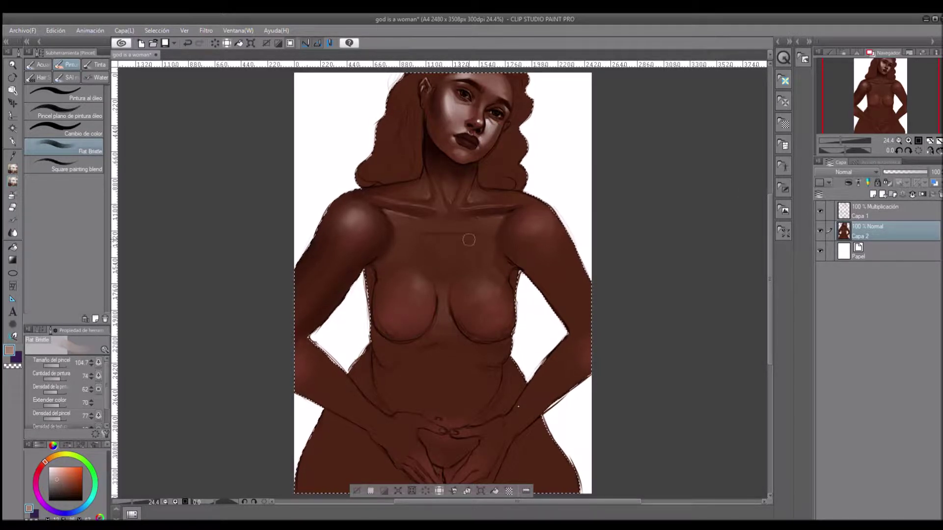
drag(410, 272, 469, 235)
mouse_move(402, 250)
mouse_down()
mouse_move(457, 216)
mouse_move(417, 214)
mouse_up()
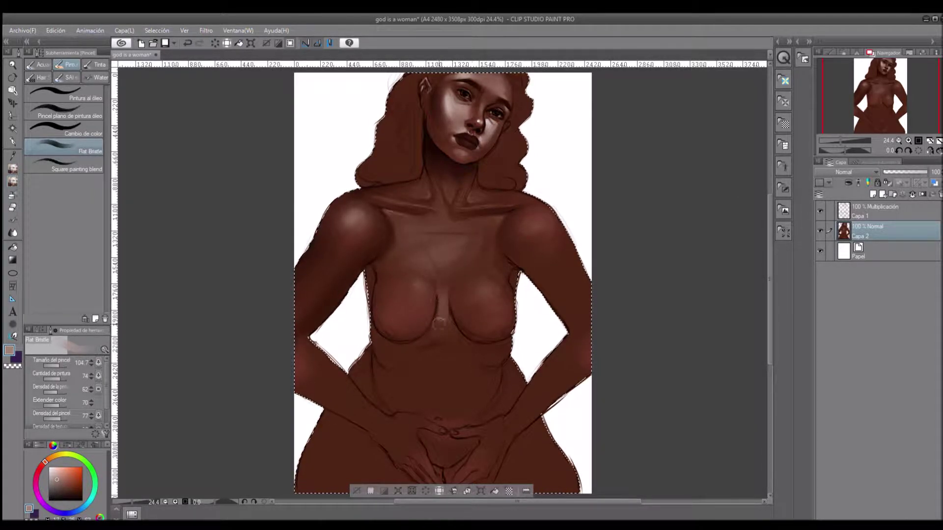
alt+click(446, 290)
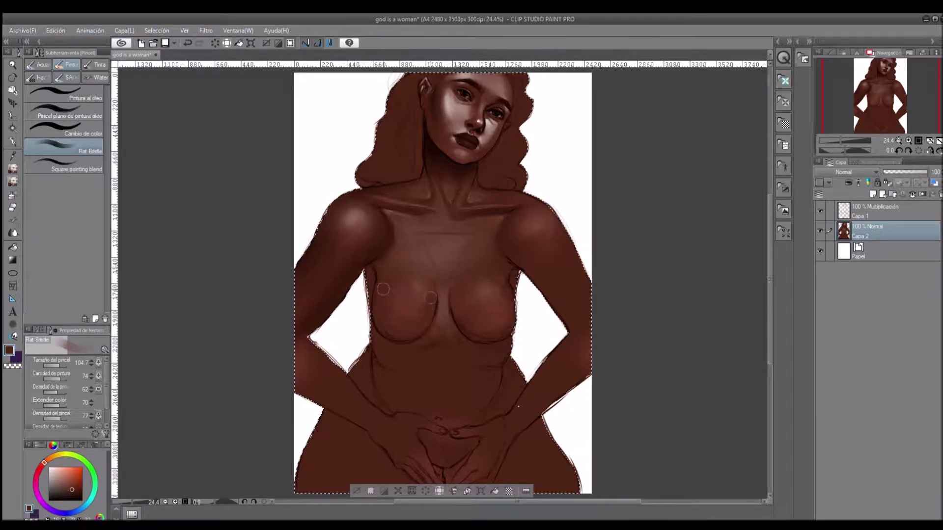
Touch up the face and the other shoulder's edge with sampled browns at size 45.1, and brighten the chin in white at size 12.7.
drag(650, 120, 457, 131)
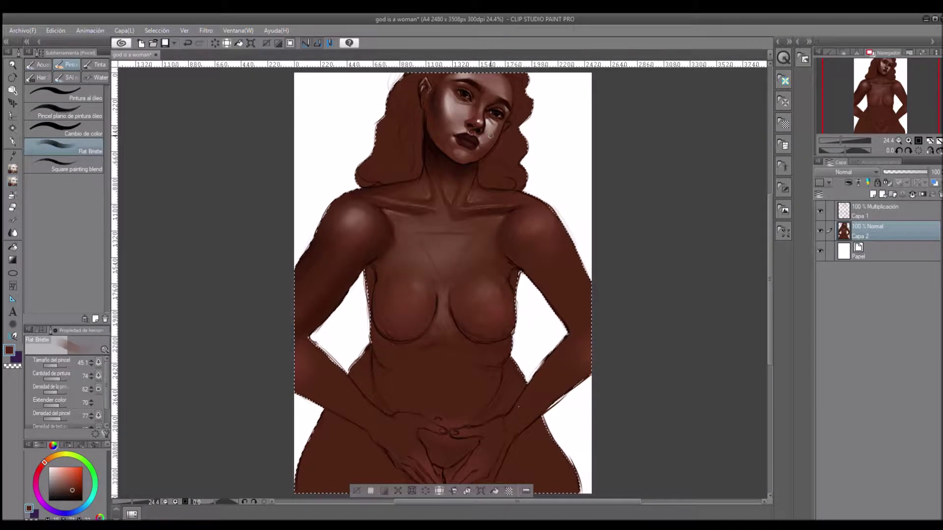
click(928, 150)
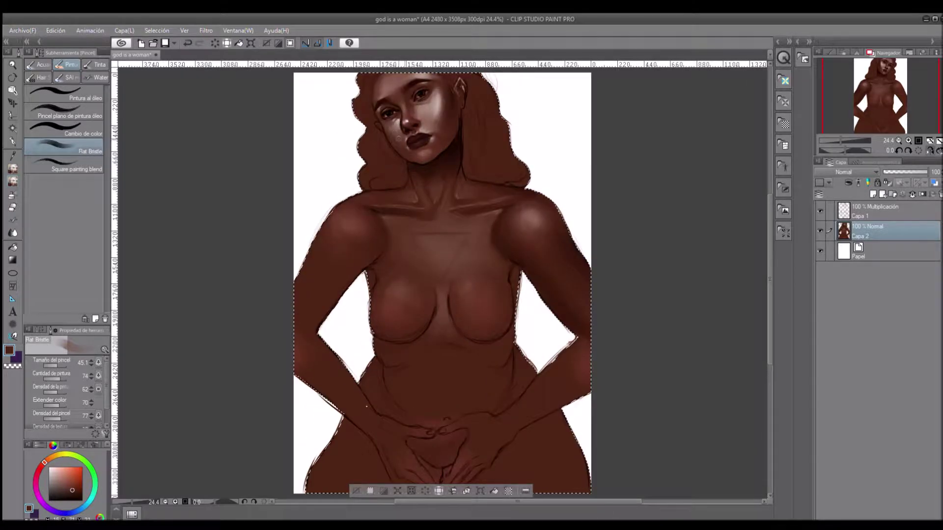
alt+click(338, 190)
drag(338, 190, 316, 247)
key(h)
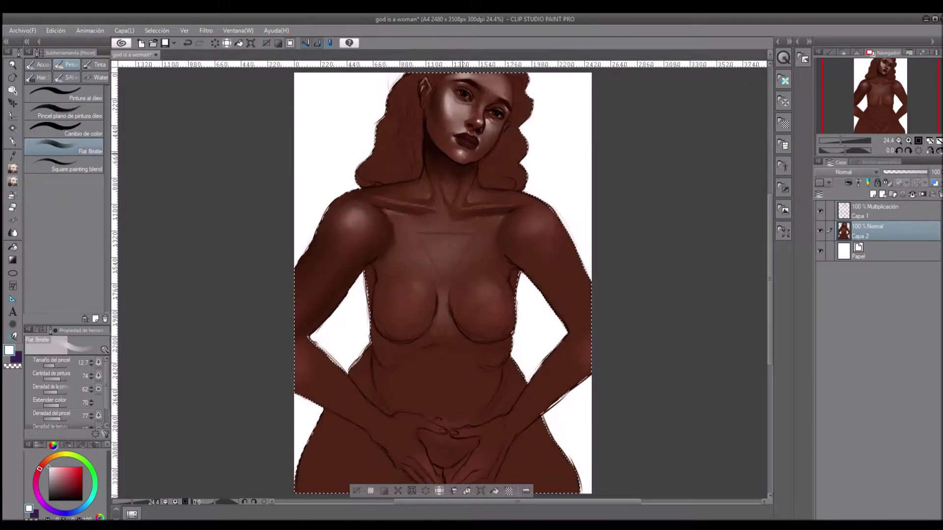
Blend the cheek highlights with sampled dark brown and pinkish tones at brush size 45.1, checking the face in mirrored view.
alt+click(432, 129)
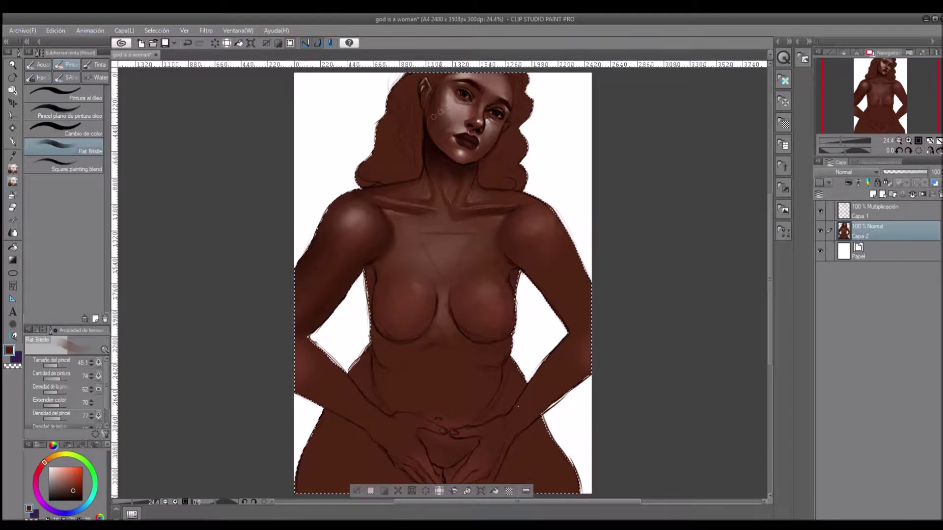
alt+click(449, 86)
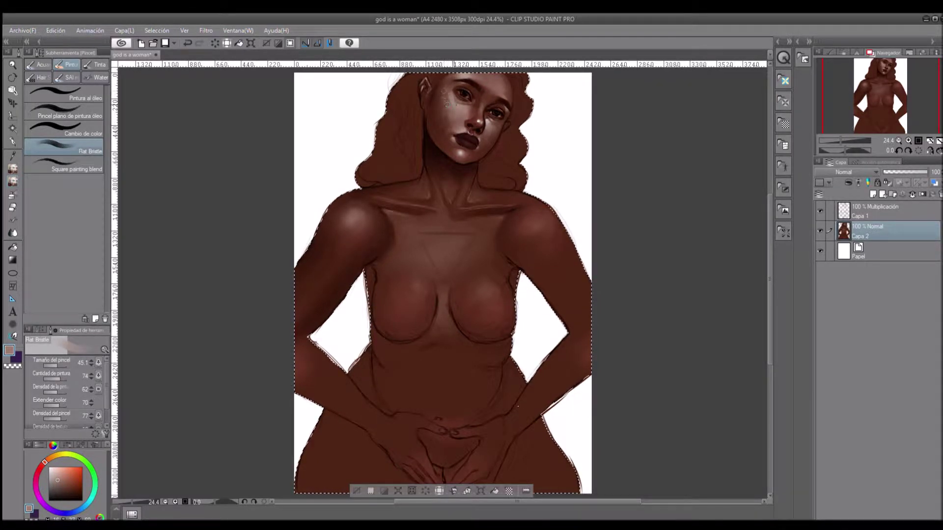
alt+click(454, 129)
key(h)
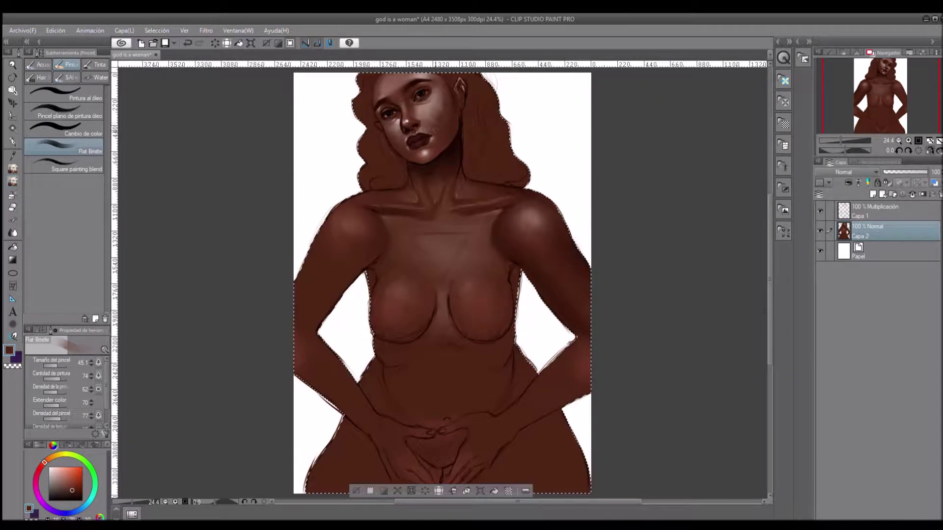
key(h)
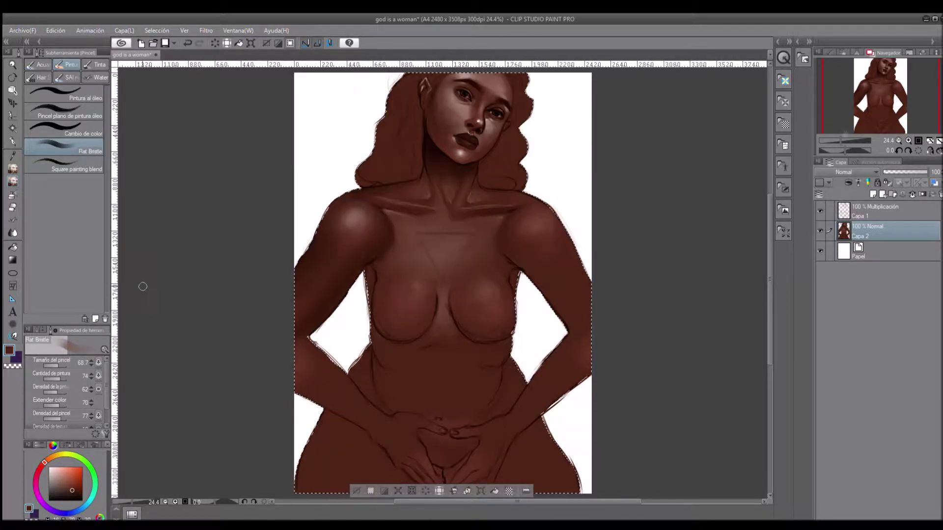
Add a new layer and dot white highlights in both eyes with the Grease Pencil at size 12.7.
key(p)
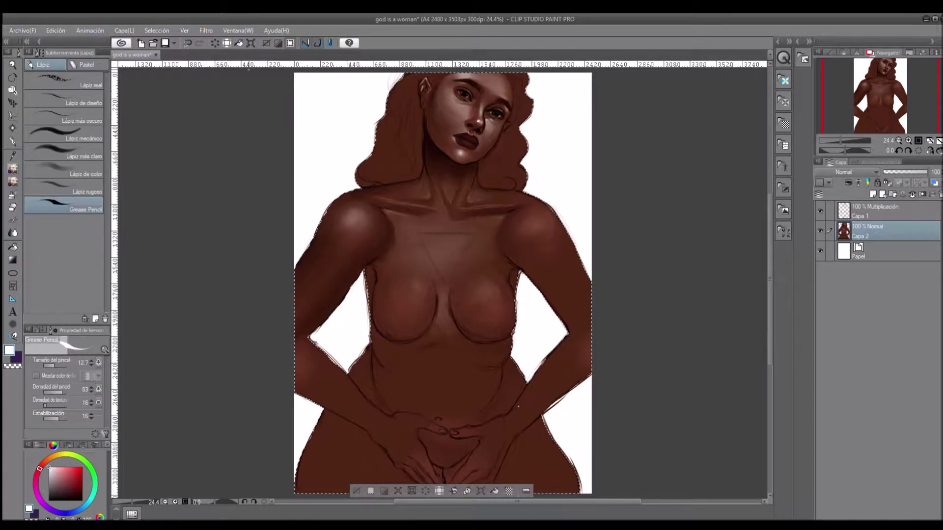
key(ctrl+shift+n)
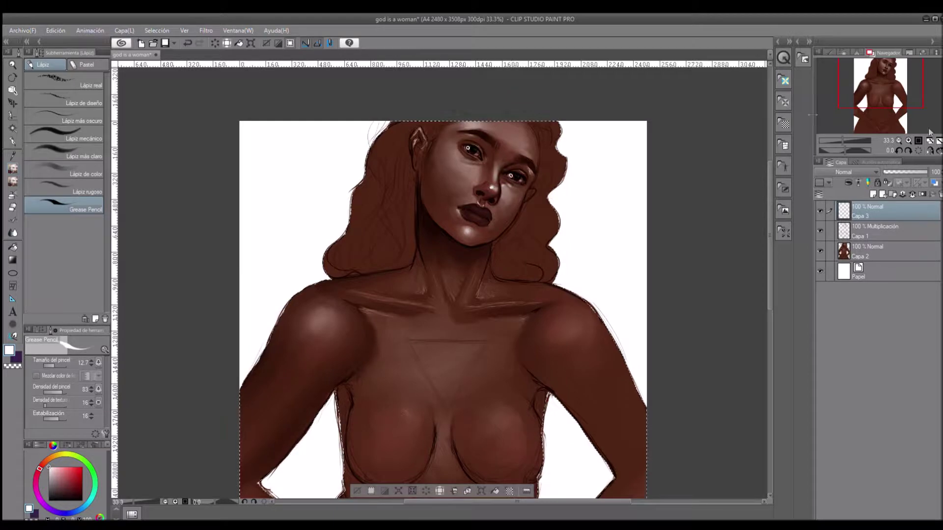
key(h)
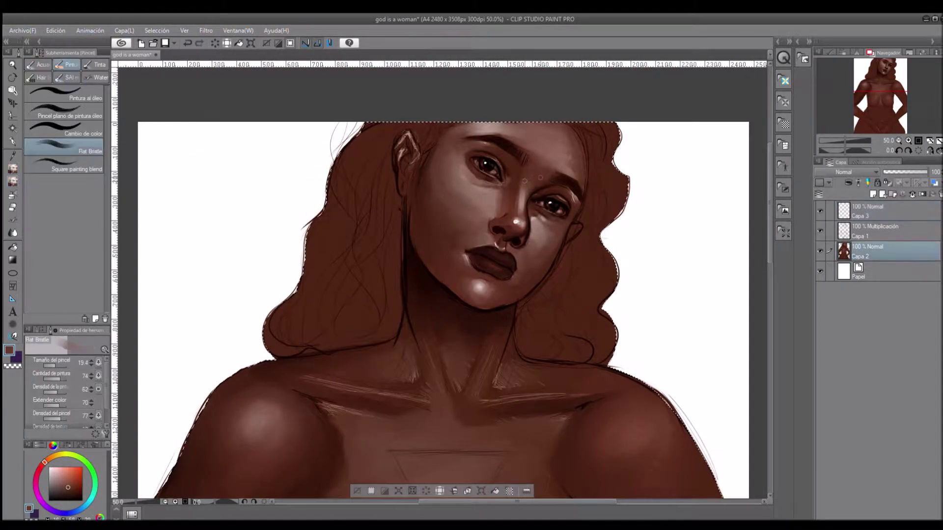
Touch up the nose area on layer Capa 2 with a sampled brown, using the Flat Bristle brush at size 19.4.
alt+click(525, 182)
drag(527, 227, 530, 231)
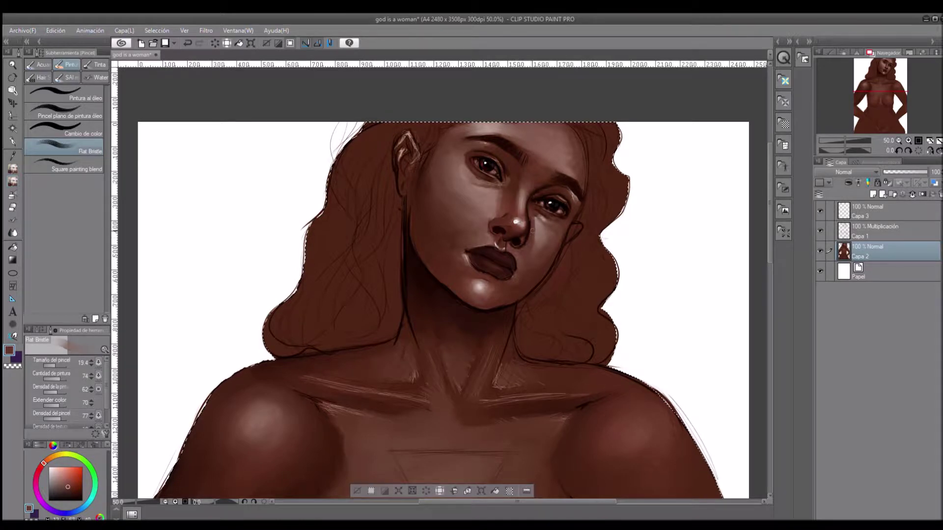
click(929, 142)
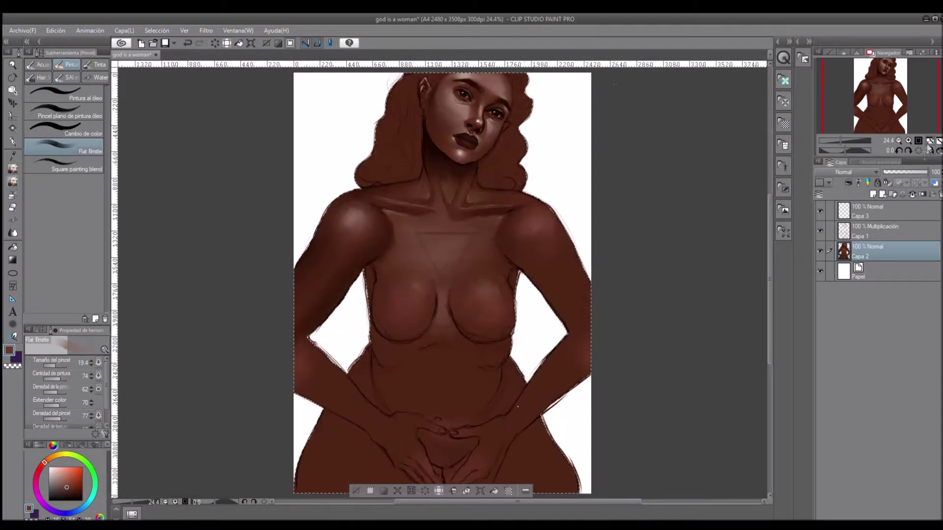
Paint black shadows into the hair around the face, neck and shoulders with the brush at size 45.1.
click(58, 367)
alt+click(484, 81)
scroll(357, 311, up, 1)
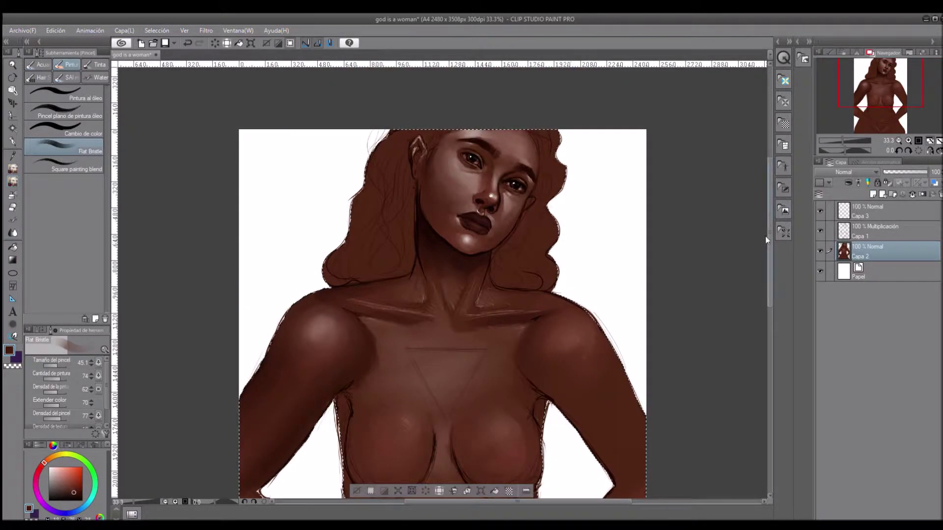
drag(769, 230, 770, 216)
click(81, 501)
mouse_move(411, 301)
mouse_down()
mouse_move(406, 223)
mouse_move(378, 326)
mouse_move(338, 327)
mouse_up()
drag(493, 297, 493, 321)
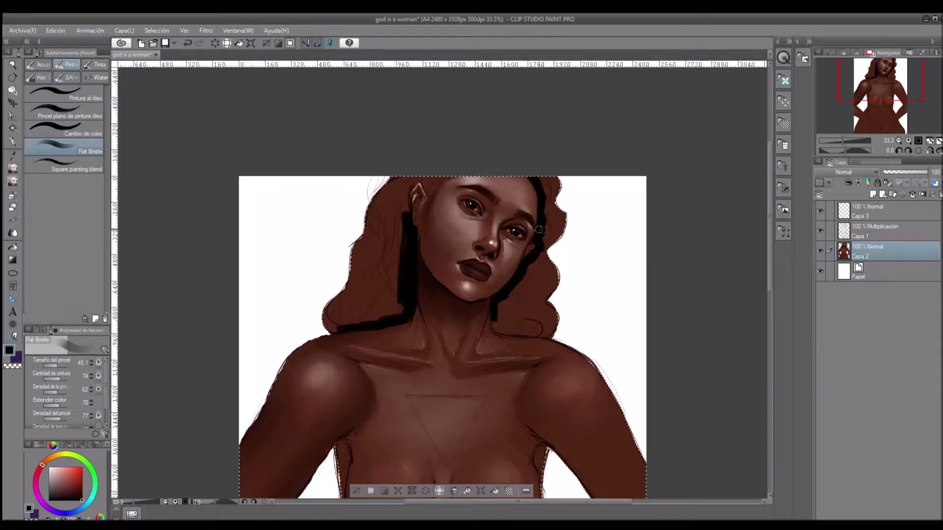
Extend the black hair shading in mirrored view, filling out the locks on both sides of the neck.
key(h)
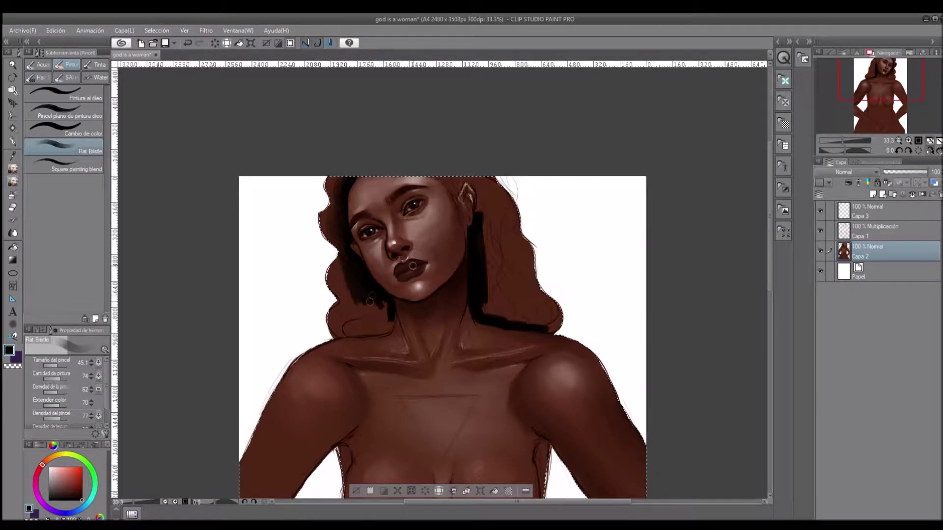
drag(388, 304, 376, 333)
drag(482, 321, 482, 212)
mouse_move(485, 270)
mouse_down()
mouse_move(497, 221)
mouse_move(506, 226)
mouse_up()
Paint wavy strands in the hair on the ear-less side of the face with sampled light and dark browns at size 45.1.
alt+click(343, 402)
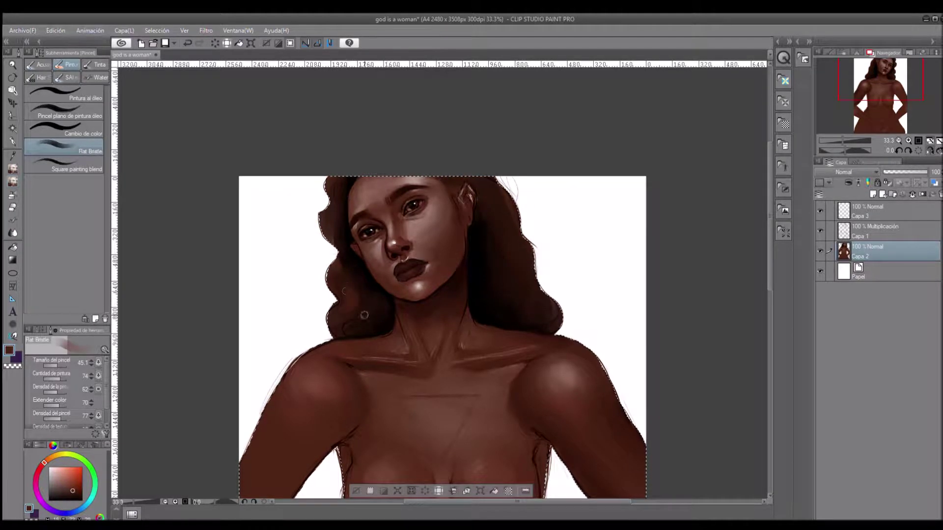
alt+click(347, 275)
drag(356, 176, 328, 199)
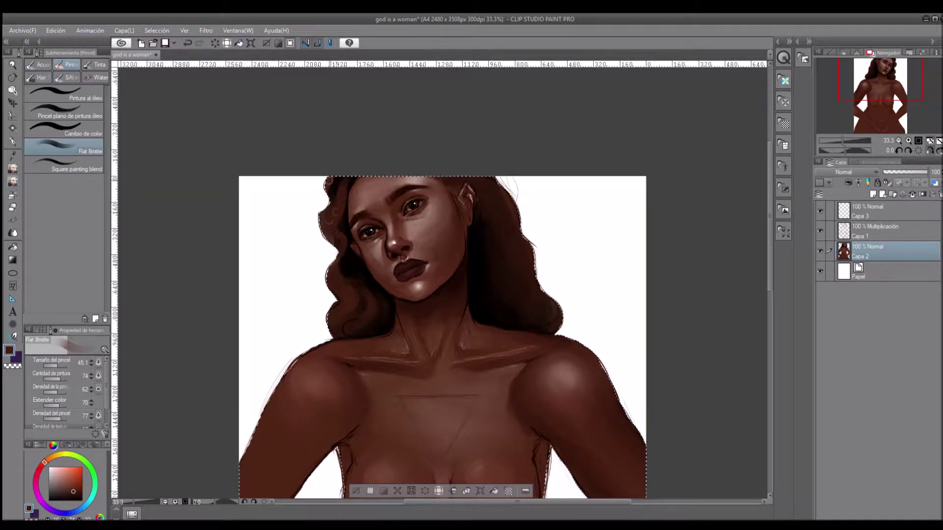
alt+click(333, 256)
alt+click(362, 280)
drag(337, 305, 328, 332)
alt+click(361, 310)
alt+click(365, 282)
alt+click(349, 254)
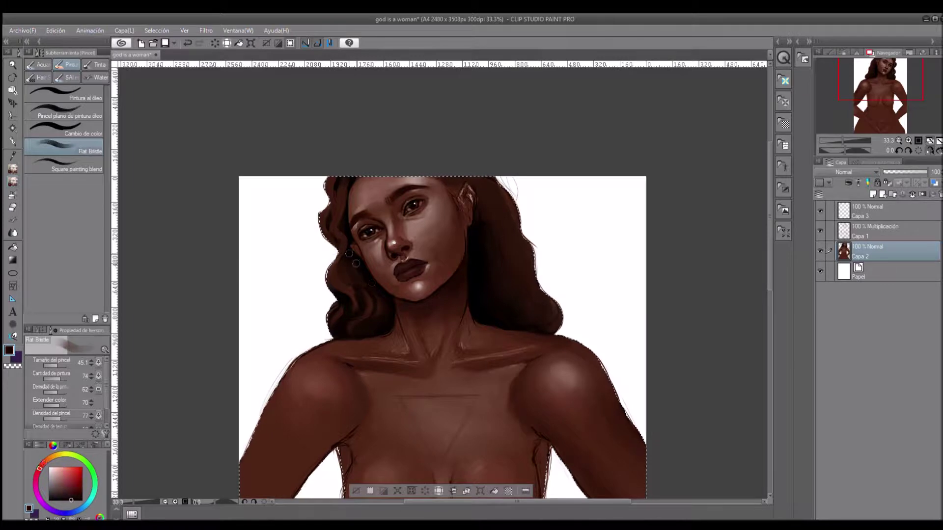
Paint wavy strands into the hair behind the visible ear with sampled dark browns, checking it in normal and mirrored view.
scroll(509, 175, down, 2)
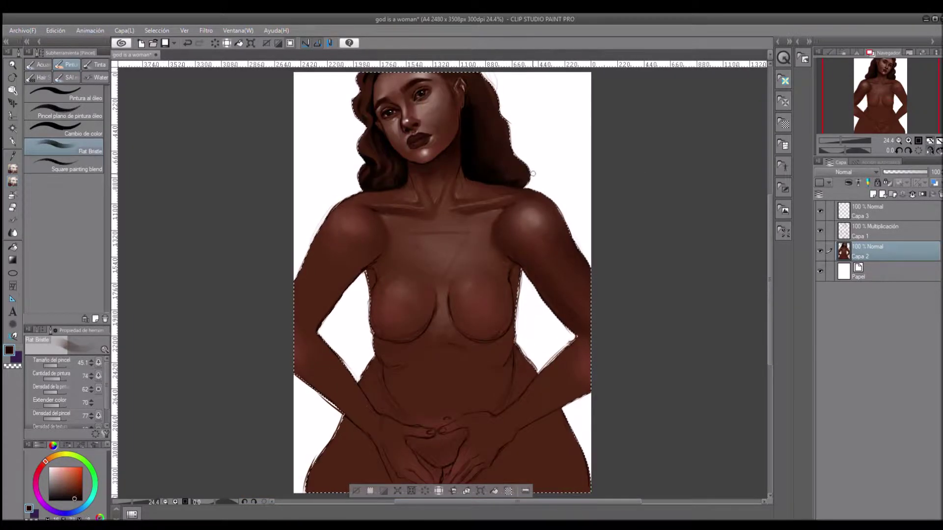
alt+click(497, 103)
alt+click(496, 125)
key(h)
alt+click(411, 126)
alt+click(416, 93)
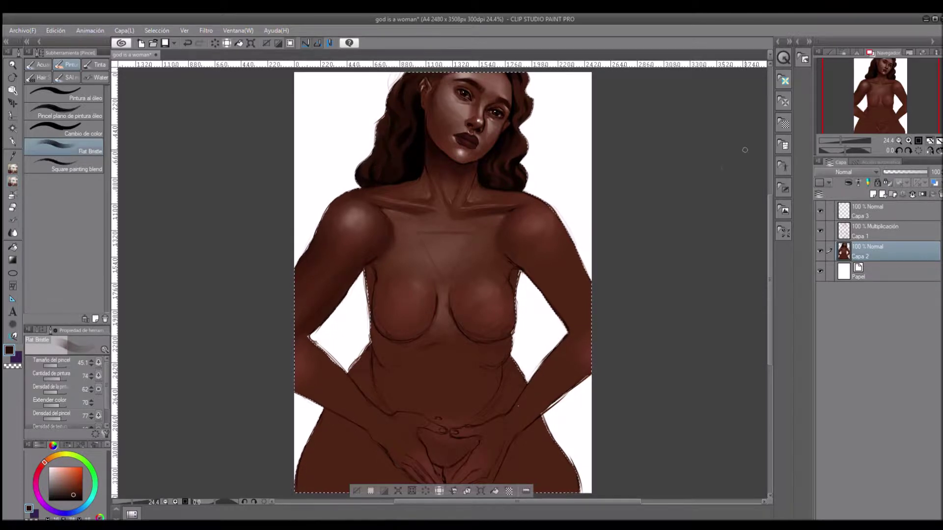
Undo the last stroke, and smooth the neck and collarbones with sampled browns.
alt+click(448, 114)
key(ctrl+z)
alt+click(430, 210)
alt+click(457, 225)
alt+click(492, 201)
alt+click(499, 206)
Shade between and beneath the breasts with sampled dark browns at size 45.1.
alt+click(438, 270)
drag(430, 337, 423, 346)
drag(459, 317, 465, 350)
mouse_move(435, 307)
mouse_down()
mouse_move(448, 326)
mouse_move(451, 317)
mouse_move(437, 345)
mouse_move(462, 345)
mouse_move(456, 338)
mouse_up()
alt+click(451, 324)
alt+click(449, 334)
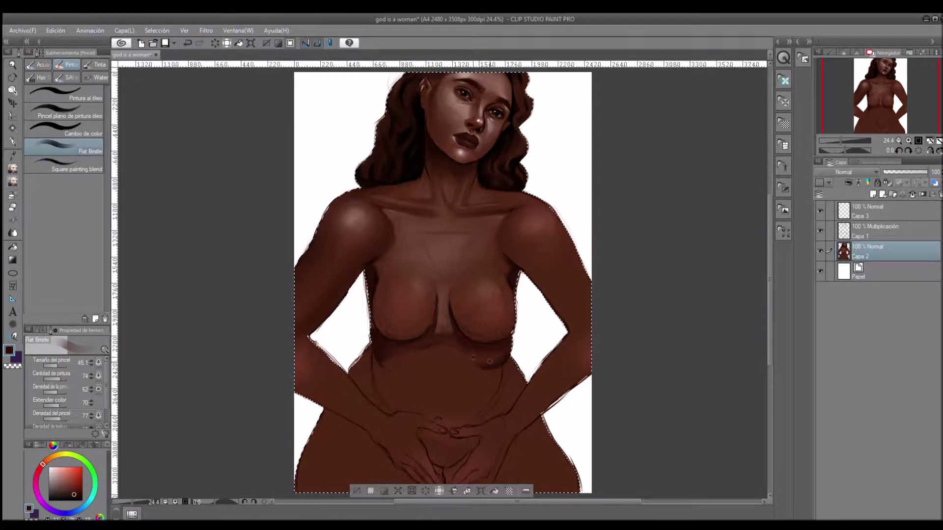
Shade the sides of the waist, the abdomen's midline and the navel in sampled dark browns.
alt+click(370, 396)
drag(471, 403, 490, 420)
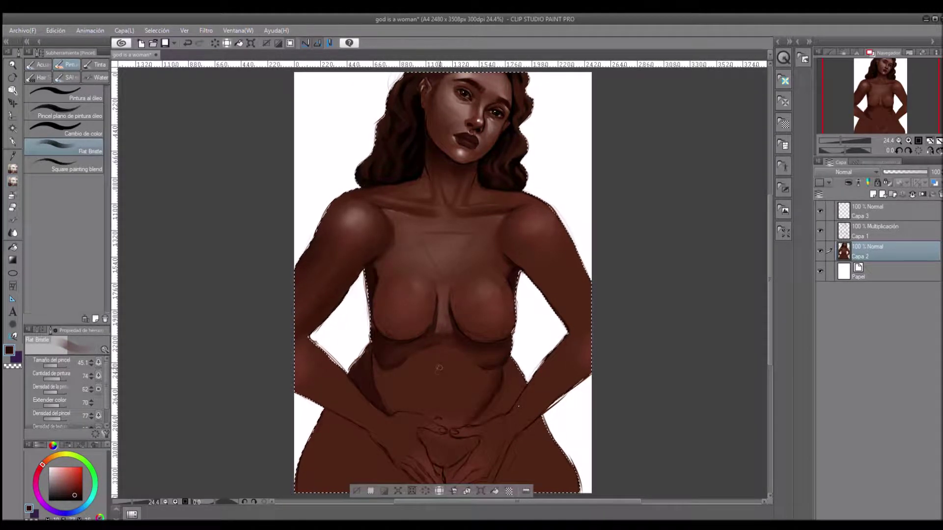
alt+click(379, 404)
alt+click(491, 408)
drag(471, 427, 441, 420)
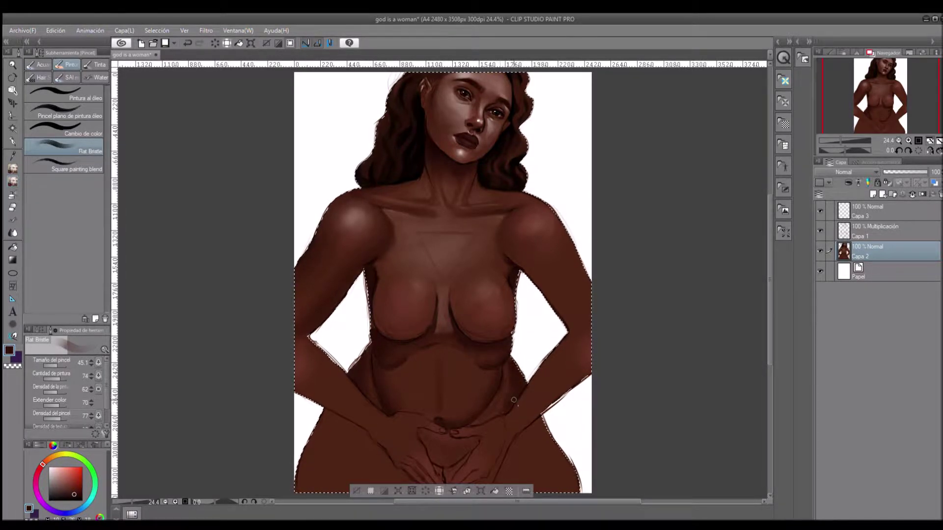
Shade the thighs and the gap between the hands in dark brown at brush size 68.7.
scroll(506, 383, down, 3)
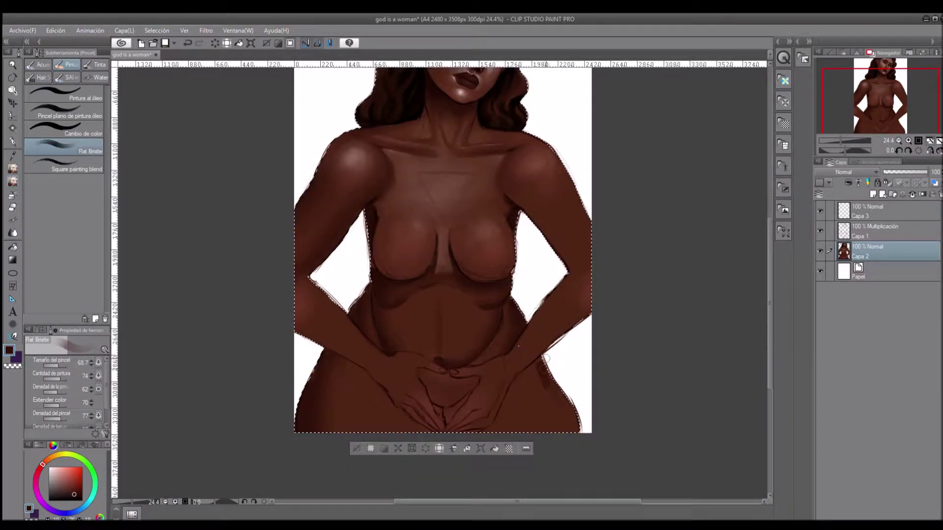
drag(498, 417, 481, 433)
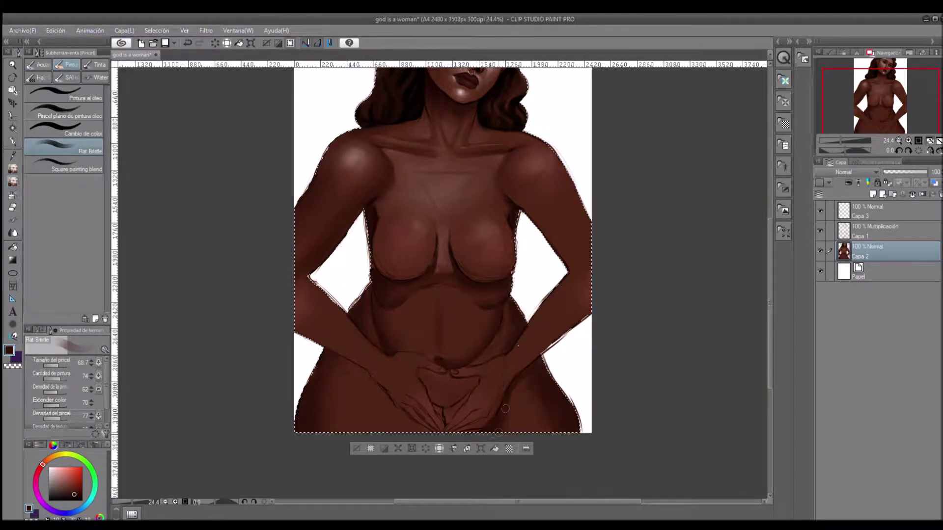
drag(434, 405, 395, 426)
drag(466, 377, 444, 422)
drag(427, 375, 449, 417)
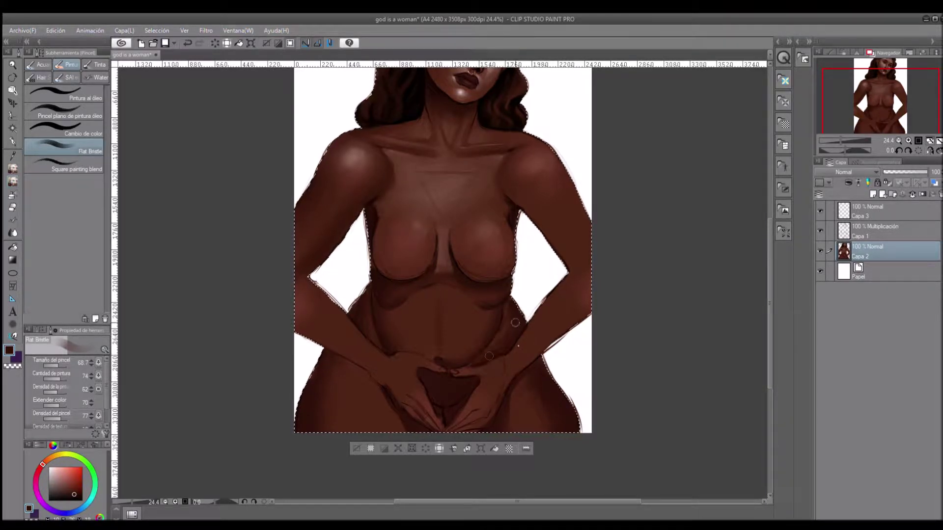
alt+click(366, 372)
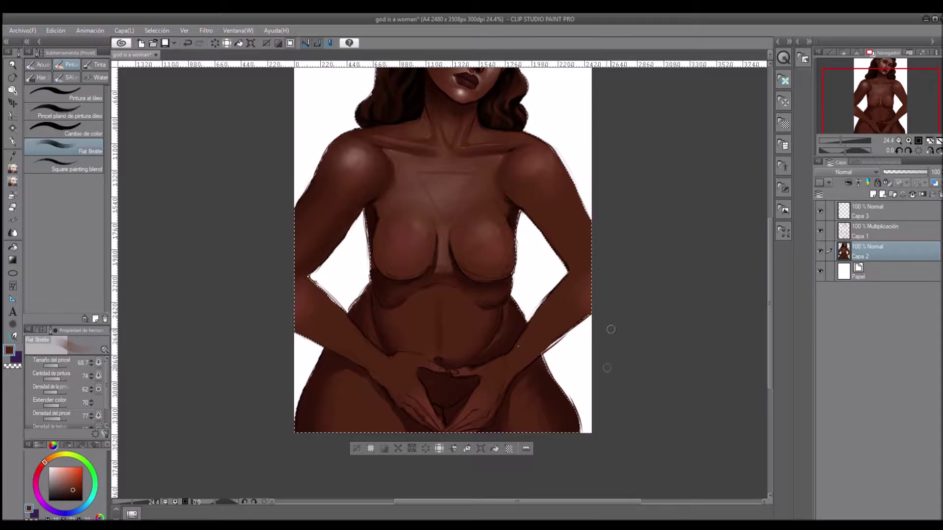
Blend the chest and the transition to the shoulder with sampled browns at size 68.7, checking in mirrored view.
scroll(526, 301, up, 3)
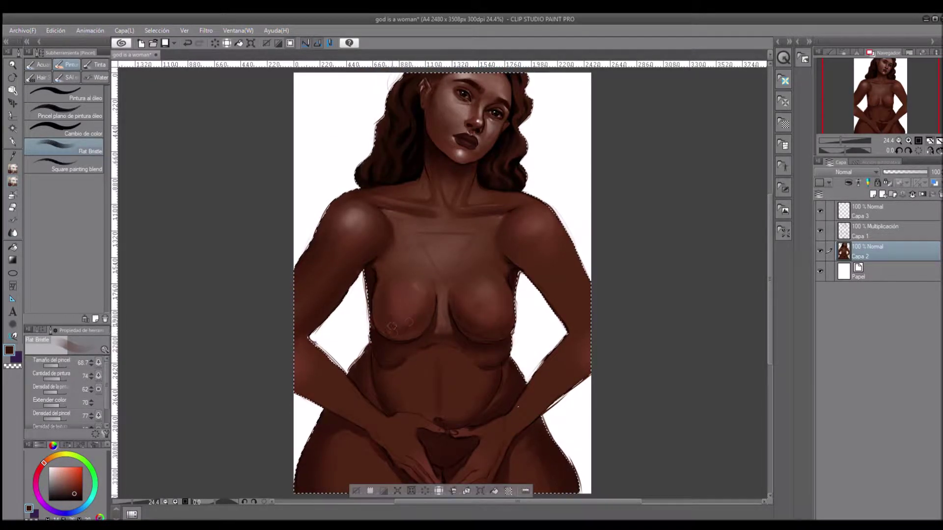
alt+click(424, 318)
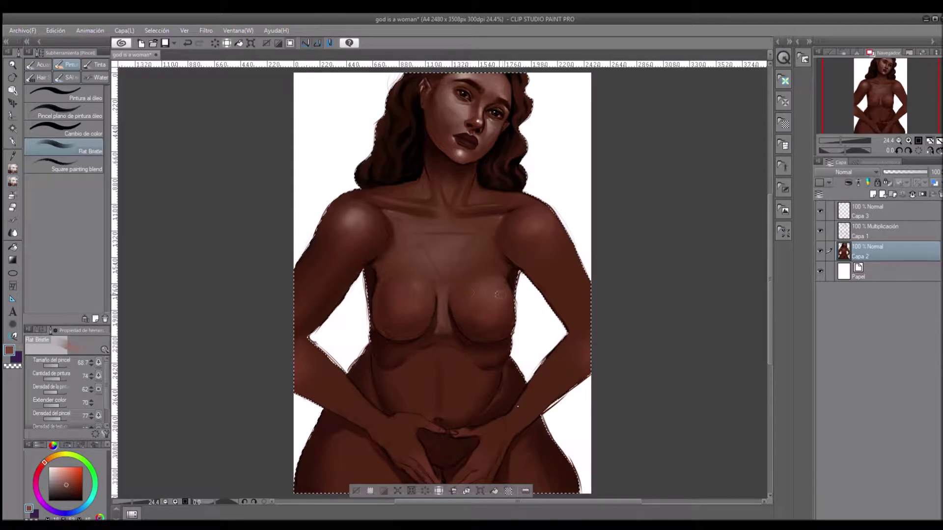
alt+click(388, 273)
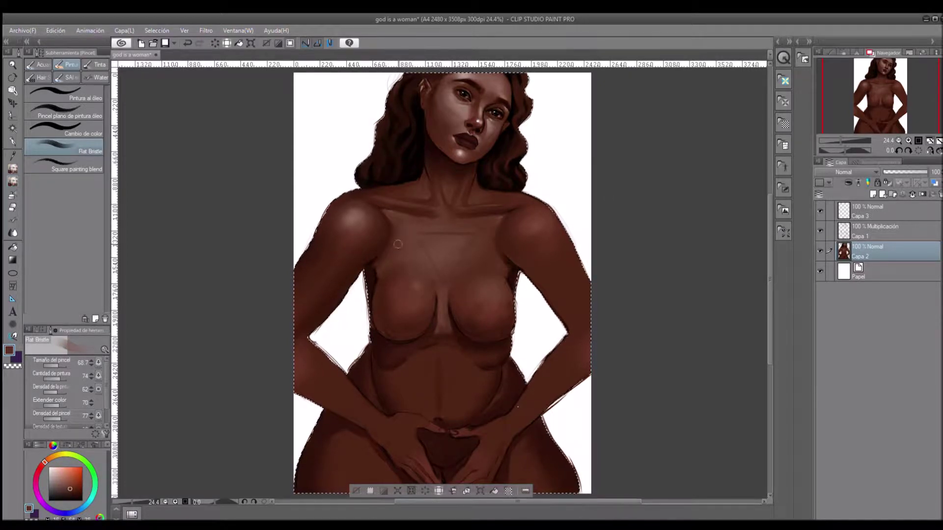
alt+click(385, 229)
alt+click(380, 229)
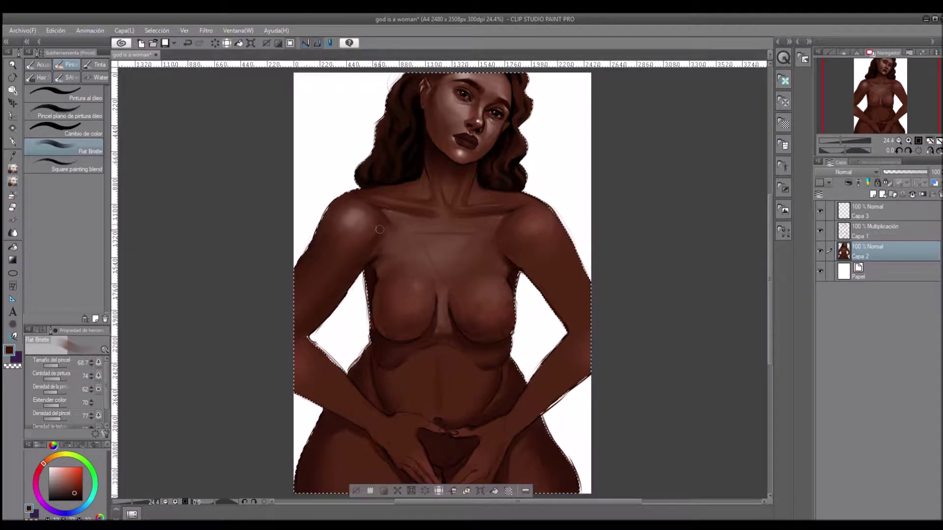
key(h)
alt+click(429, 234)
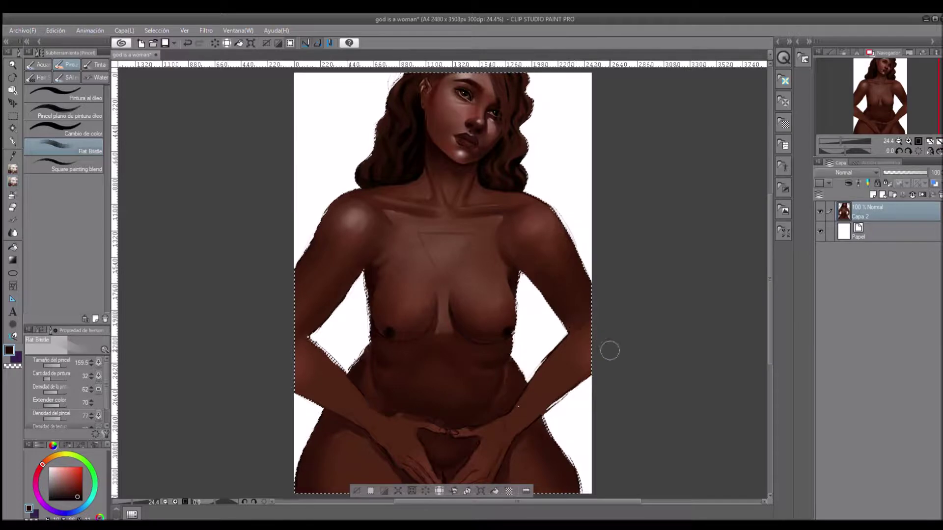
Refine the lower contours of the breasts in dark brown at brush size 36.5, working in a rotated view.
drag(630, 232, 509, 303)
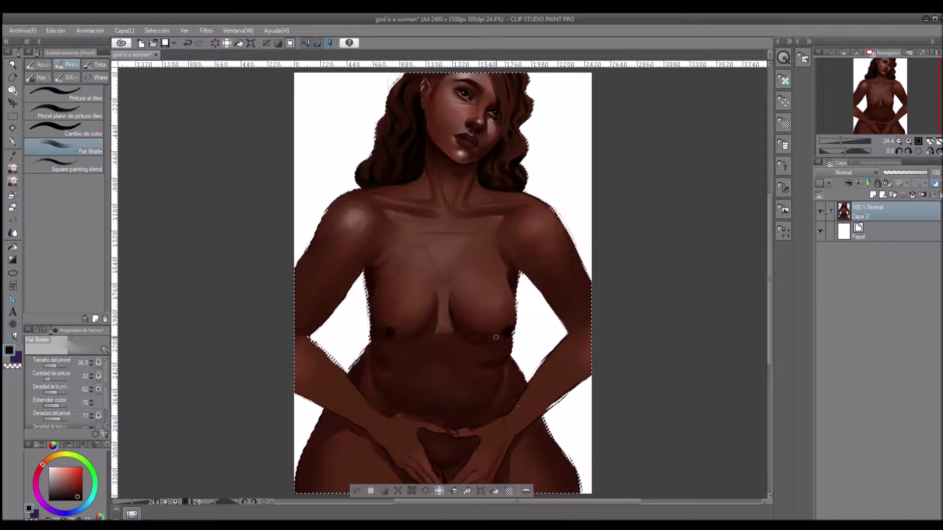
drag(526, 309, 387, 351)
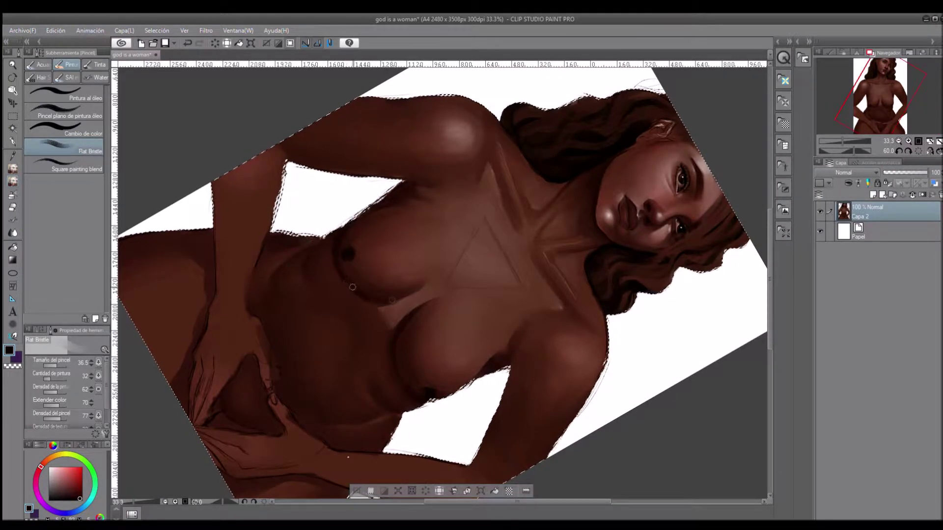
mouse_move(330, 262)
mouse_down()
mouse_move(460, 337)
mouse_move(382, 248)
mouse_up()
Soften the dark details on the breasts with a sampled brown, using the Flat Bristle brush at size 36.5.
key(p)
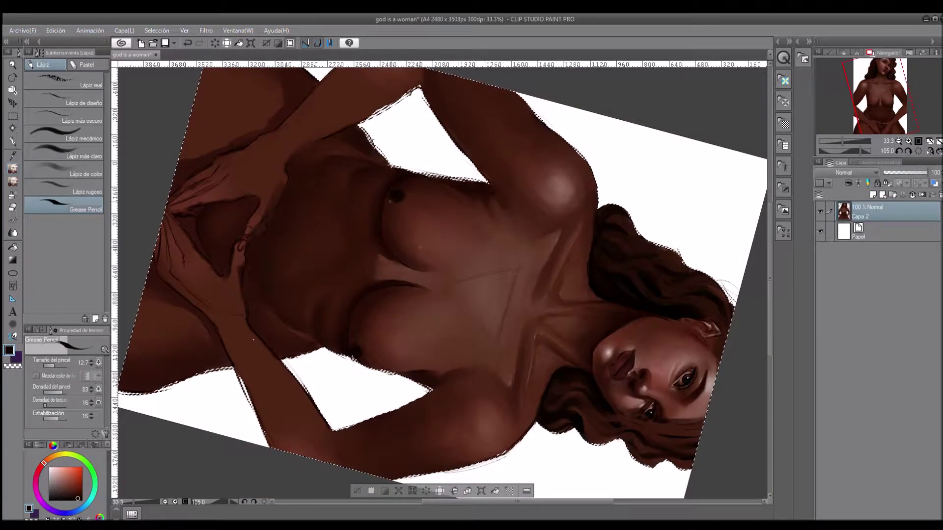
key(b)
key(ctrl+d)
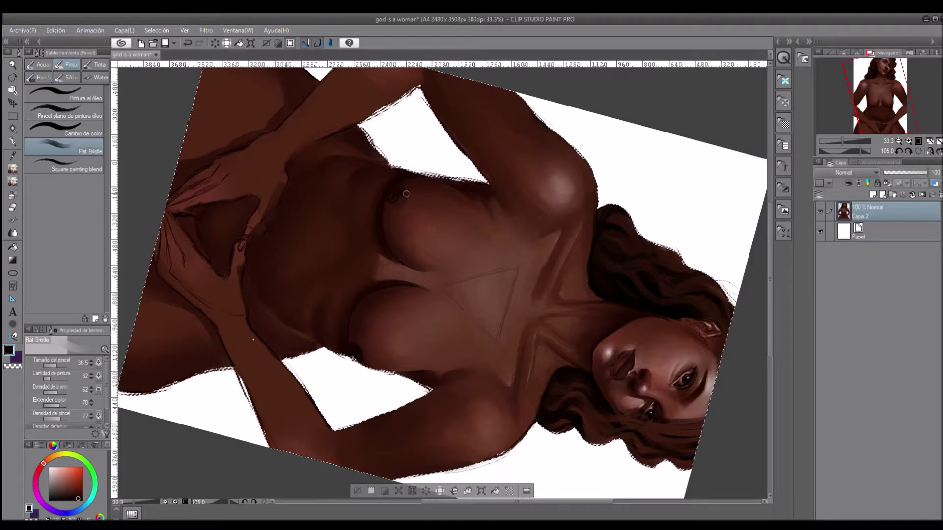
alt+click(393, 195)
key(ctrl+at)
Highlight the shoulder on the far side from the visible ear with a sampled lighter brown and blend it with an enlarged brush.
alt+click(580, 200)
drag(581, 201, 554, 226)
key(ctrl+0)
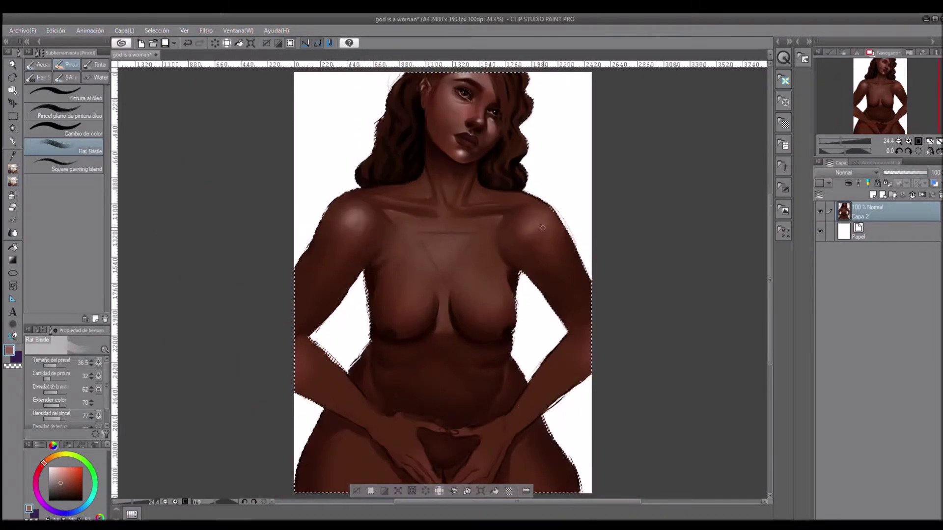
drag(58, 366, 68, 366)
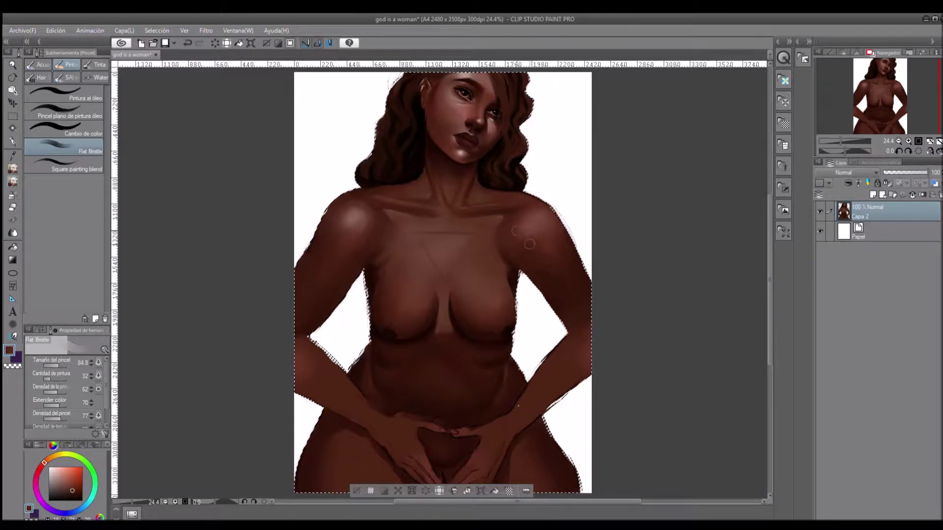
Trace the inverted triangle on the chest in light yellow with the Grease Pencil at size 12.7.
click(926, 151)
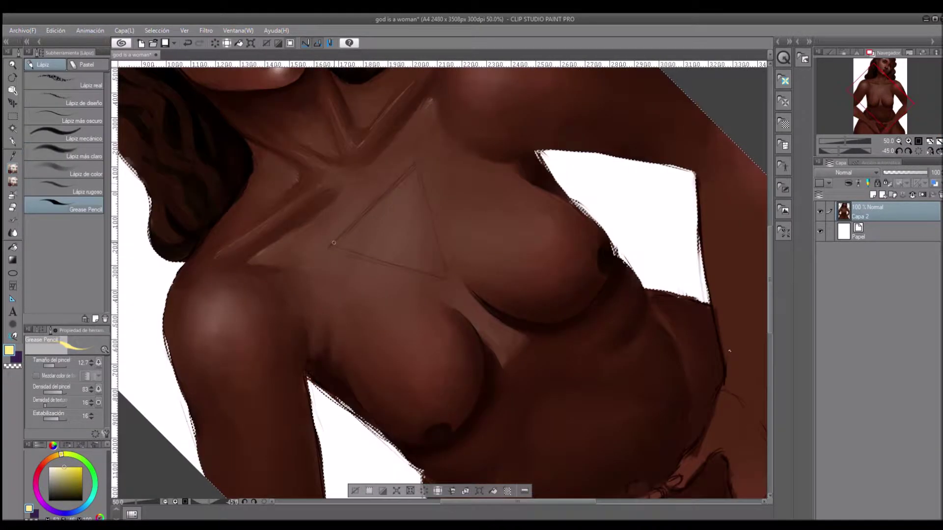
drag(333, 242, 415, 167)
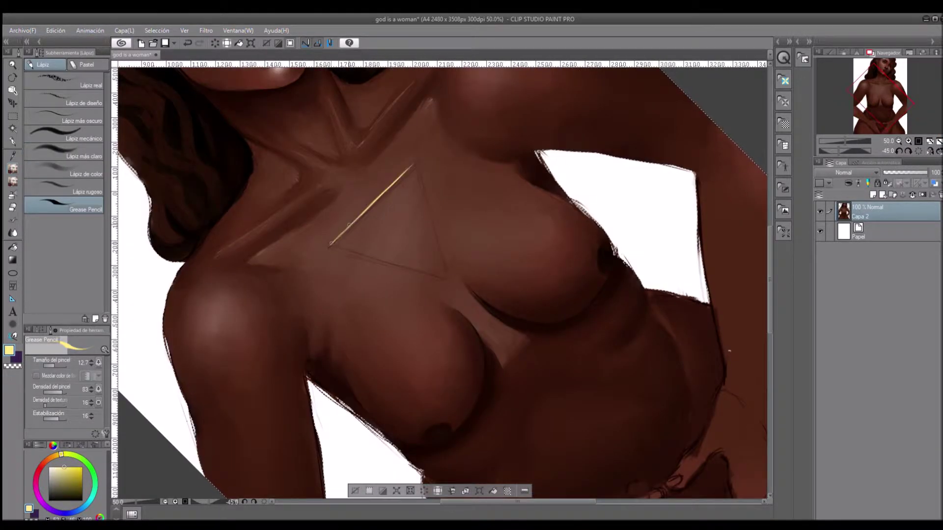
key(minus)
key(minus)
key(minus)
key(minus)
key(minus)
key(minus)
key(minus)
drag(524, 210, 552, 316)
drag(339, 337, 422, 287)
key(ctrl+0)
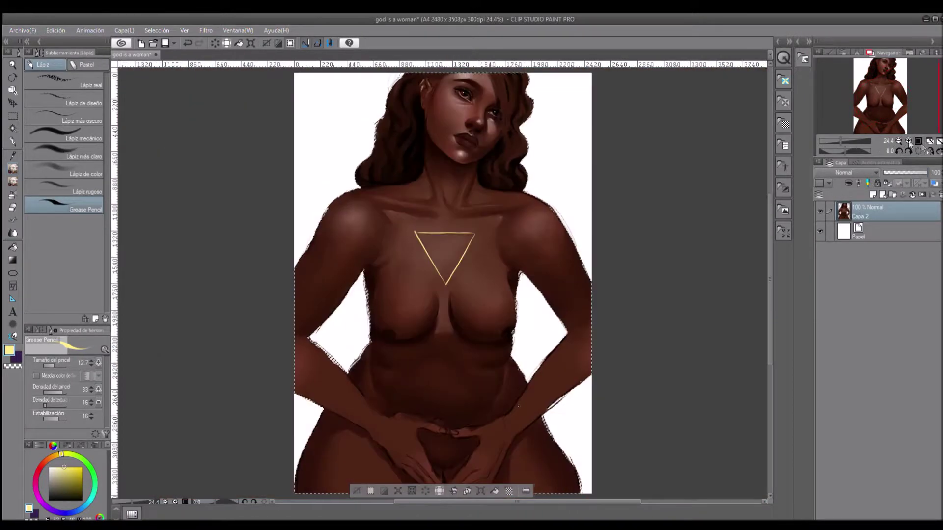
Edge the chest triangle's yellow outline with a sampled near-black brown, using the Grease Pencil at size 12.7.
scroll(451, 216, up, 3)
alt+click(373, 138)
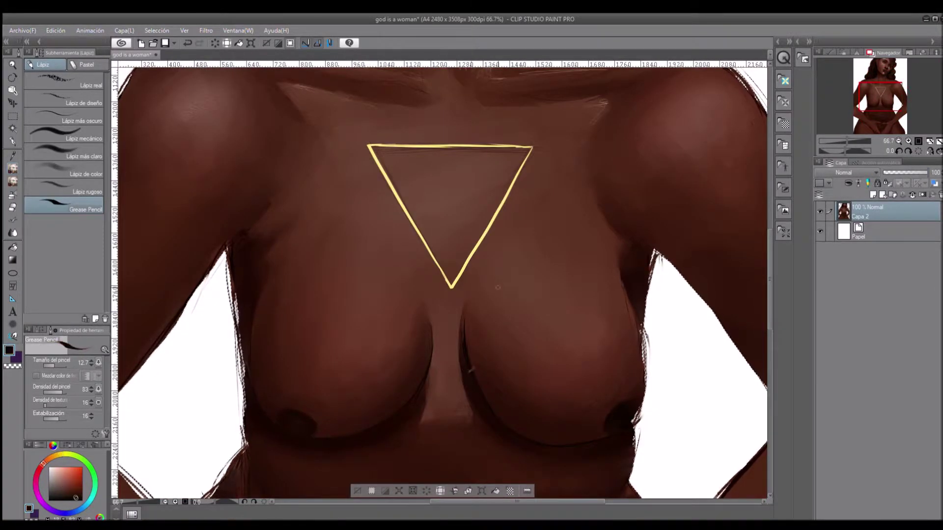
alt+click(476, 376)
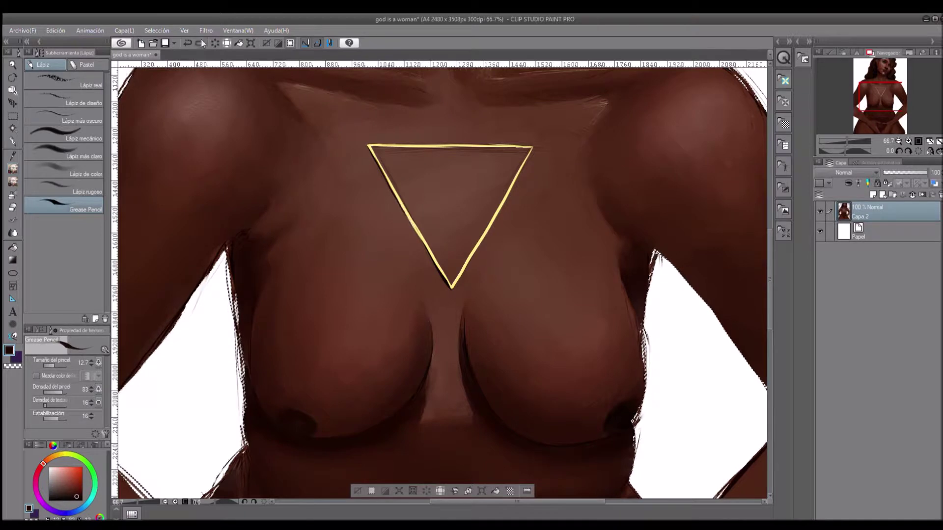
key(minus)
key(minus)
key(minus)
key(minus)
key(minus)
key(ctrl+0)
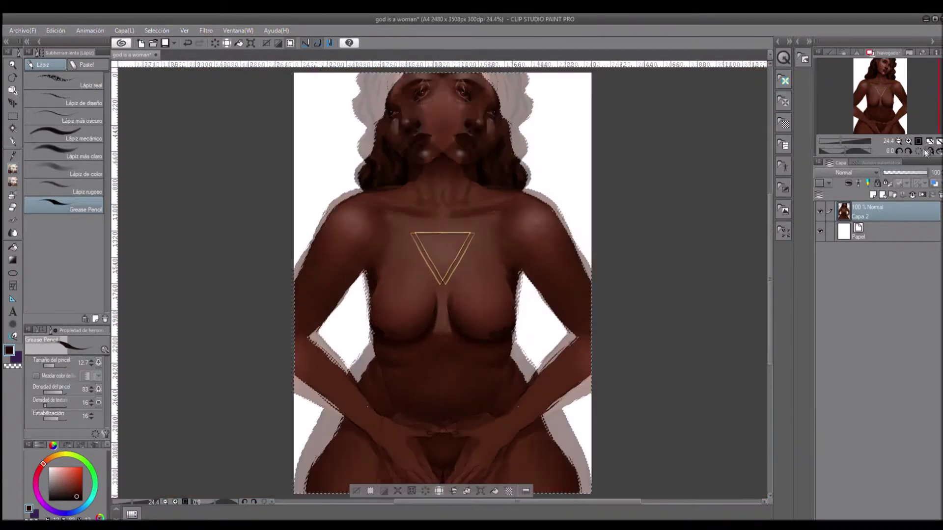
Fill the inside of the chest triangle with near-black brown.
key(minus)
key(minus)
key(minus)
scroll(408, 245, up, 1)
key(g)
click(428, 272)
key(ctrl+0)
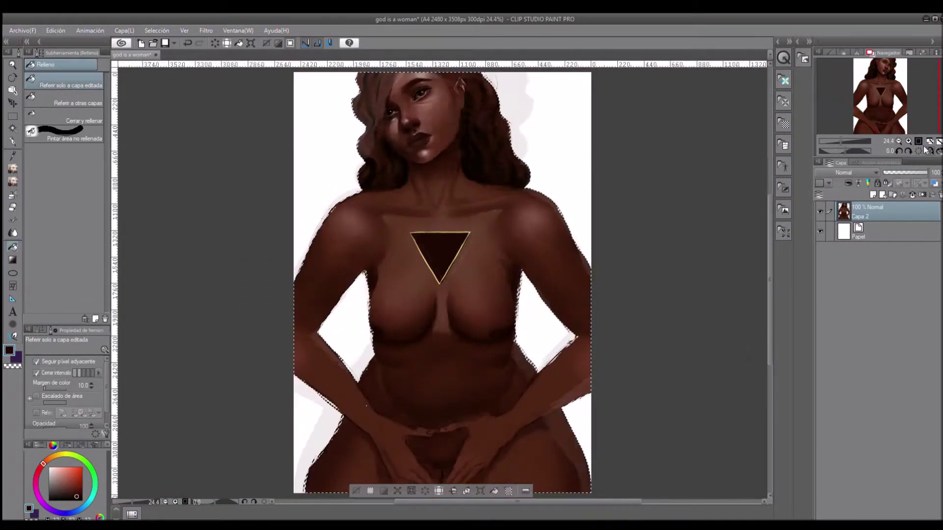
Turn the lower part of the triangle white, keeping a near-black band across its upper part.
key(minus)
key(minus)
key(minus)
key(minus)
scroll(402, 263, up, 1)
key(m)
click(918, 151)
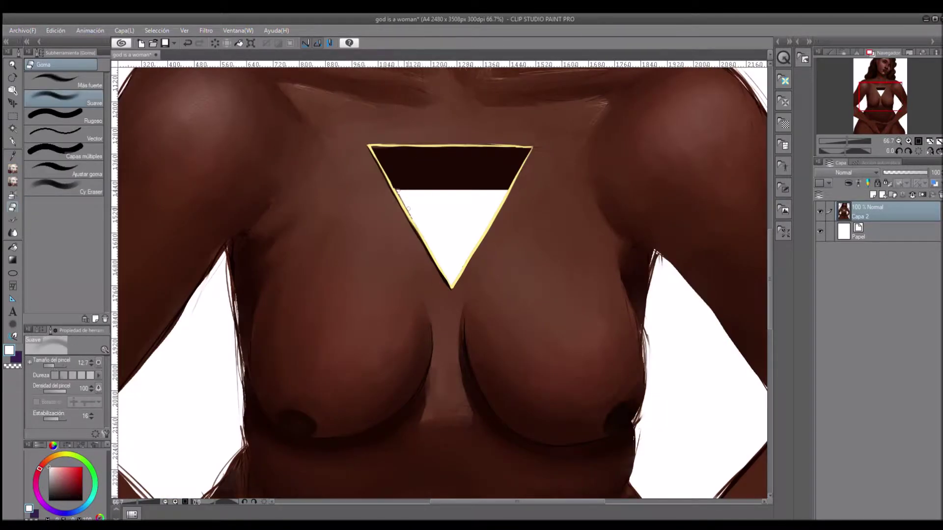
Draw near-black drips and drops running from the dark band into the triangle's white area with the Grease Pencil.
alt+click(409, 166)
mouse_move(416, 187)
mouse_down()
mouse_move(417, 215)
mouse_move(407, 214)
mouse_up()
key(ctrl+0)
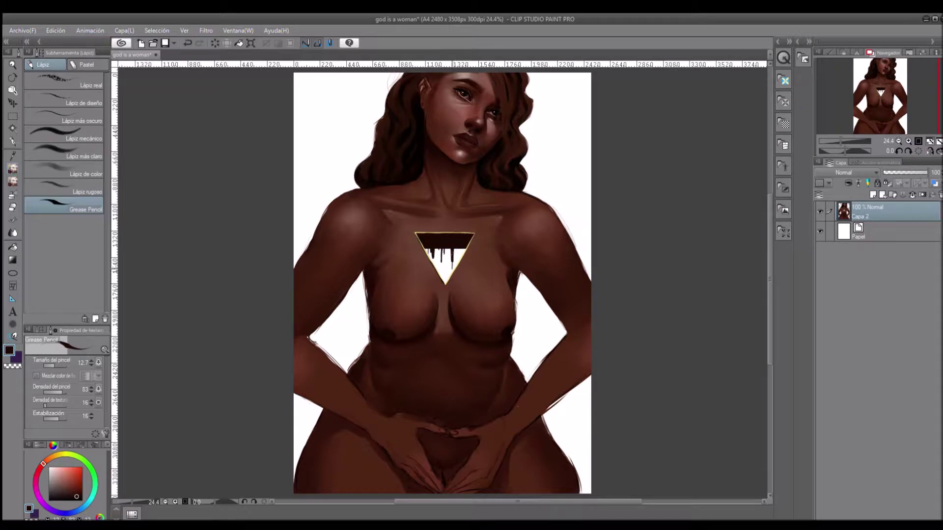
key(ctrl+plus)
key(ctrl+plus)
key(ctrl+plus)
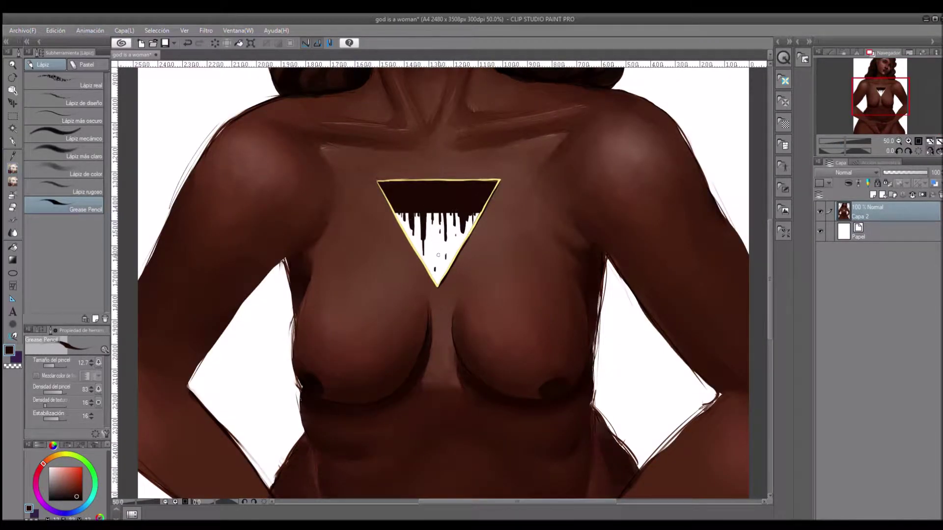
Refine the triangle's outline with sampled cream and white highlights and a dark outer edge, using the Grease Pencil at size 12.7.
key(ctrl+0)
alt+click(332, 180)
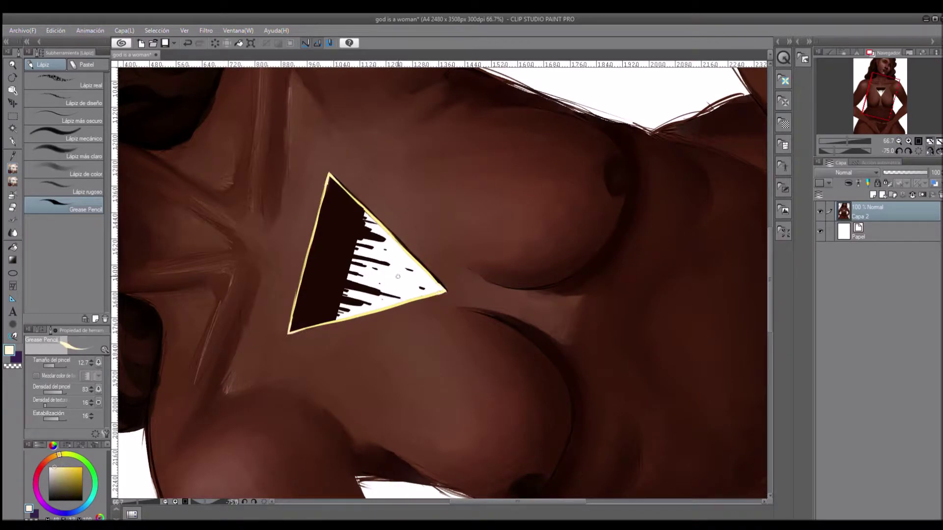
alt+click(386, 226)
key(ctrl+0)
alt+click(431, 140)
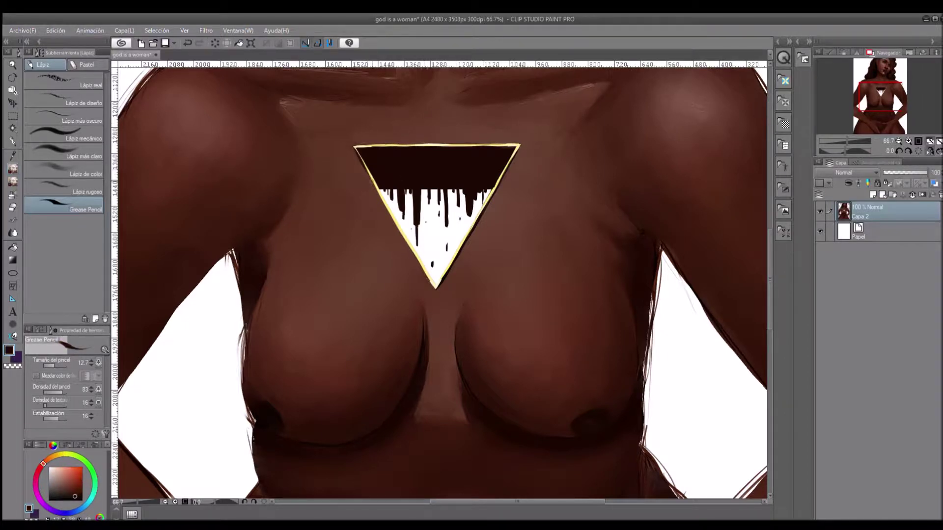
alt+click(437, 276)
alt+click(677, 305)
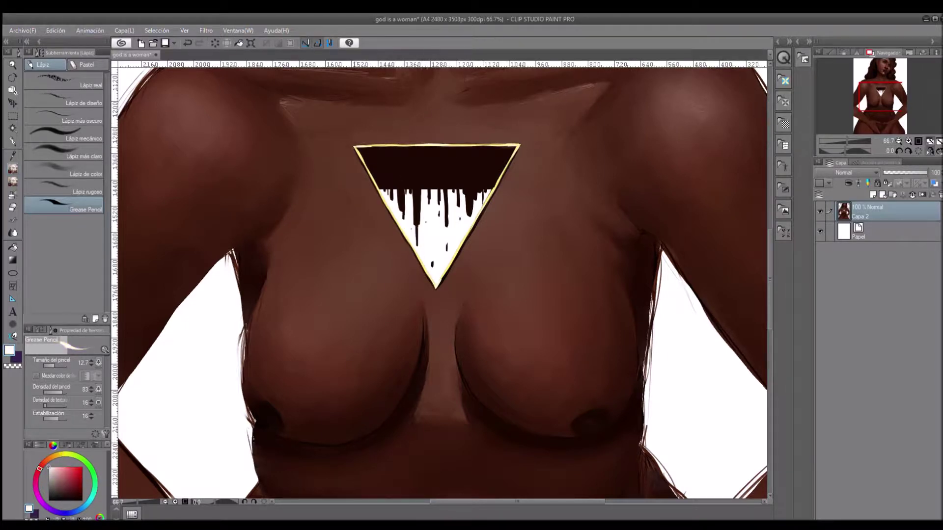
Paint over the sketch lines along the side of the torso below the armpit, using the Flat Bristle brush at size 29.6.
scroll(461, 239, down, 3)
scroll(485, 283, up, 2)
key(b)
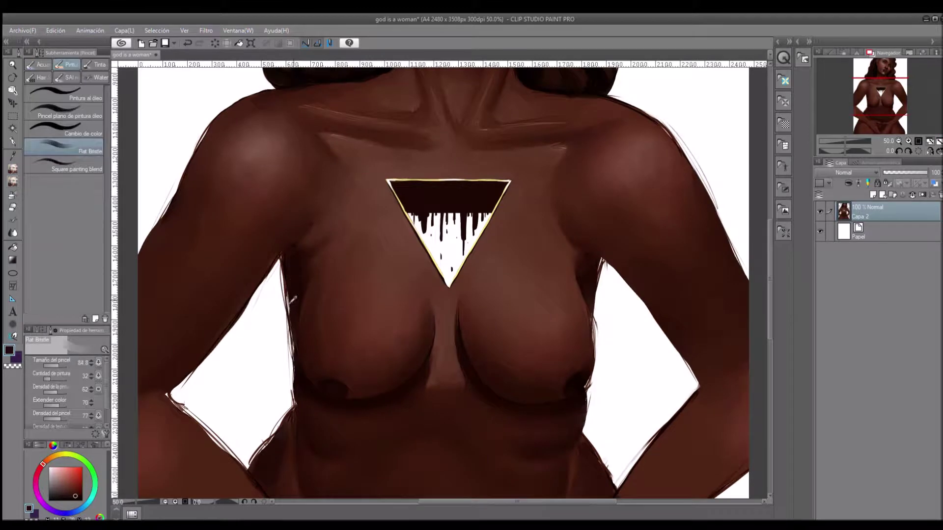
alt+click(587, 278)
alt+click(595, 255)
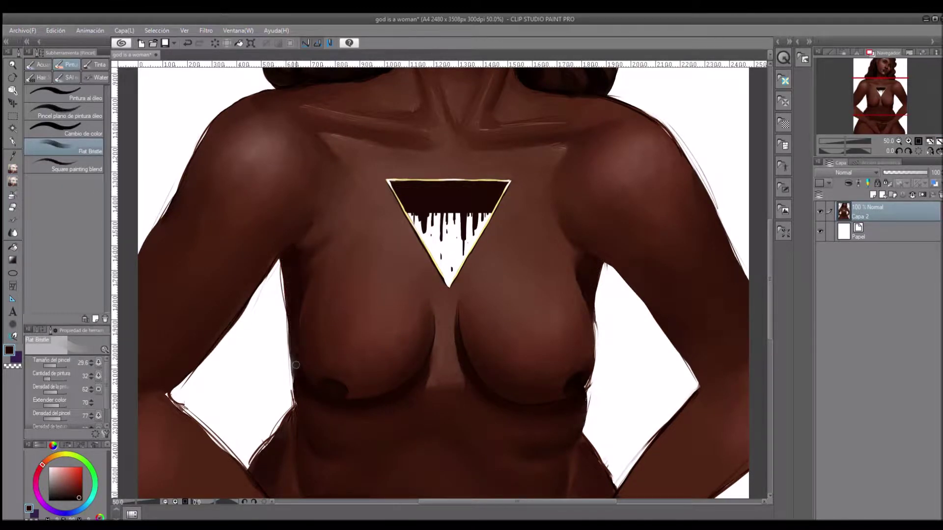
Clean the waist, elbow and inner forearm contours on the same side, alternating between the Flat Bristle brush and the eraser.
scroll(294, 378, down, 3)
alt+click(324, 257)
alt+click(323, 258)
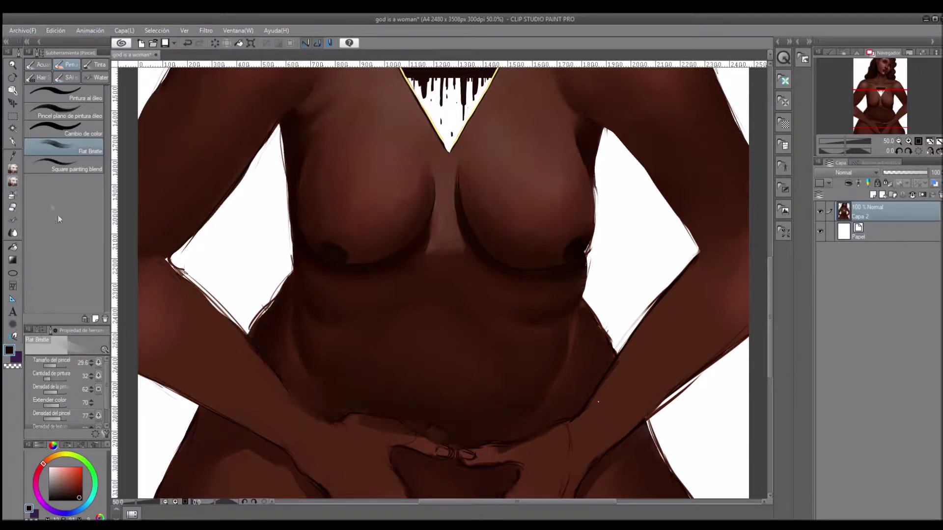
key(e)
key(b)
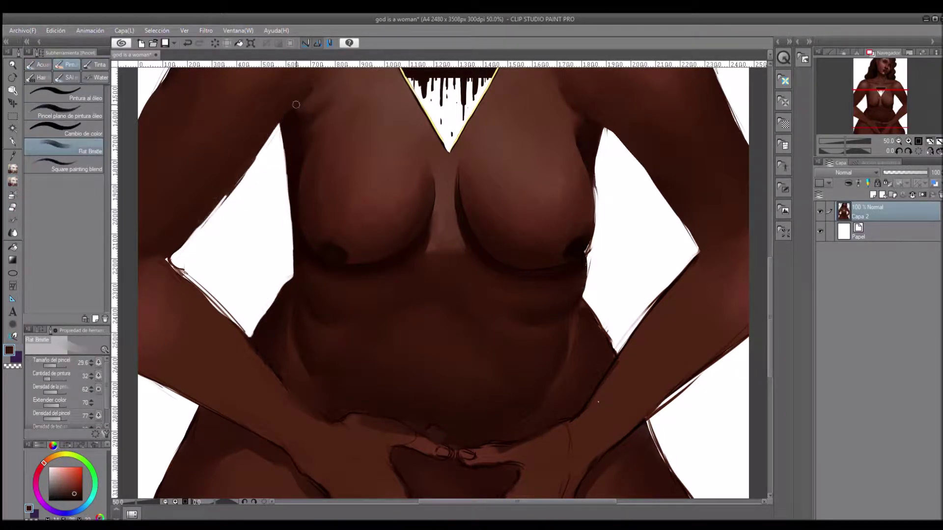
key(e)
drag(173, 257, 250, 338)
key(b)
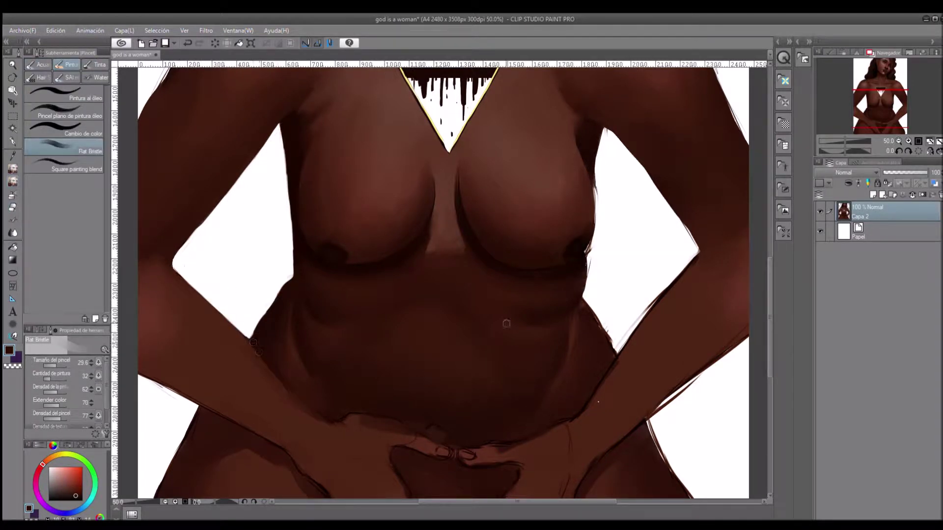
Clean the waist and arm contours on the opposite side with sampled browns and the soft eraser.
alt+click(524, 415)
drag(608, 350, 590, 295)
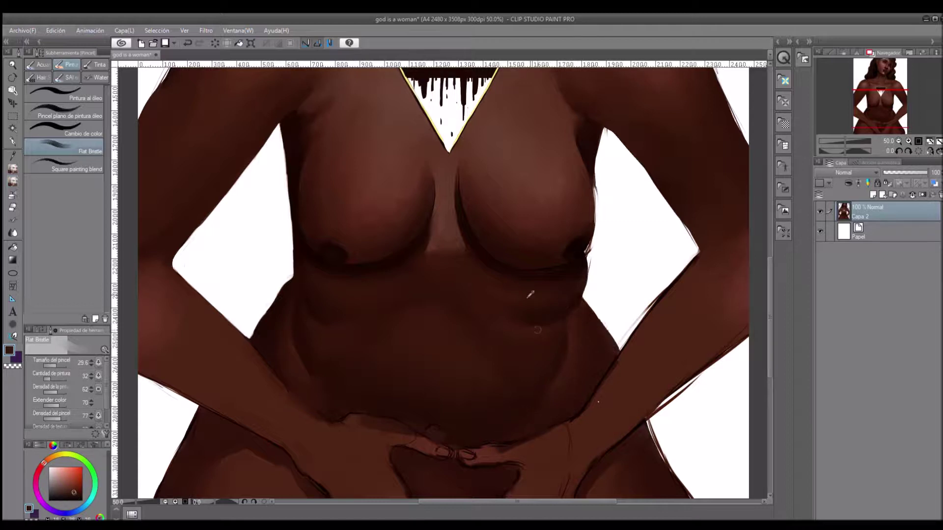
alt+click(461, 170)
key(e)
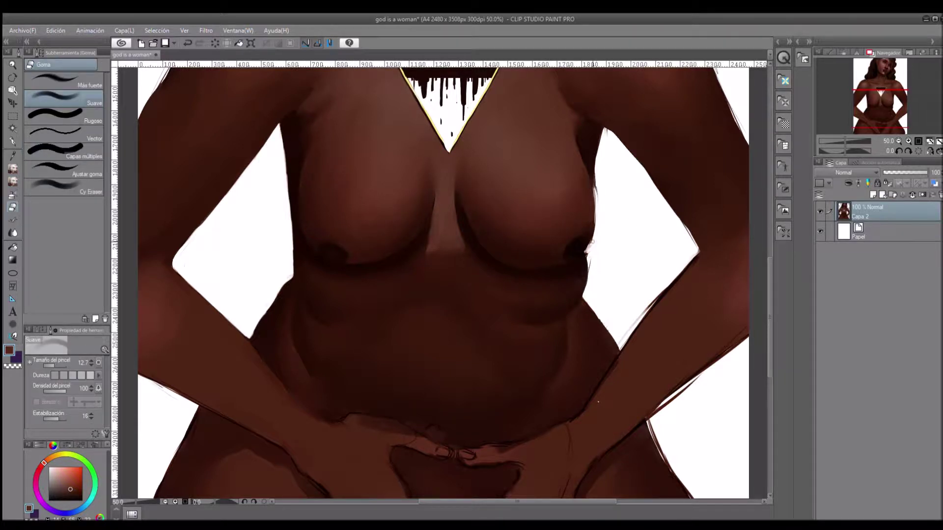
key(b)
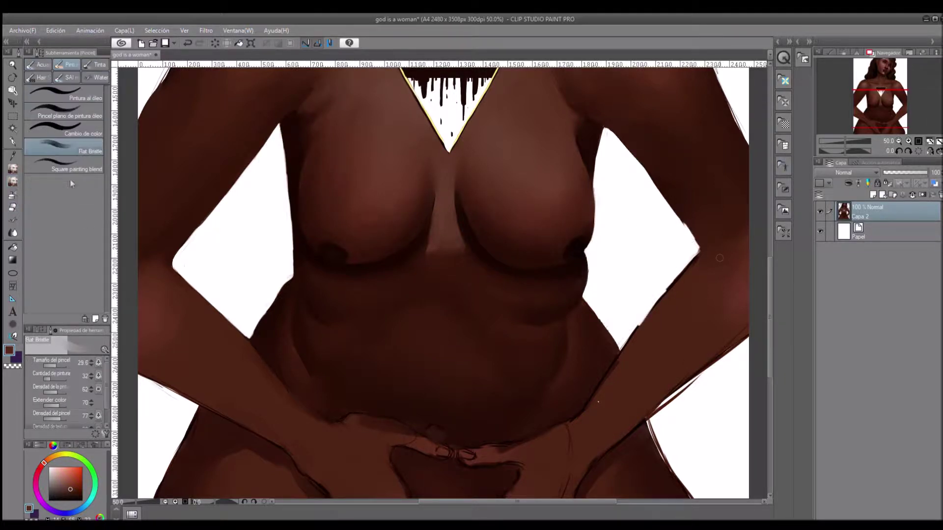
Erase the stray sketch lines around the shoulder and upper arm, and smooth the contour with the Flat Bristle brush.
scroll(701, 255, down, 3)
scroll(417, 163, up, 3)
key(e)
scroll(454, 340, down, 2)
scroll(718, 261, up, 2)
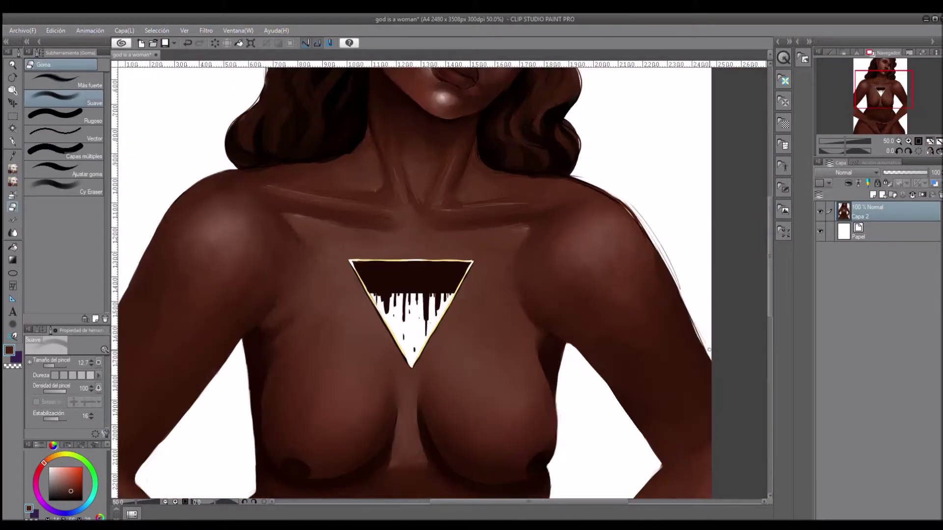
drag(669, 262, 616, 197)
key(h)
key(b)
drag(268, 206, 205, 297)
key(h)
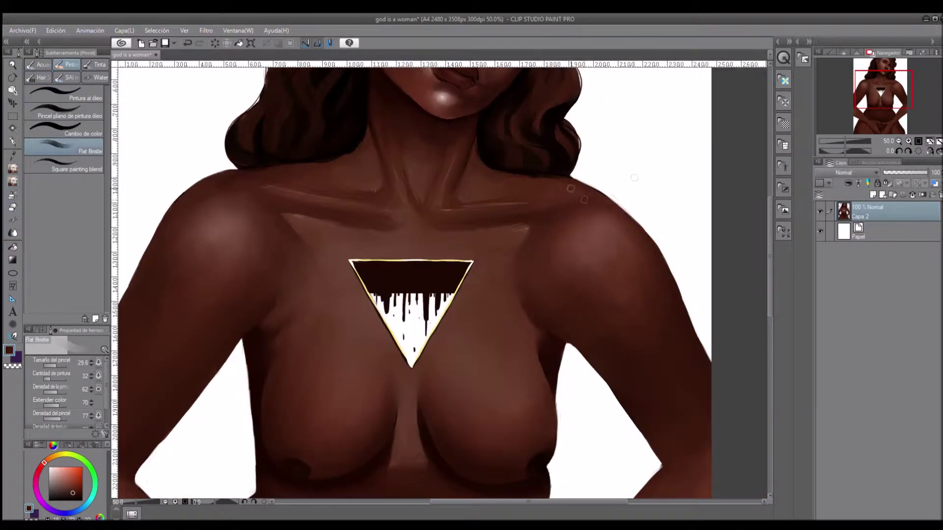
Soften the collarbones and upper shoulders with sampled browns using the Flat Bristle brush, checking in the mirrored view.
alt+click(462, 221)
key(h)
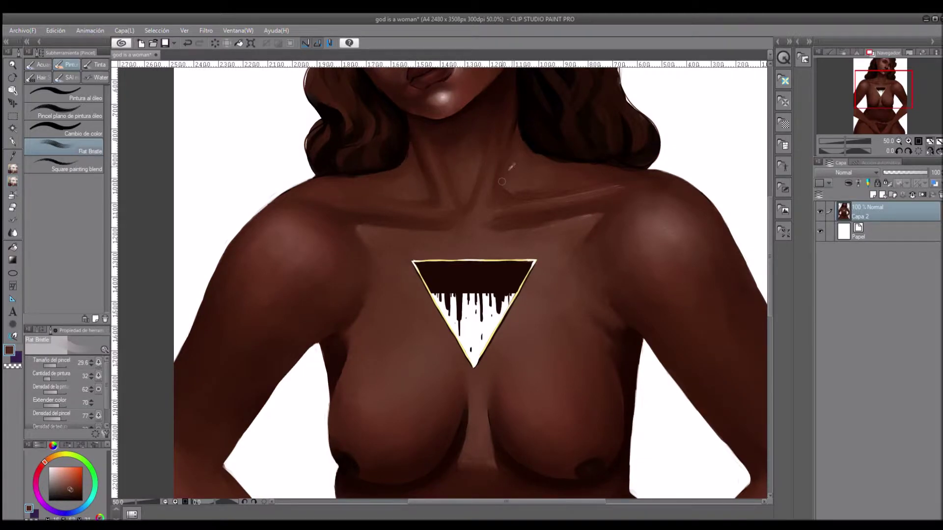
key(h)
alt+click(349, 147)
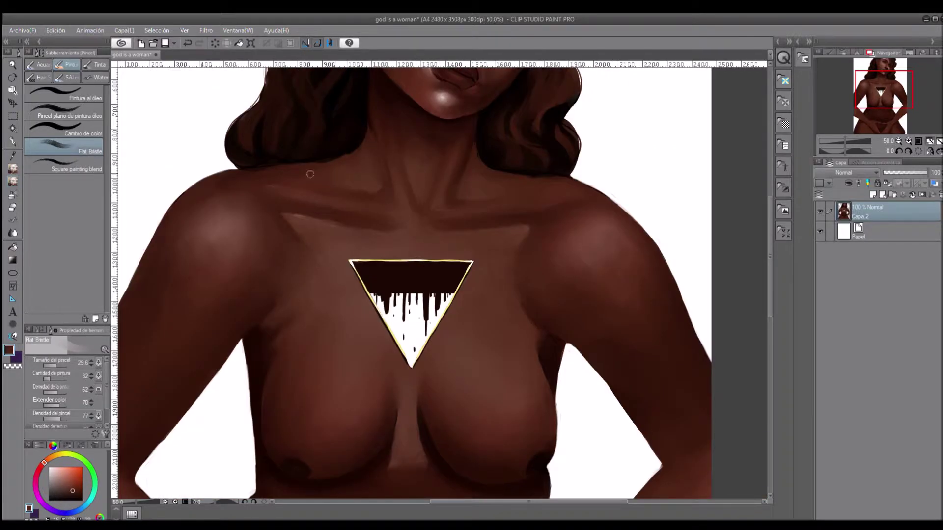
key(h)
alt+click(522, 90)
Refine the collarbone and inner shoulder edges in sampled browns with the Grease Pencil at size 12.7, working in a rotated view.
key(p)
drag(423, 184, 389, 363)
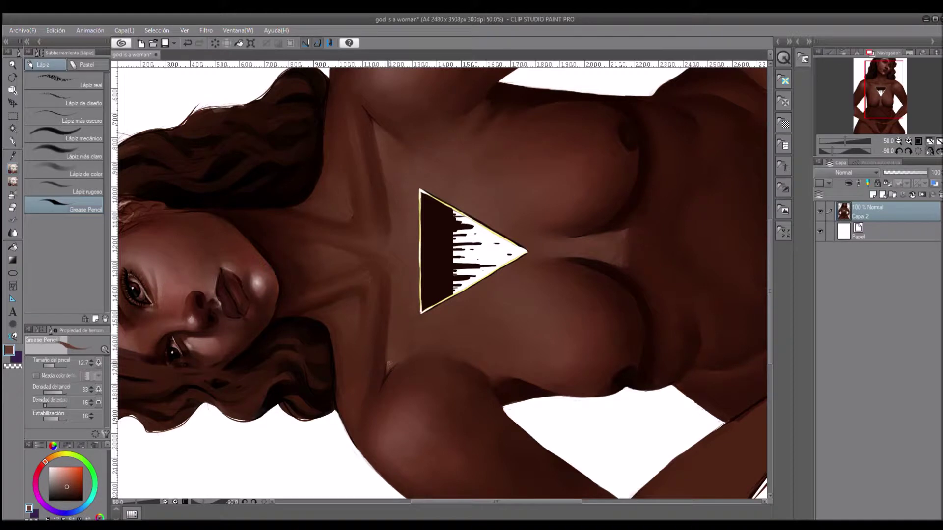
alt+click(389, 364)
key(ctrl+0)
scroll(360, 187, up, 1)
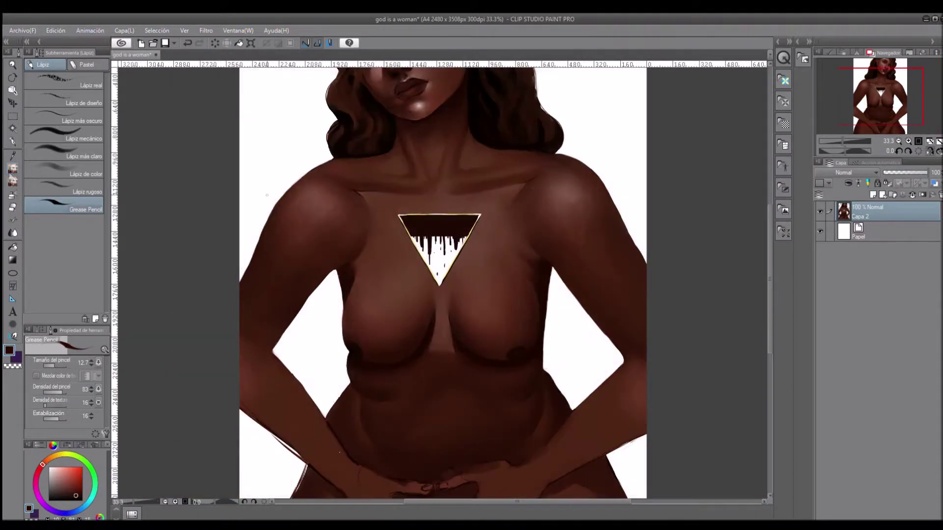
Blend the back of the hand and smooth the forearm's lower contour with the Flat Bristle brush at size 45.1.
key(b)
scroll(495, 293, down, 3)
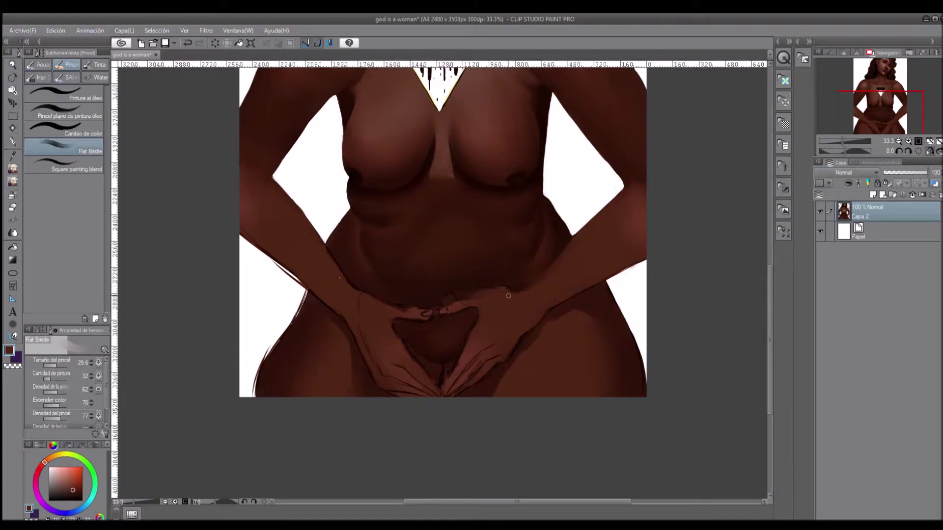
key(h)
drag(54, 366, 61, 366)
alt+click(364, 310)
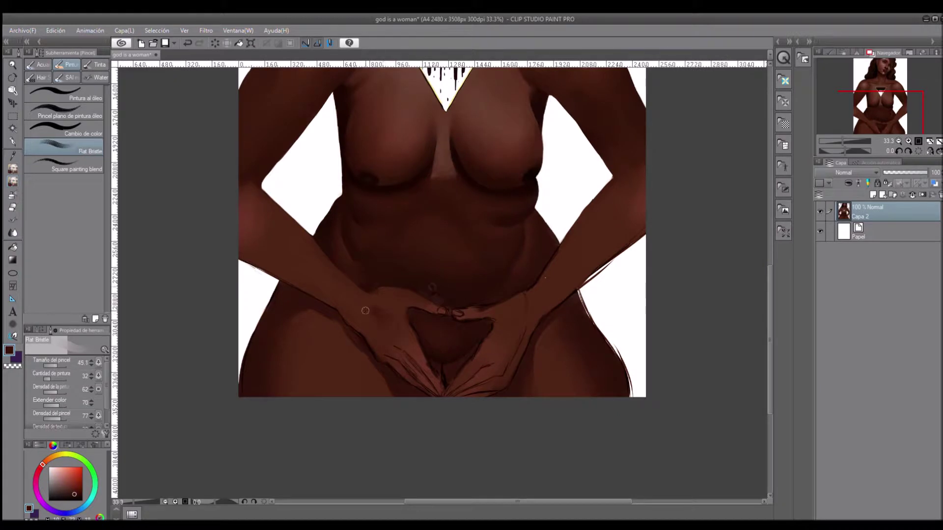
drag(243, 263, 297, 283)
key(h)
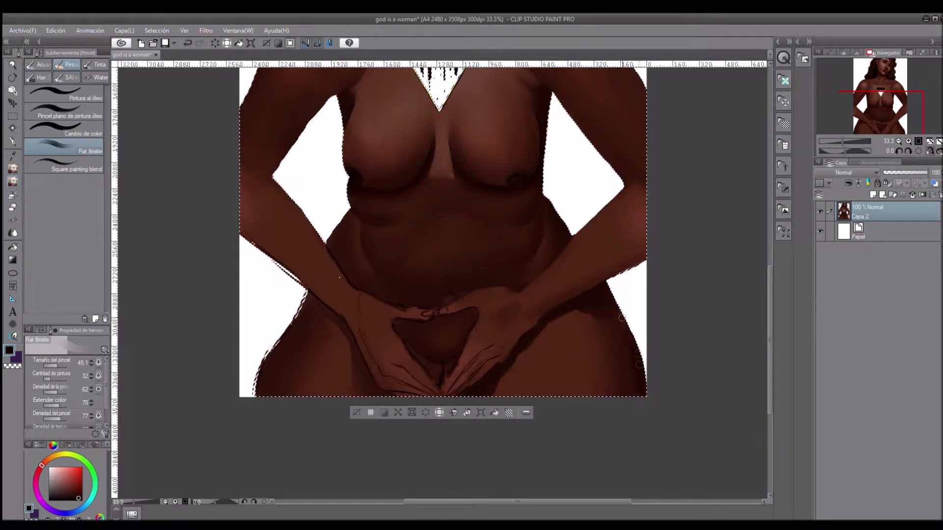
Darken the outer thighs and the areas beneath the forearms with near-black brown inside the figure selection.
mouse_move(268, 353)
mouse_down()
mouse_move(299, 274)
mouse_move(324, 334)
mouse_up()
mouse_move(265, 374)
mouse_down()
mouse_move(310, 320)
mouse_move(324, 335)
mouse_up()
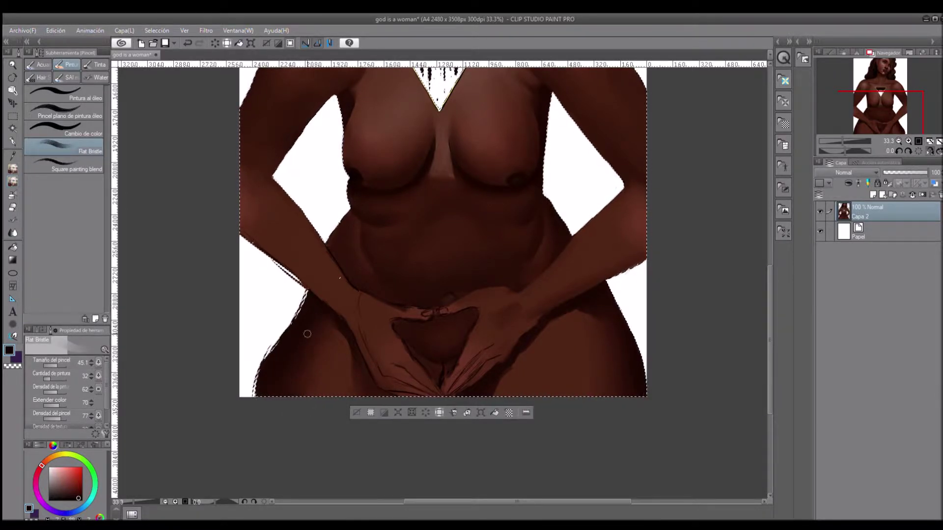
key(h)
alt+click(527, 362)
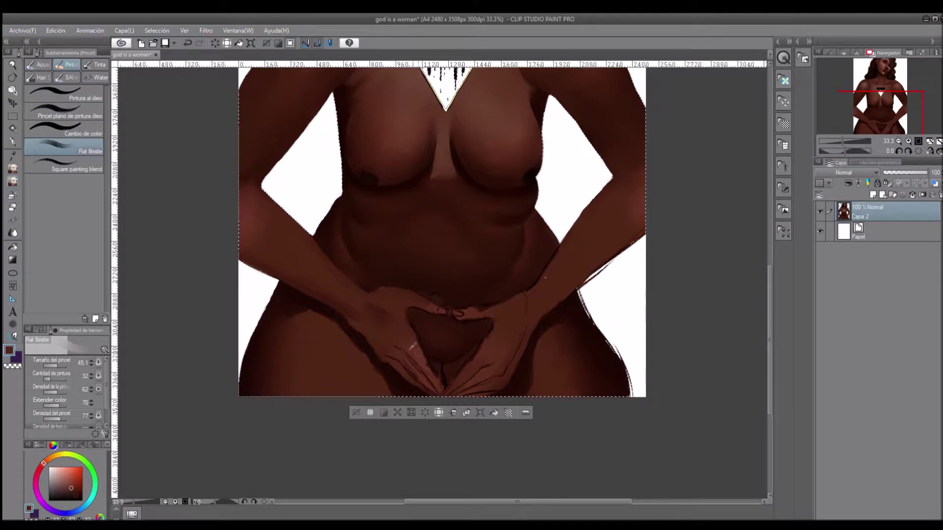
Blend the sketch lines on the hands and deepen the shadows around them with the Flat Bristle brush in rotated views.
key(asciicircum)
key(asciicircum)
key(asciicircum)
key(asciicircum)
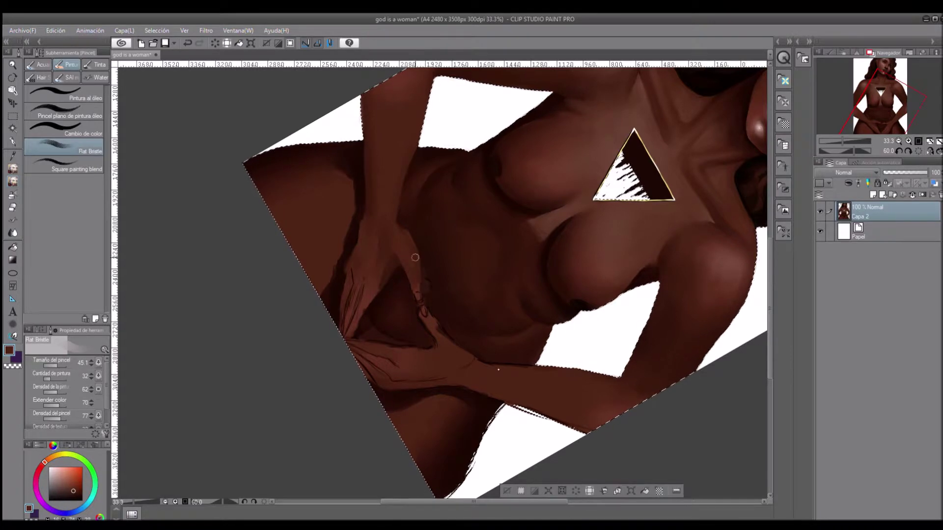
key(at)
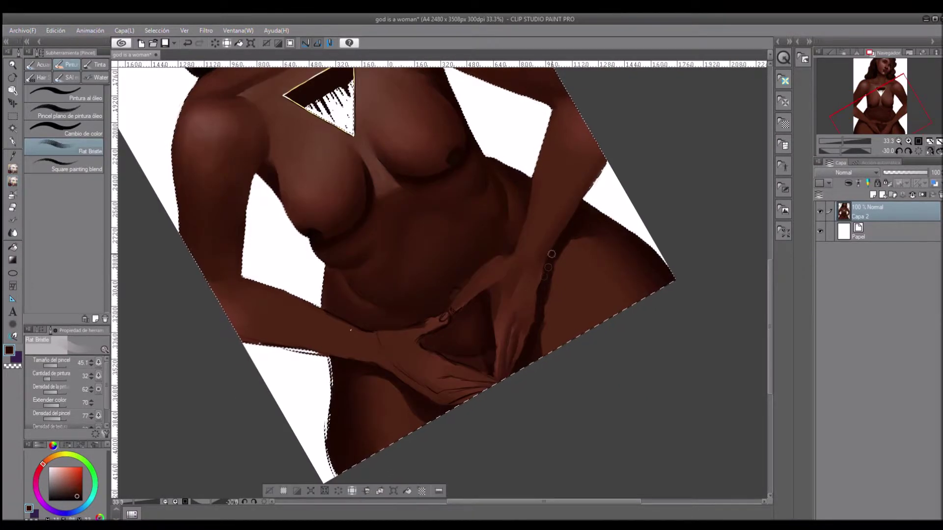
Define the fingers and dark thumbnails with the Grease Pencil at size 12.7, and soften them with the Flat Bristle brush.
key(p)
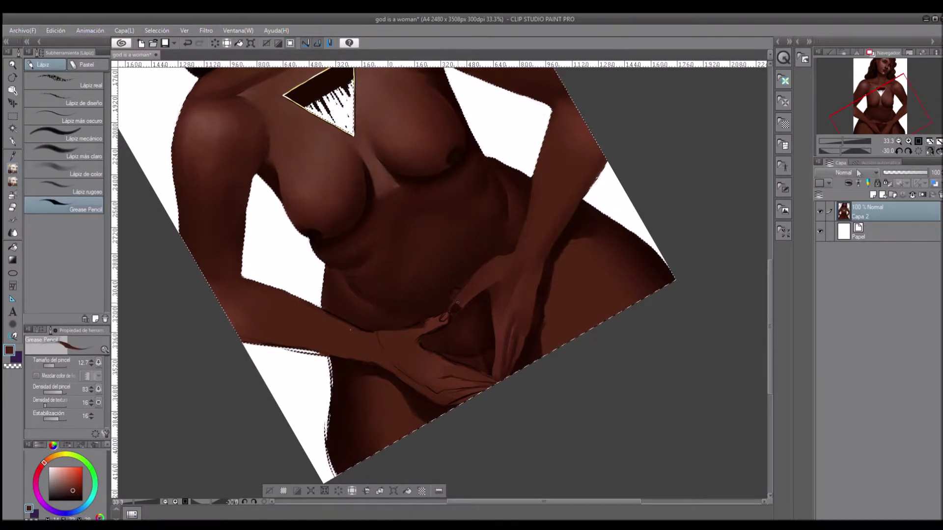
key(h)
key(ctrl+@)
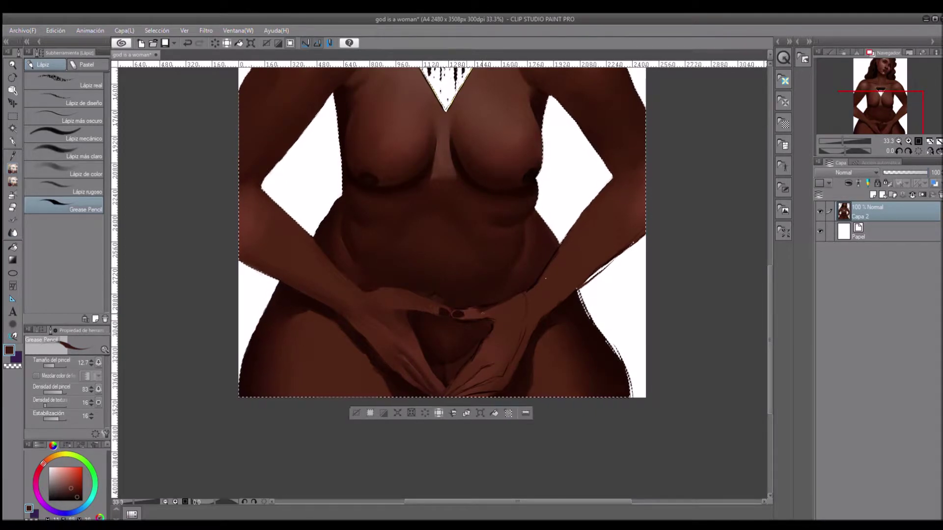
key(h)
scroll(923, 127, down, 2)
key(b)
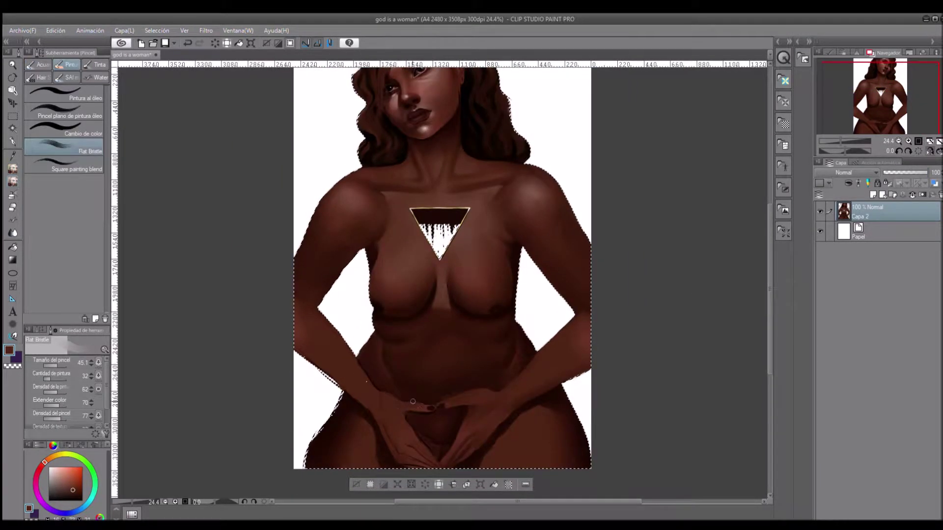
key(h)
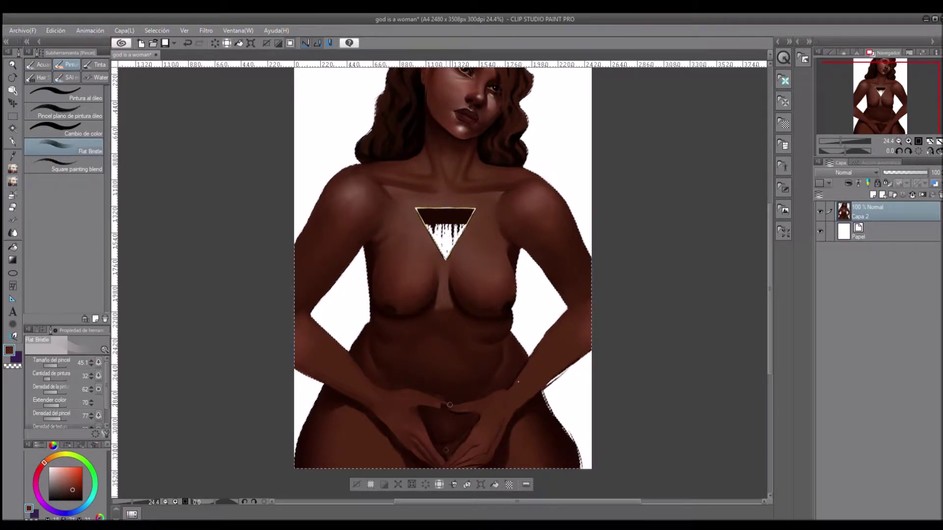
Retouch the face shading with the Flat Bristle brush at size 12.7, sampling skin tones and checking it mirrored.
key(h)
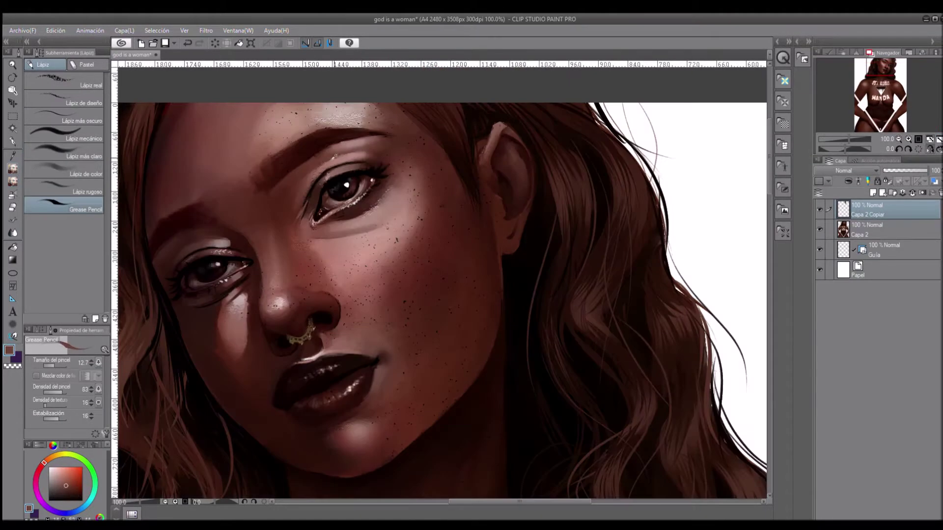
key(b)
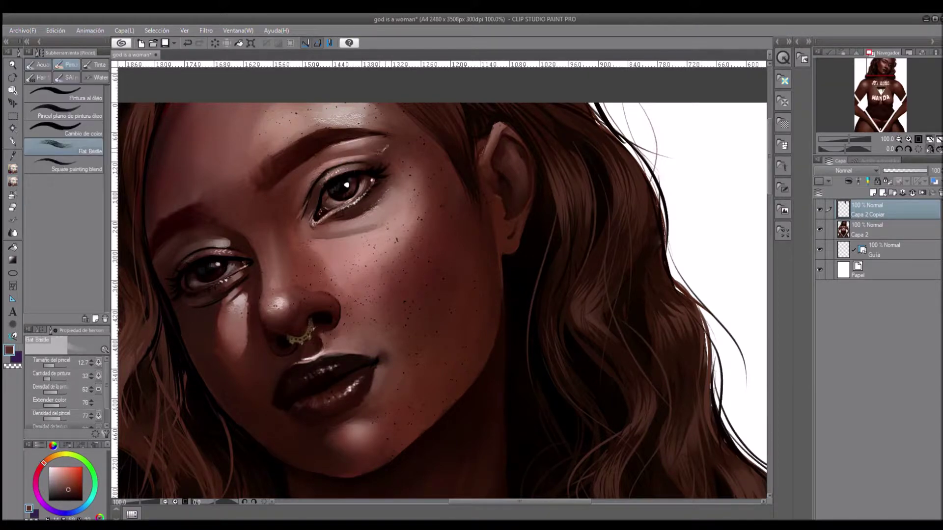
alt+click(400, 161)
key(h)
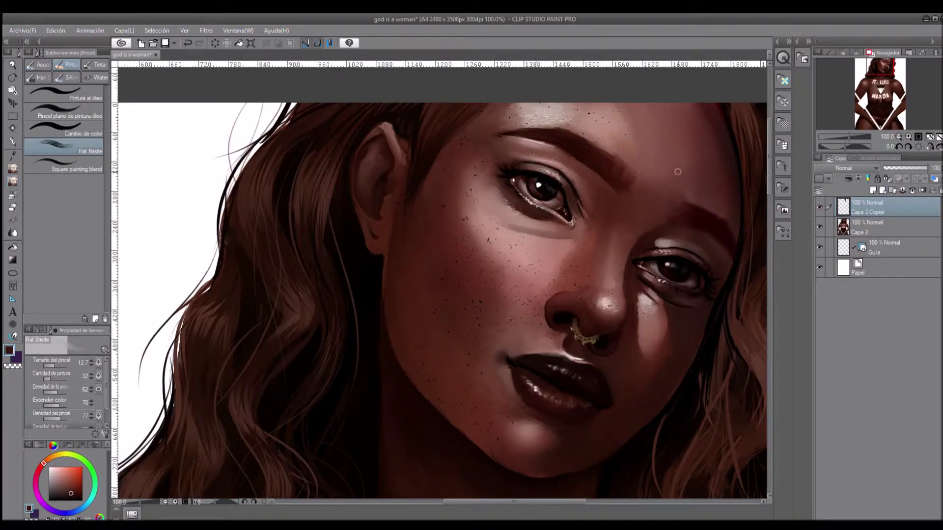
Refine the eyes with the Grease Pencil and Flat Bristle brush at size 12.7, adding blue reflections to the irises.
key(p)
key(minus)
key(minus)
key(minus)
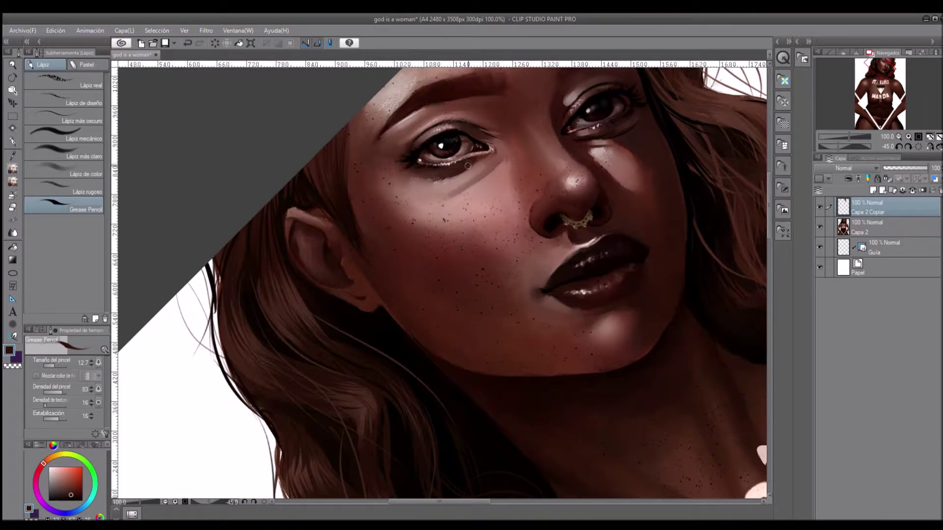
key(b)
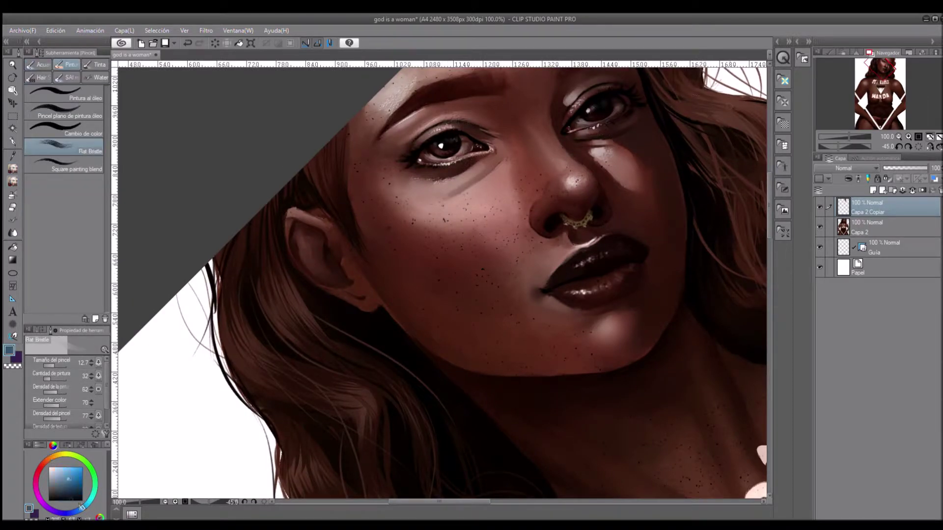
click(918, 146)
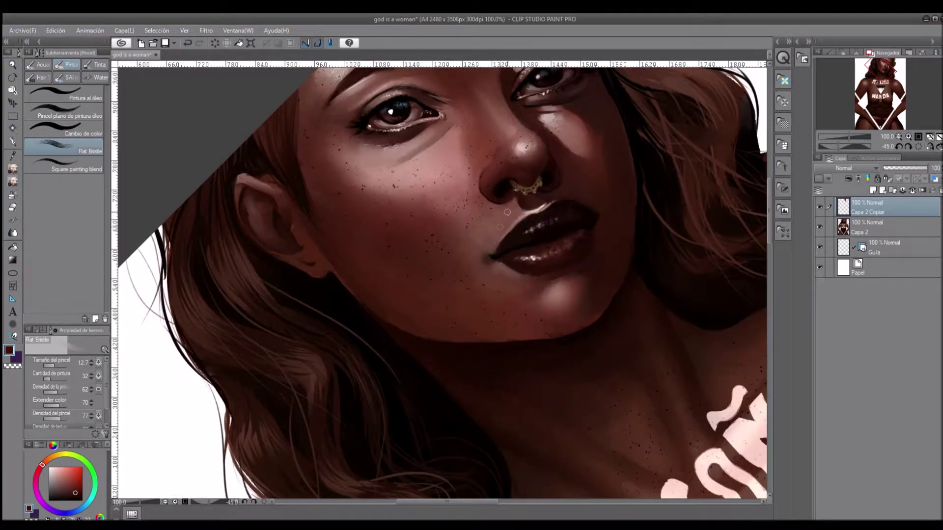
Blend the skin around the mouth corner and upper lip contour with sampled dark browns, using the Flat Bristle brush and Grease Pencil.
alt+click(491, 260)
alt+click(589, 206)
key(h)
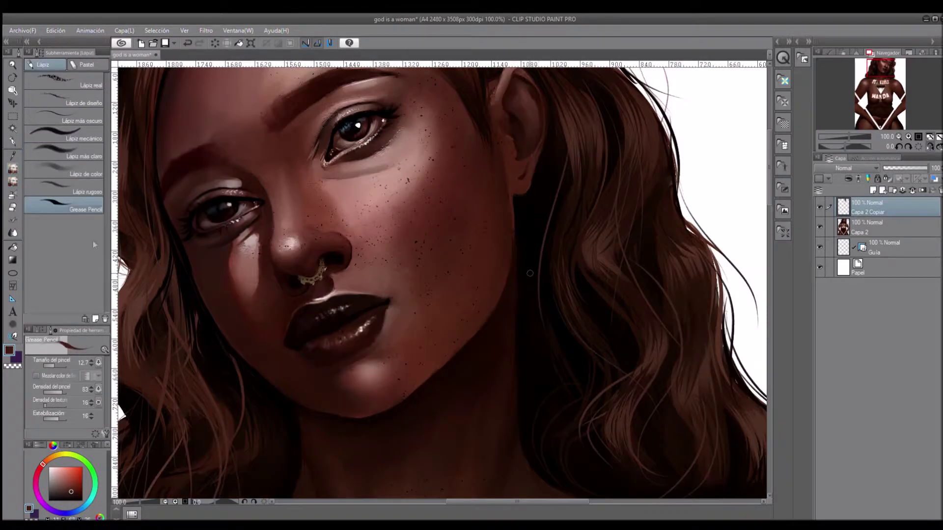
key(b)
alt+click(338, 294)
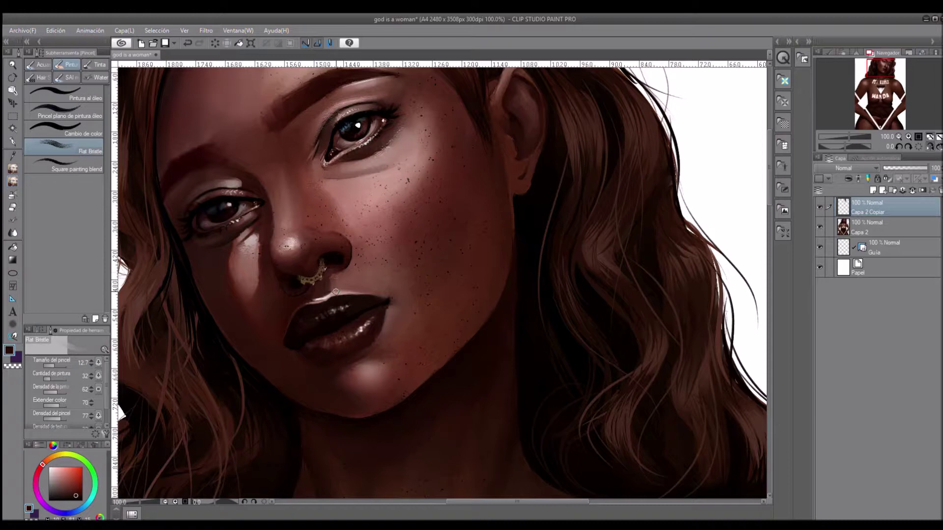
key(p)
key(h)
key(ctrl+0)
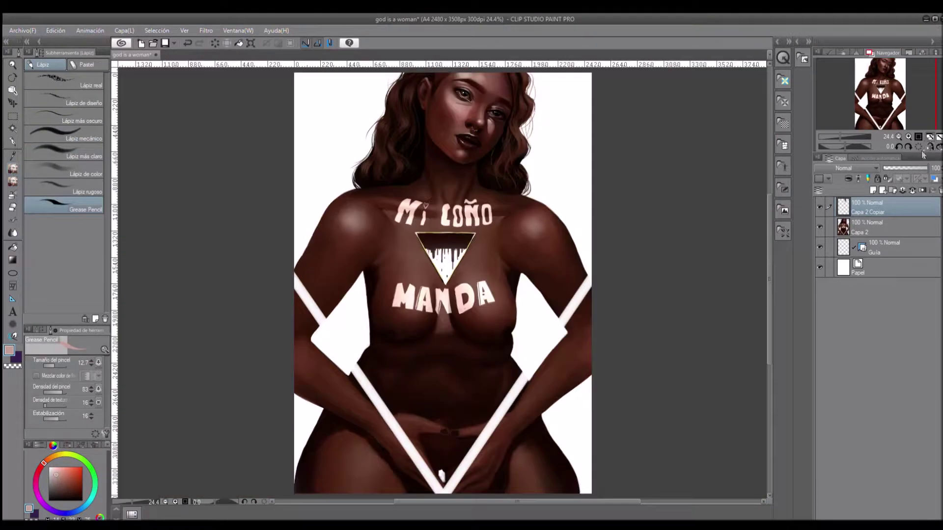
Darken the upper lip and sharpen the white highlights on the lips with the Grease Pencil at size 12.7.
scroll(758, 237, up, 3)
alt+click(758, 237)
key(h)
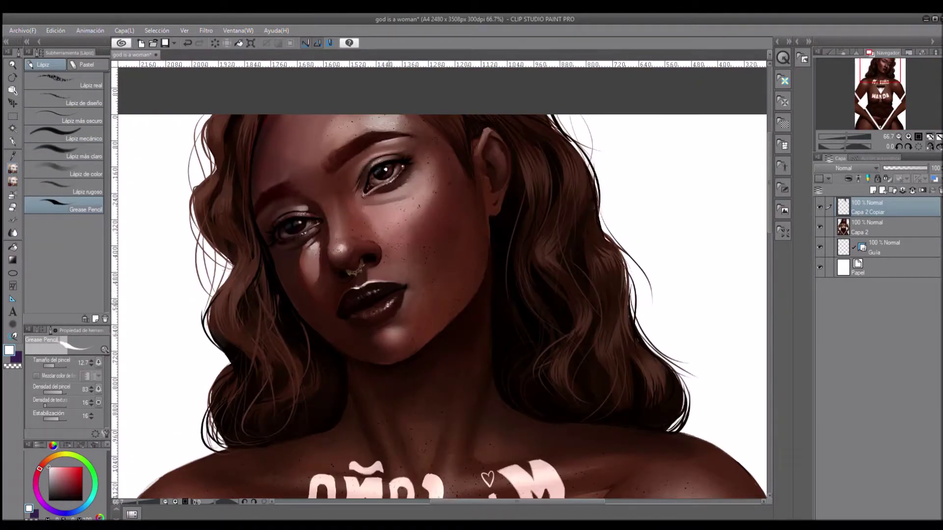
key(b)
alt+click(369, 293)
alt+click(388, 293)
key(h)
key(p)
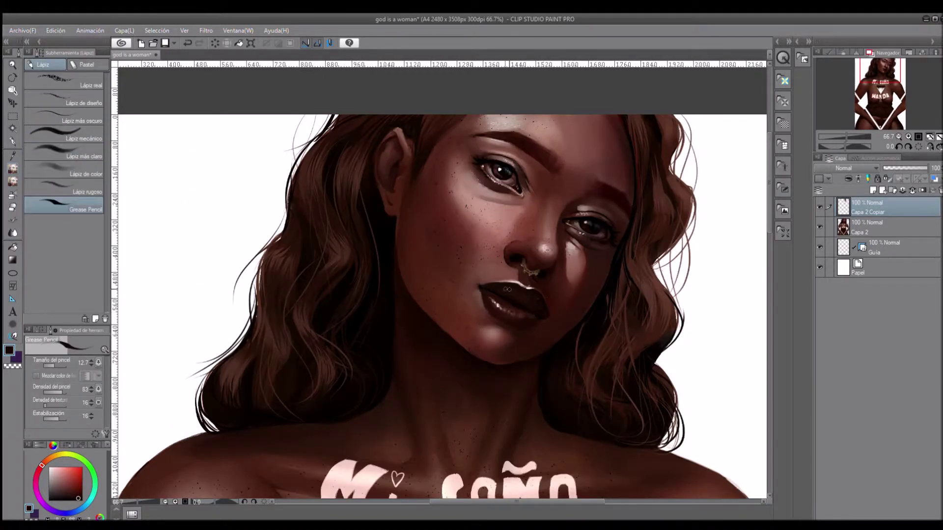
key(h)
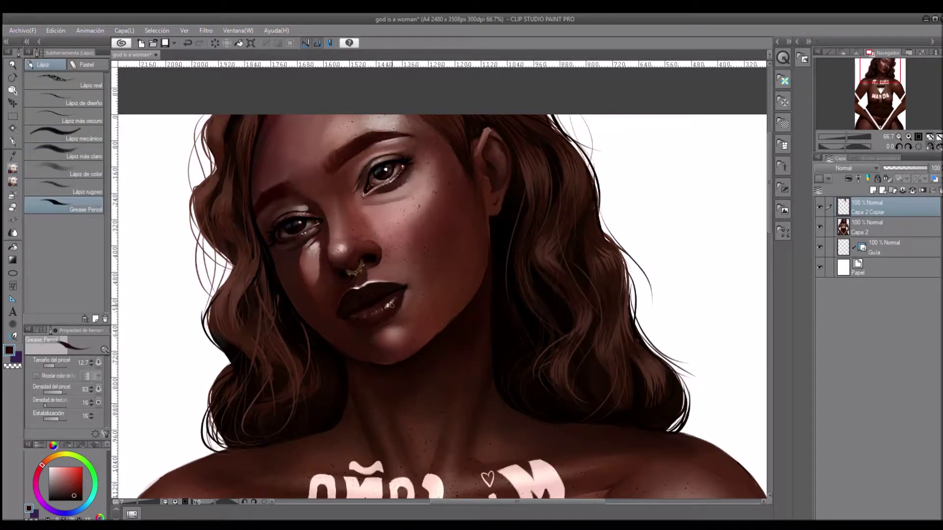
alt+click(366, 304)
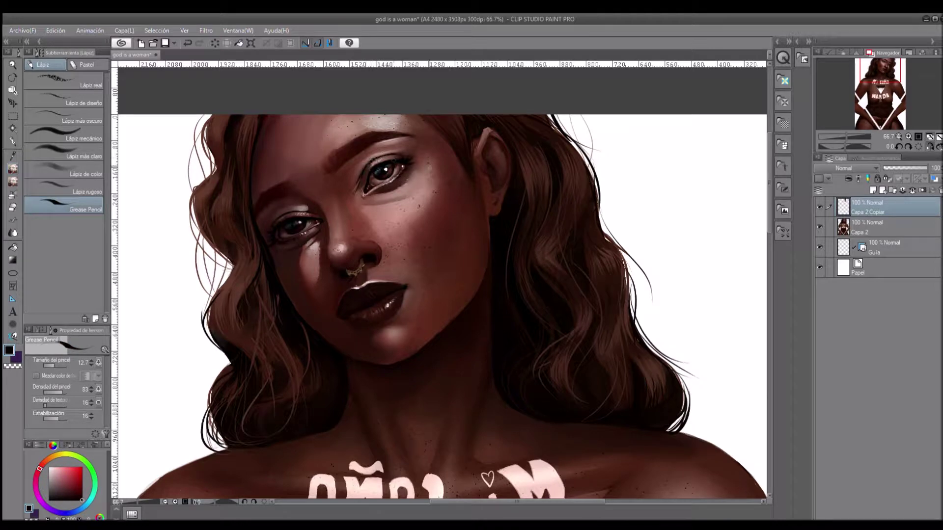
Deepen the shadows beneath the nose and around the mouth with sampled dark brown using the Flat Bristle brush.
key(b)
alt+click(406, 206)
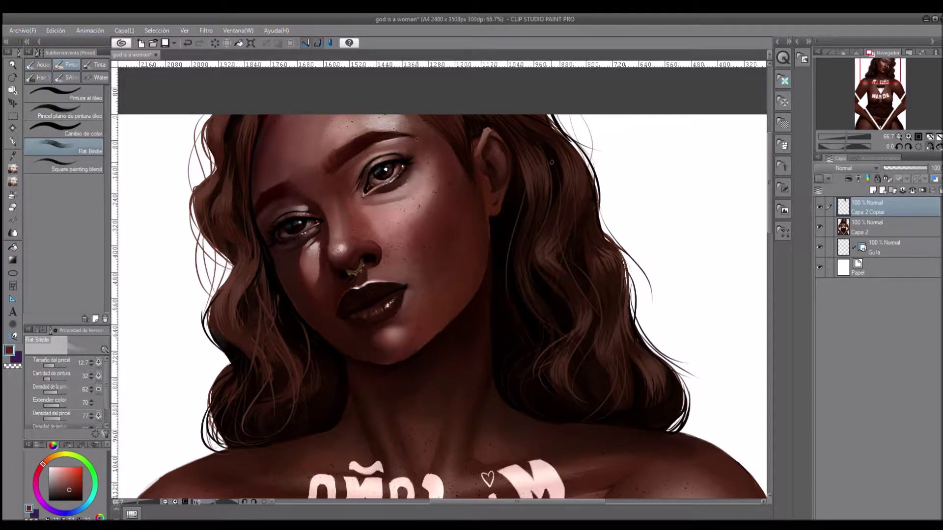
key(ctrl+plus)
alt+click(297, 287)
key(h)
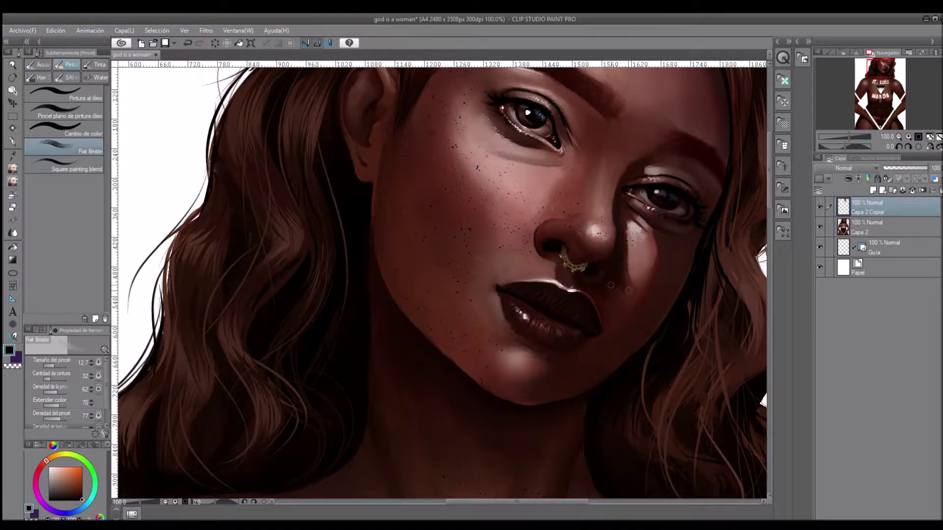
Touch up the area under the nose with the Grease Pencil and the inner eye corner with a sampled pink using Flat Bristle.
key(h)
key(p)
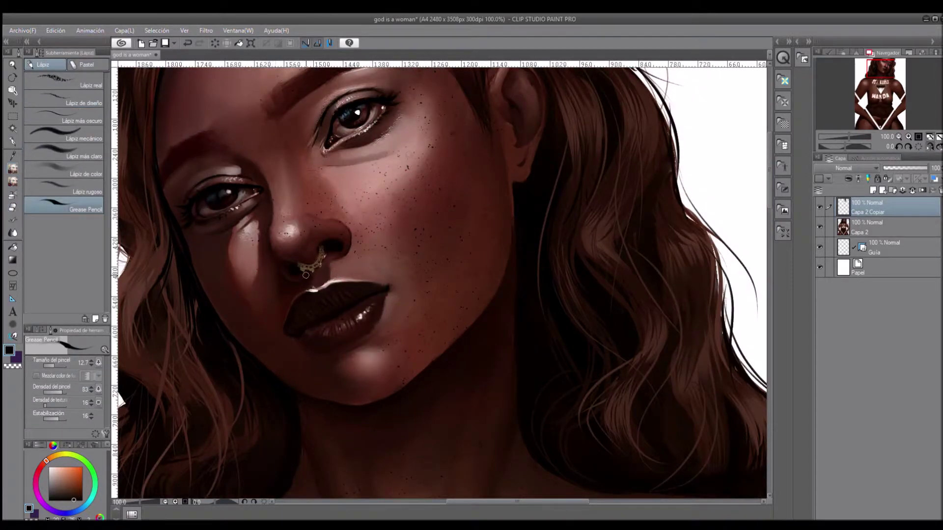
key(b)
alt+click(264, 186)
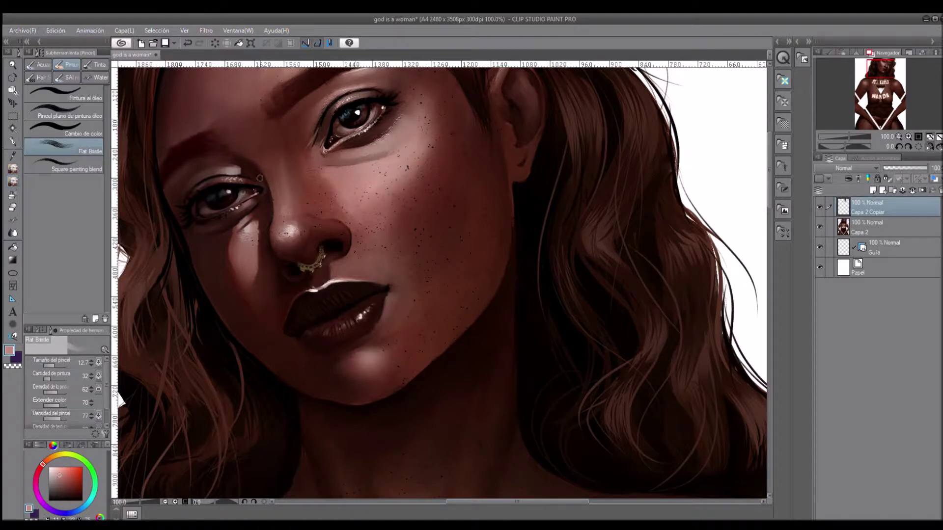
Spray Gotitas droplets at size 300.2 on a Subexponer color layer inside the figure selection, and clean them with the Suave eraser.
key(ctrl+0)
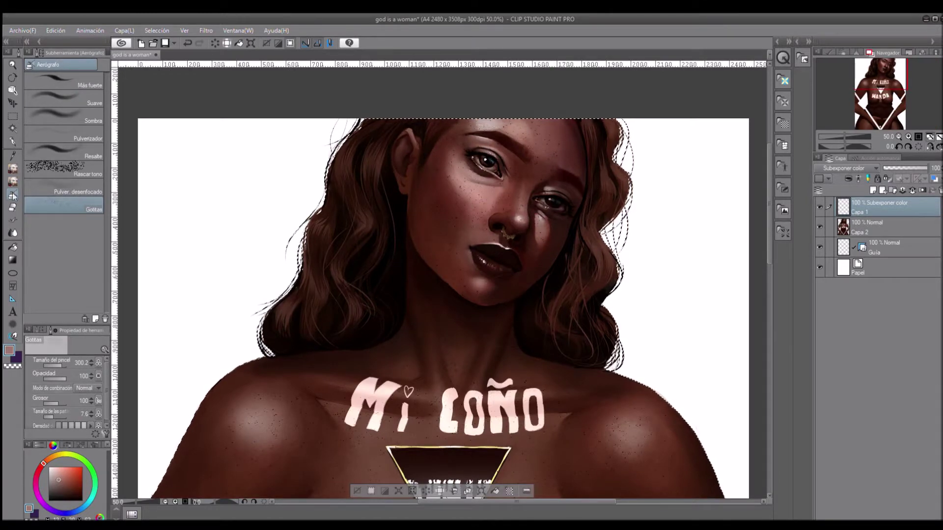
key(e)
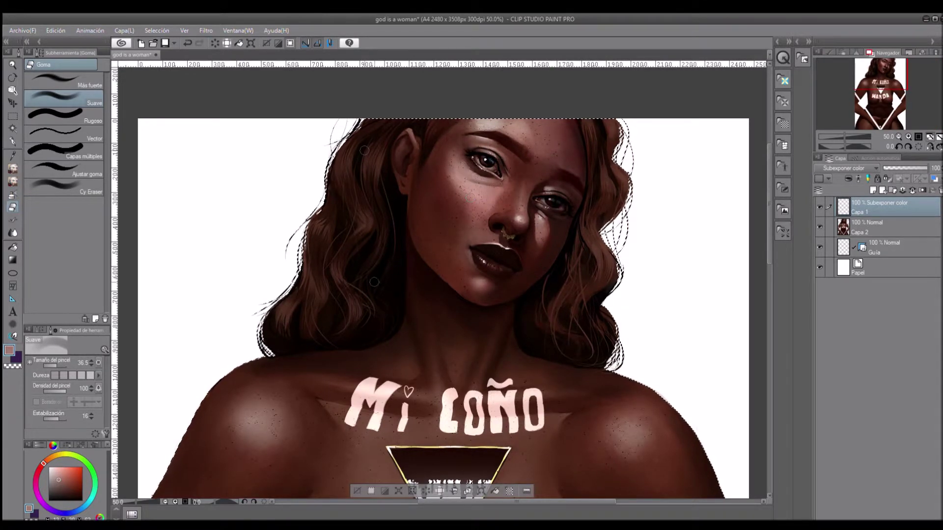
Fill the triangle between the hands with olive brown on a new layer using the Flat Bristle brush at size 36.5.
click(929, 136)
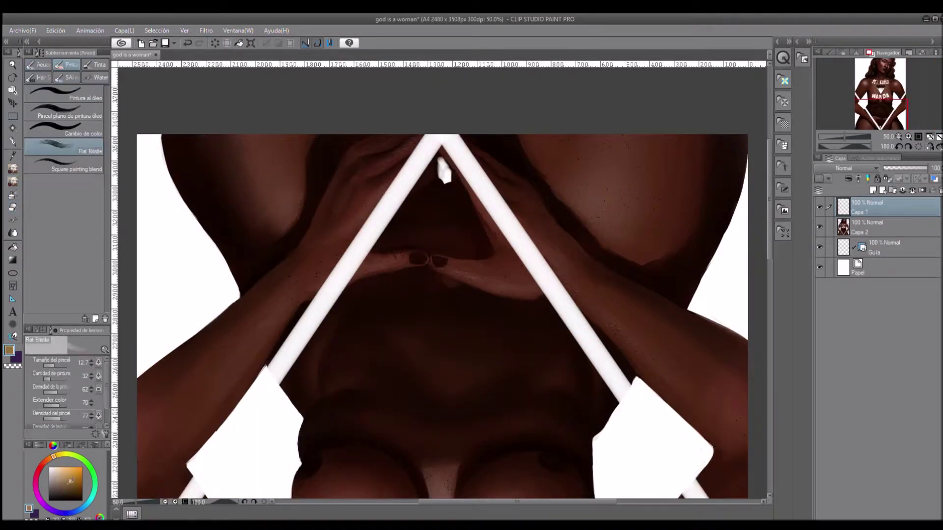
mouse_move(440, 160)
mouse_down()
mouse_move(444, 173)
mouse_move(432, 197)
mouse_up()
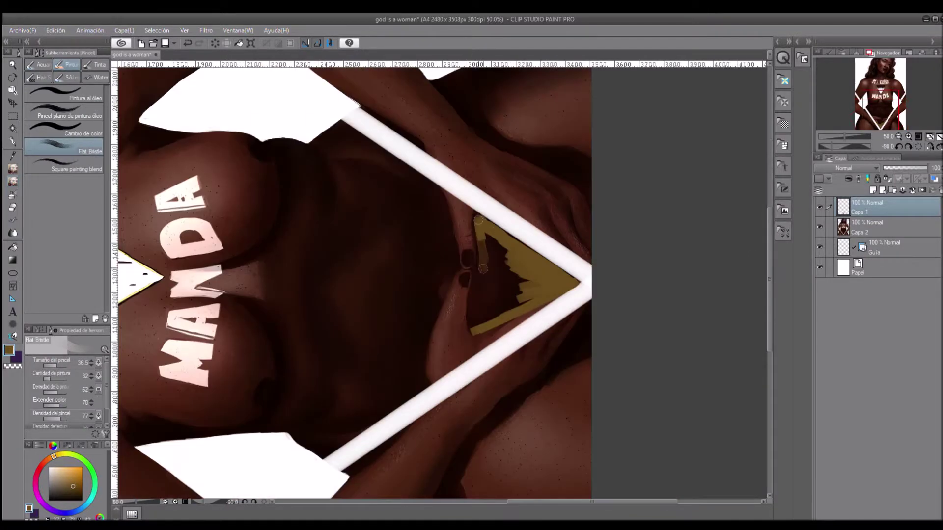
mouse_move(483, 268)
mouse_down()
mouse_move(481, 313)
mouse_move(523, 294)
mouse_up()
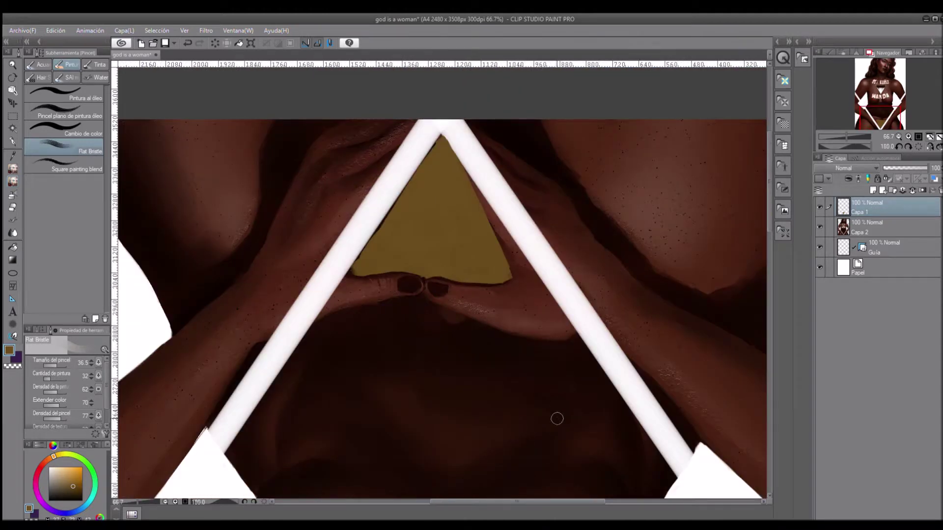
Select the olive triangle and shade it with an orange centre band and a lighter side, using the Flat Bristle brush at size 15.7.
click(62, 474)
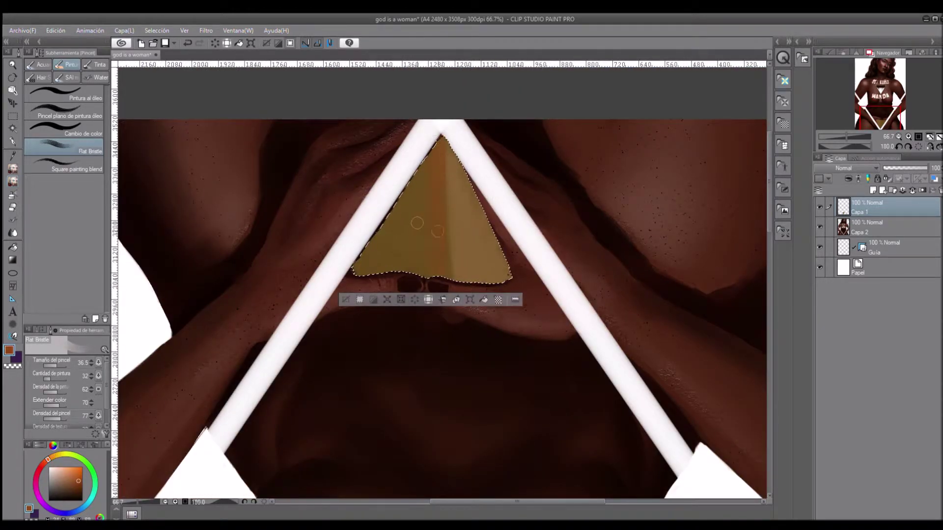
alt+click(426, 177)
click(55, 364)
alt+click(454, 224)
key(ctrl+@)
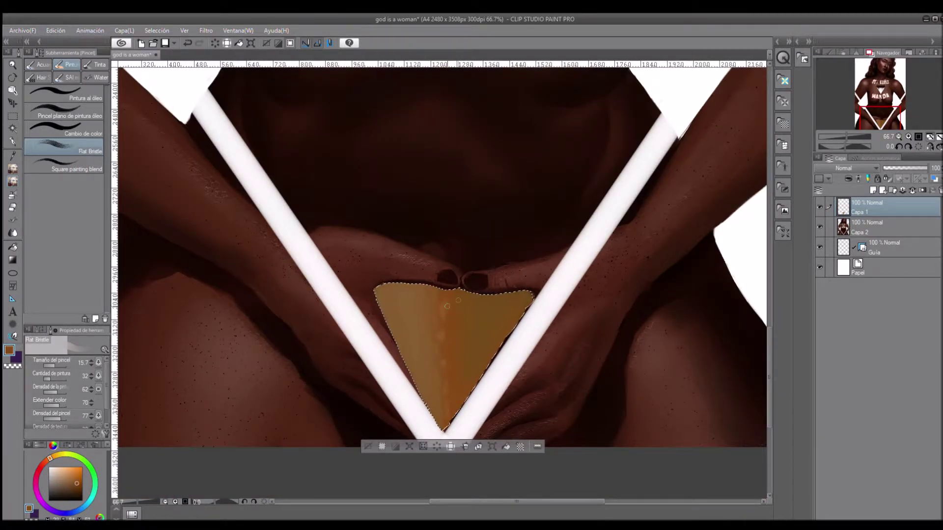
click(903, 142)
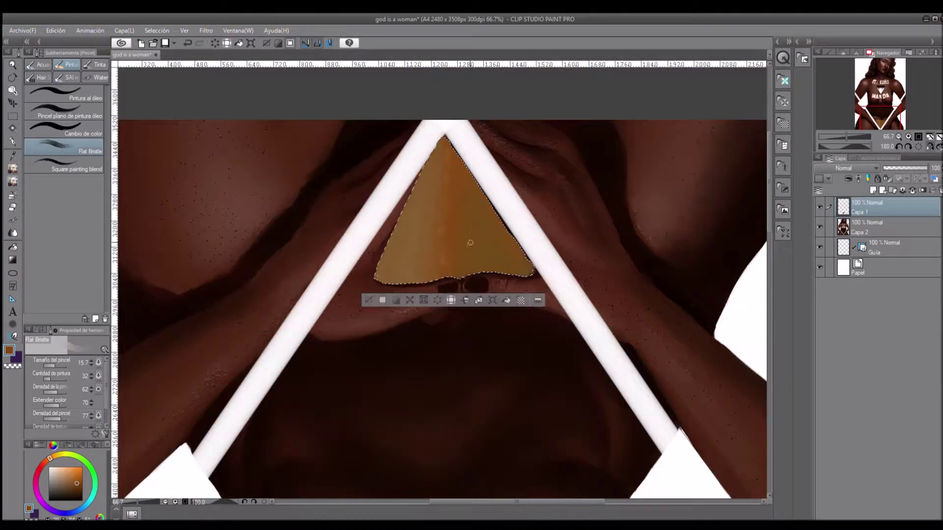
Add a Multiplicación layer and paint brown textured shading over the triangle with larger Flat Bristle strokes.
key(ctrl+shift+n)
click(52, 366)
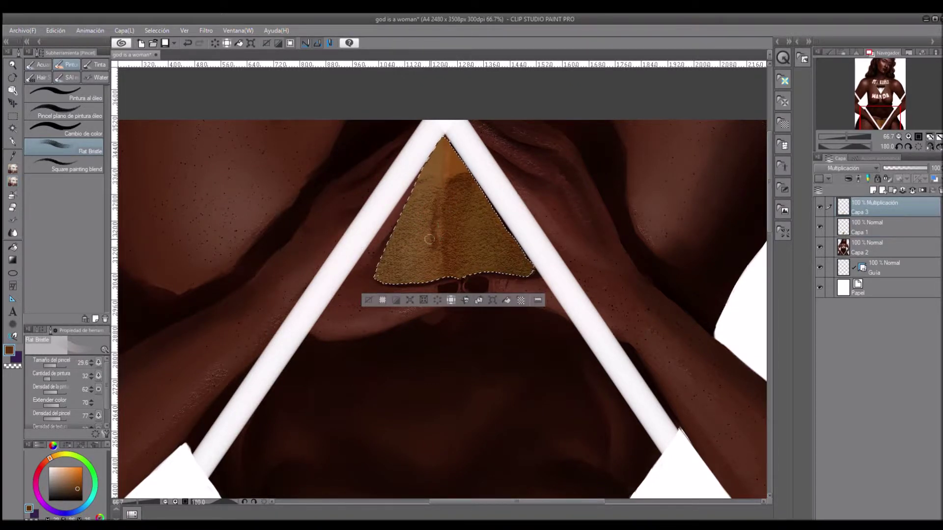
mouse_move(434, 142)
mouse_down()
mouse_move(441, 181)
mouse_move(413, 216)
mouse_move(432, 182)
mouse_move(419, 253)
mouse_up()
key(h)
key(bracketleft)
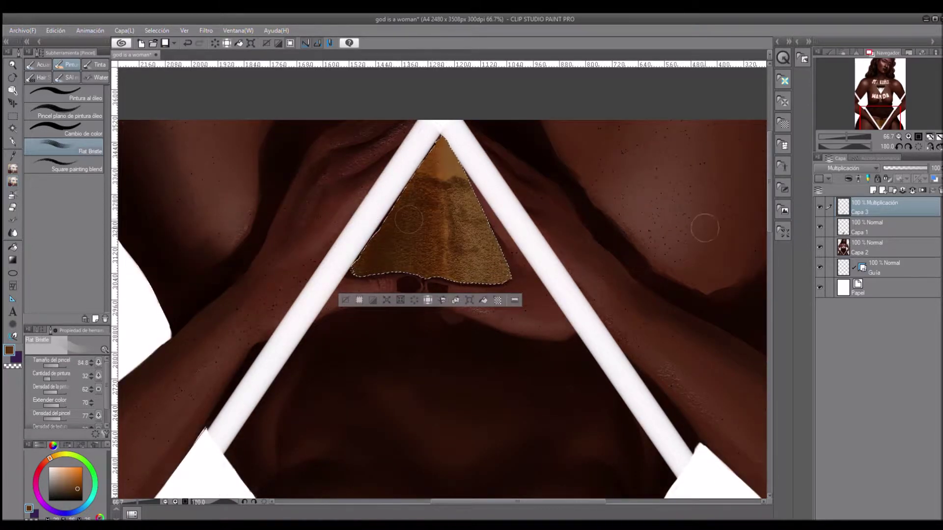
mouse_move(437, 140)
mouse_down()
mouse_move(355, 272)
mouse_move(479, 204)
mouse_move(466, 179)
mouse_up()
drag(454, 280, 359, 278)
key(v)
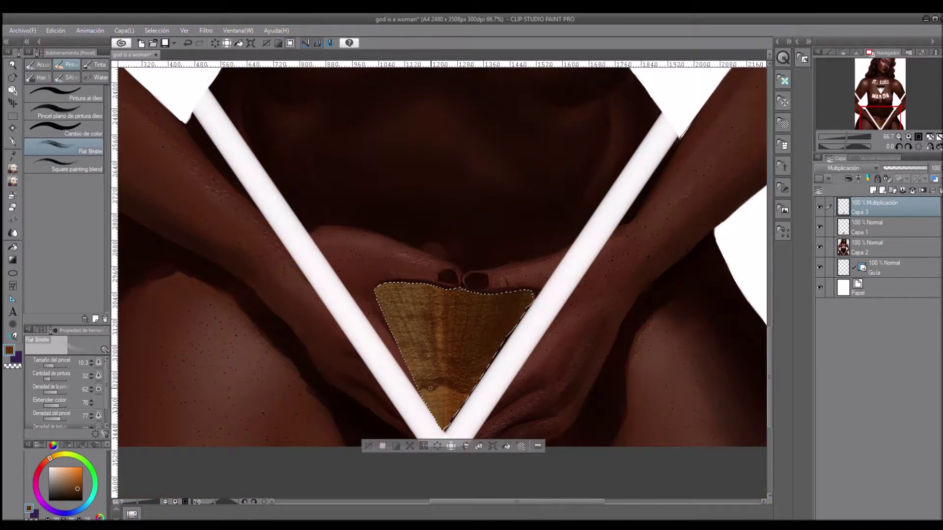
Darken the triangle's centre line and outer edges on the Multiplicación layer with brown Flat Bristle strokes.
mouse_move(441, 291)
mouse_down()
mouse_move(441, 348)
mouse_move(452, 343)
mouse_up()
drag(530, 295, 444, 428)
drag(393, 334, 444, 428)
drag(402, 285, 486, 289)
drag(393, 324, 444, 427)
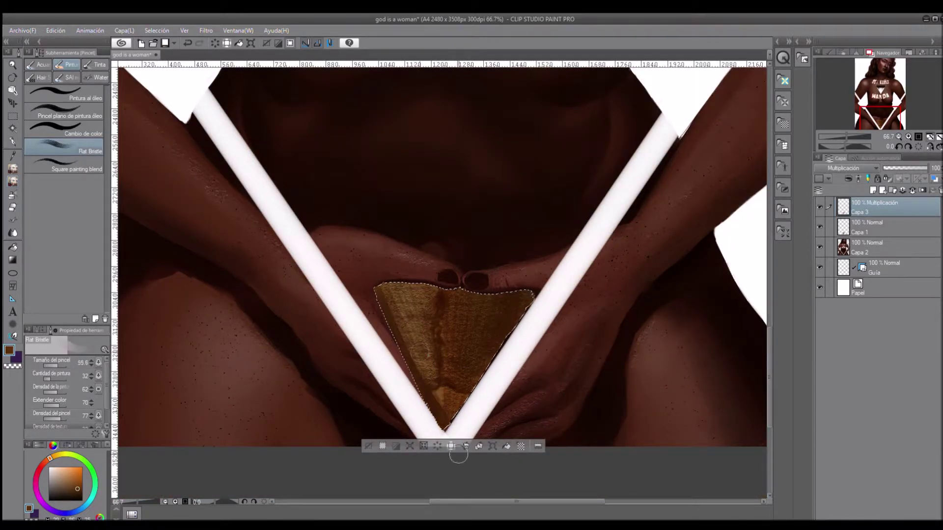
Paint dark brown cracks in the triangle on a second Multiplicación layer at size 12.7, and merge the shading layers into the base.
key(ctrl+shift+n)
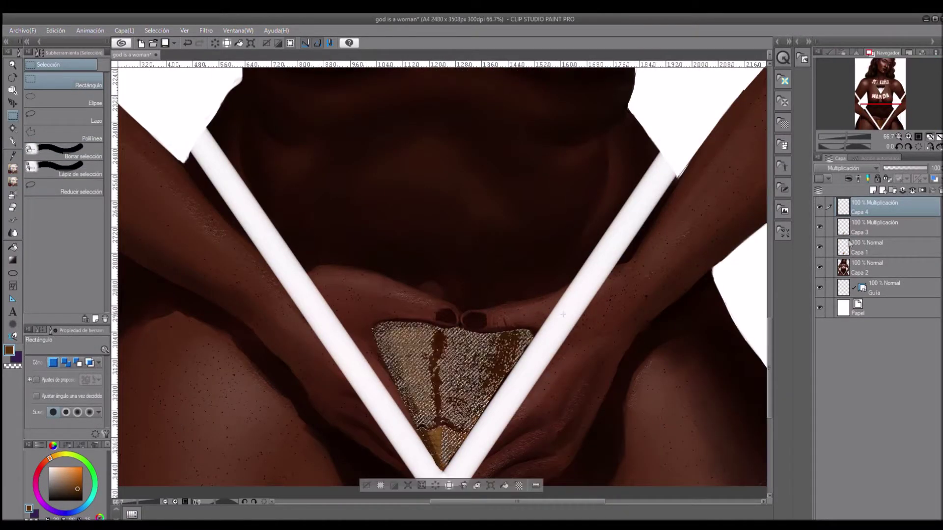
key(b)
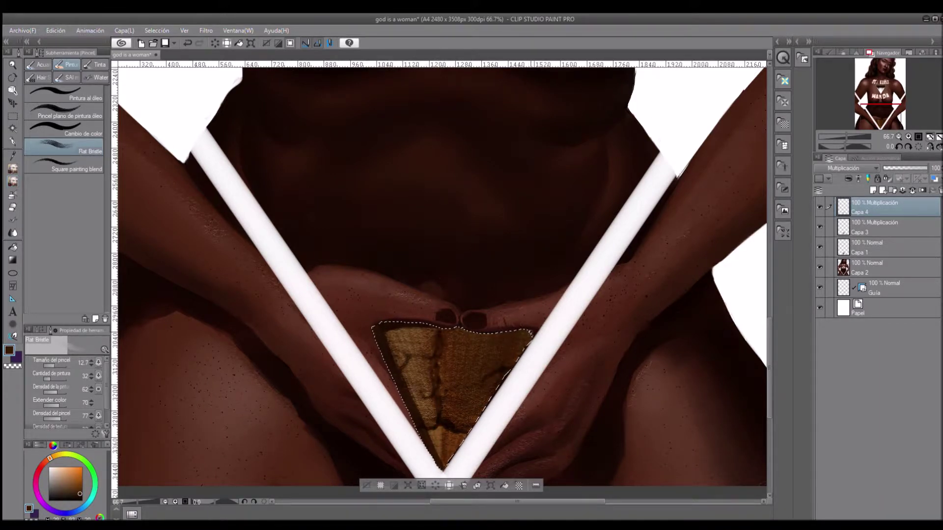
key(ctrl+shift+r)
key(b)
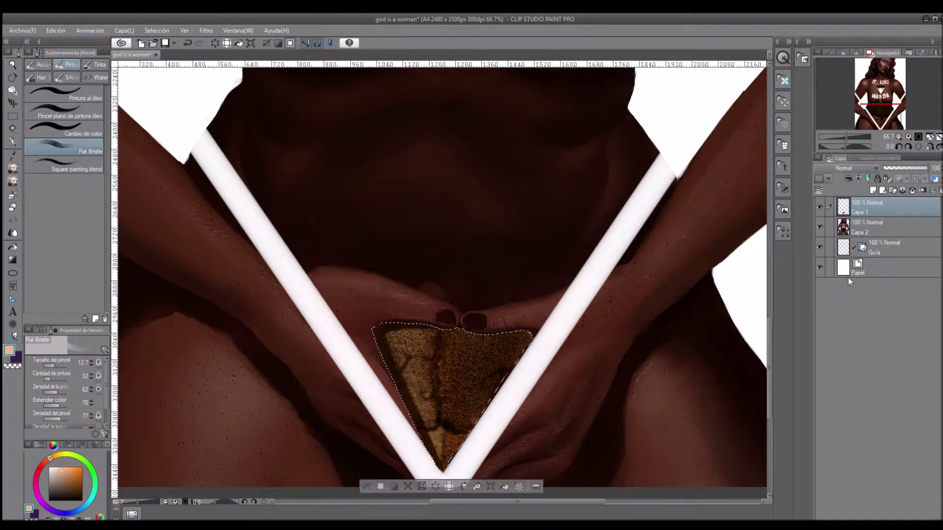
Add a new layer and draw fine black cracks over the selected triangle with the Grease Pencil at size 15.7.
key(ctrl+shift+n)
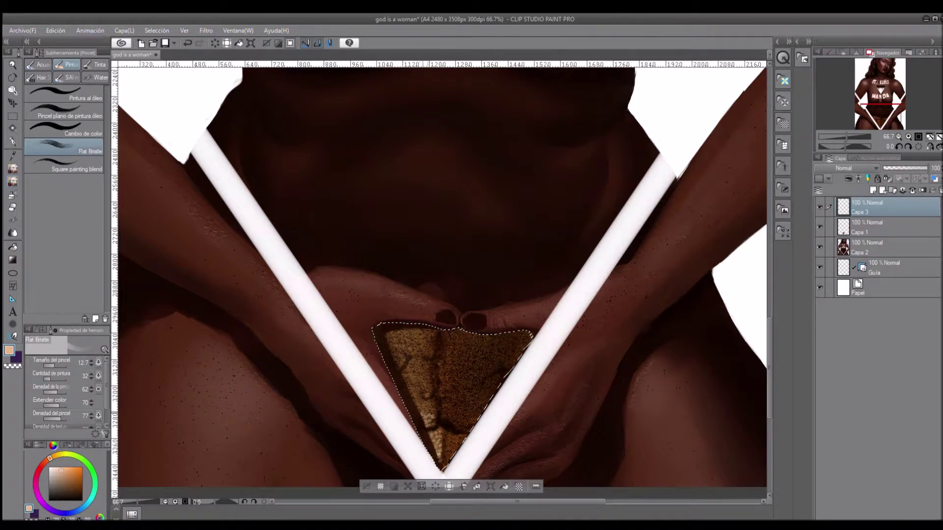
key(h)
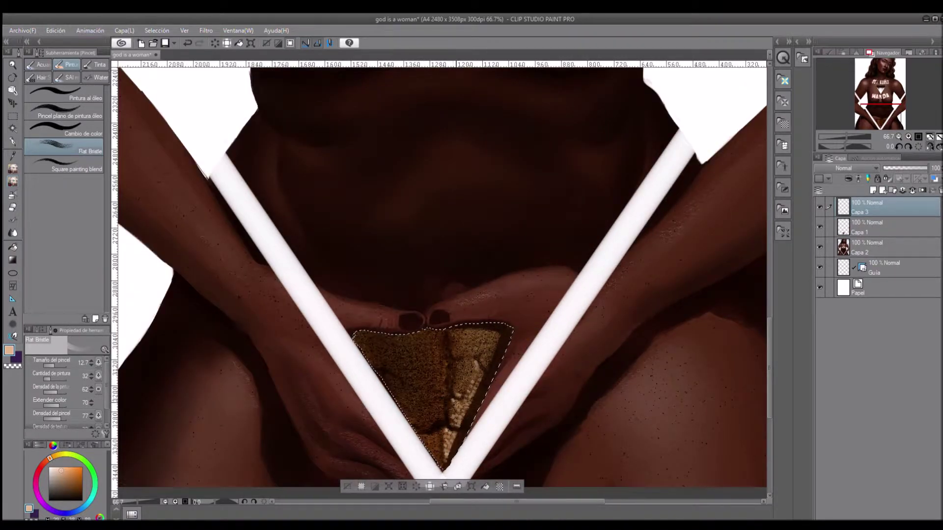
key(h)
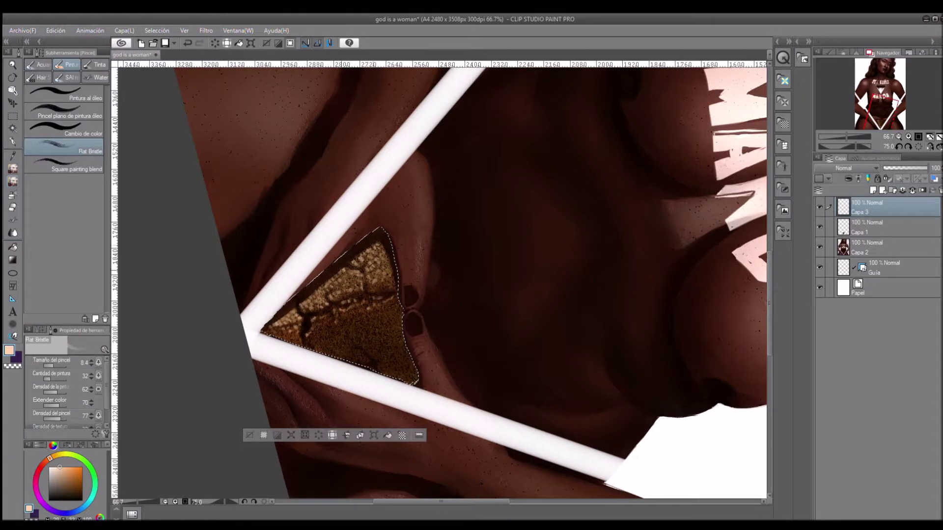
key(p)
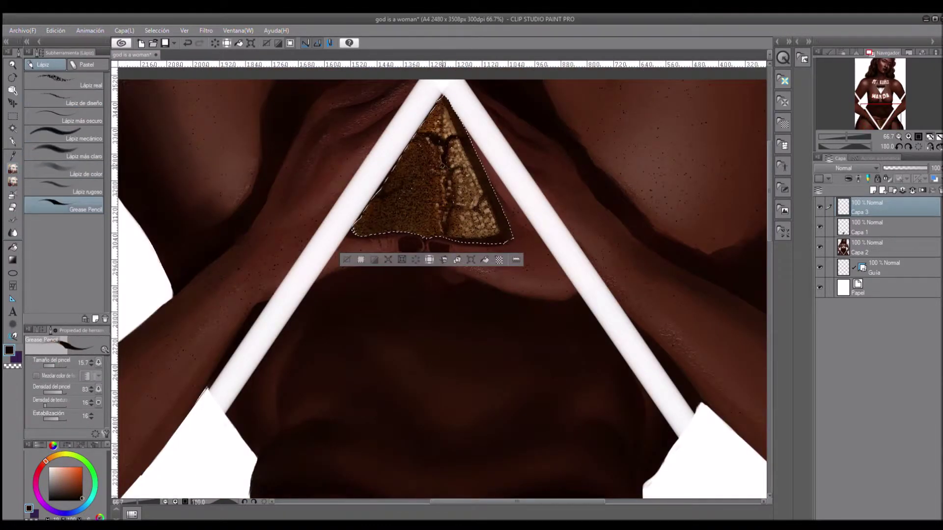
mouse_move(452, 205)
mouse_down()
mouse_move(373, 206)
mouse_move(368, 216)
mouse_move(394, 197)
mouse_move(395, 230)
mouse_up()
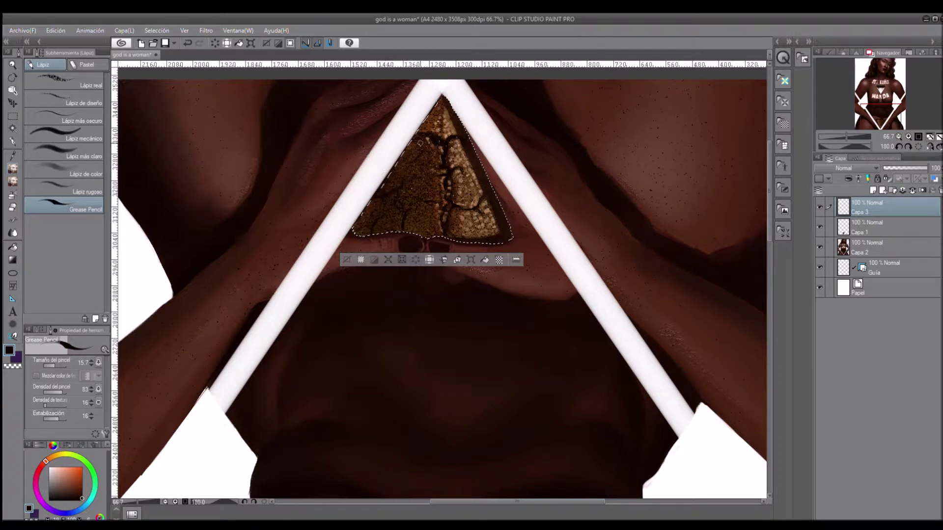
drag(464, 160, 469, 182)
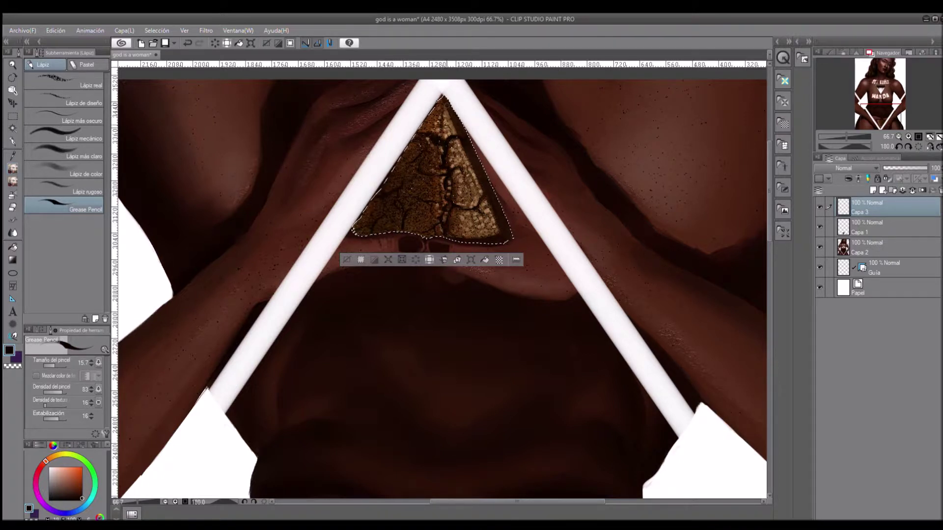
key(h)
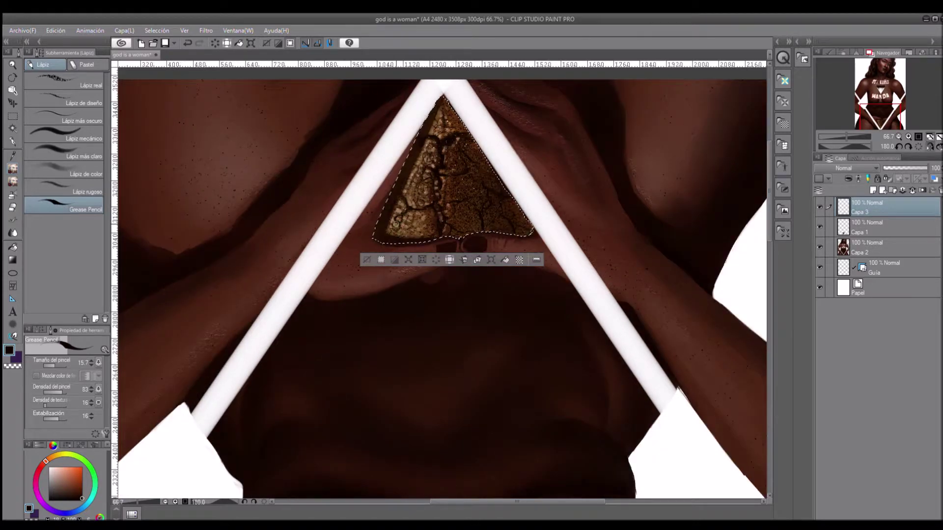
key(ctrl+0)
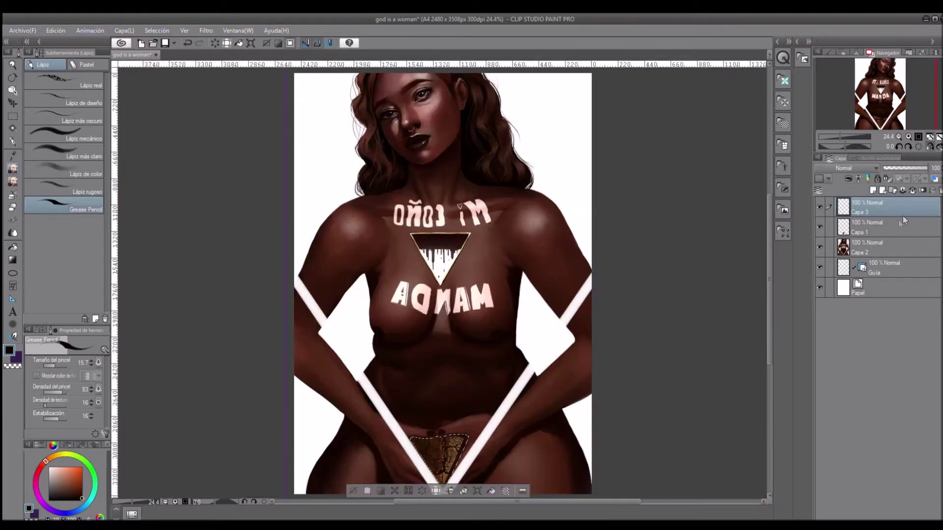
Darken the triangle on a new Multiplicación layer with the Flat Bristle brush at size 104.7, remove the selection, and merge the crack and shading layers down.
key(ctrl+shift+n)
key(m)
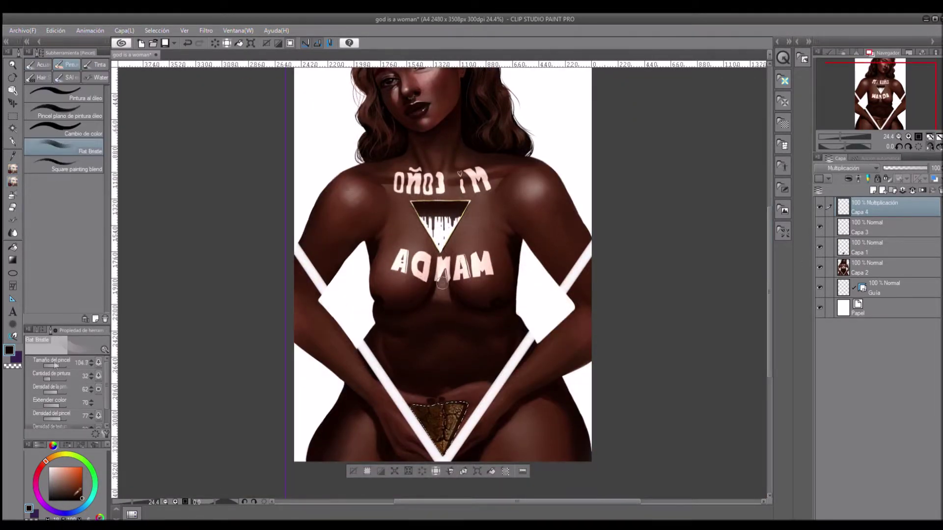
key(ctrl+d)
click(851, 168)
click(879, 202)
key(ctrl+z)
key(ctrl+z)
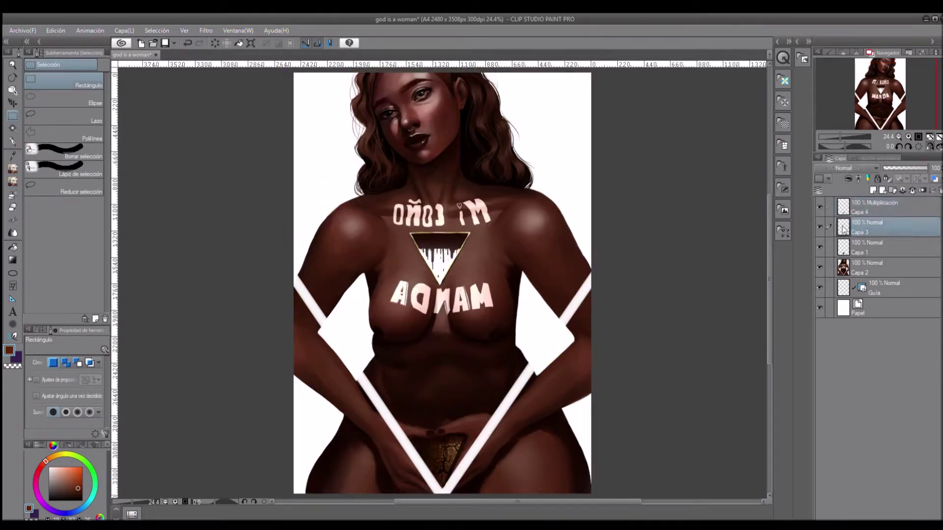
click(919, 144)
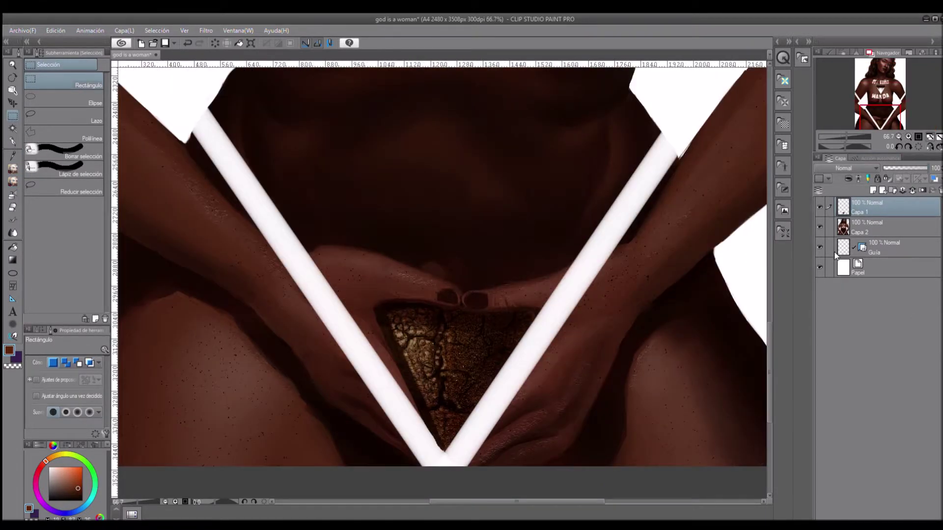
Add a new layer above the triangle and strengthen its details with black Grease Pencil strokes at size 15.7.
drag(845, 147, 866, 146)
key(p)
key(ctrl+shift+n)
mouse_move(370, 149)
mouse_down()
mouse_move(432, 211)
mouse_move(359, 263)
mouse_up()
click(918, 146)
click(929, 136)
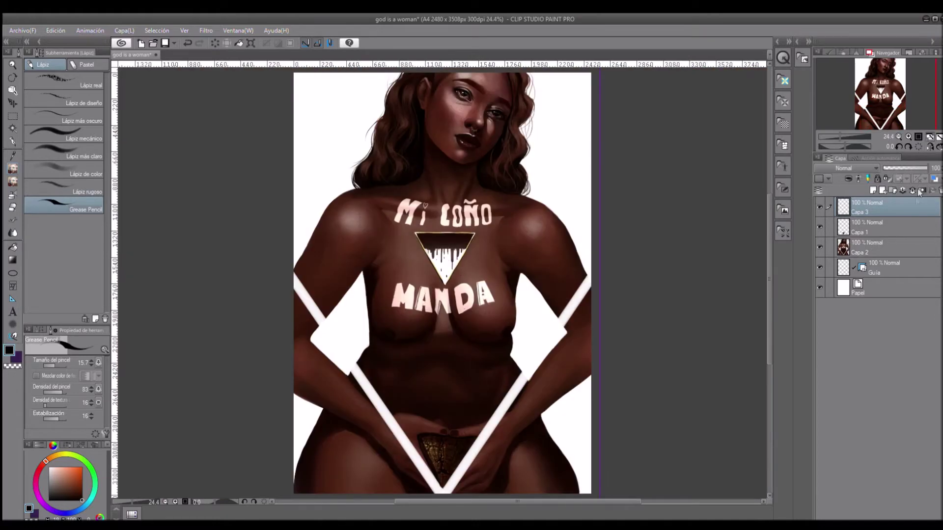
click(921, 191)
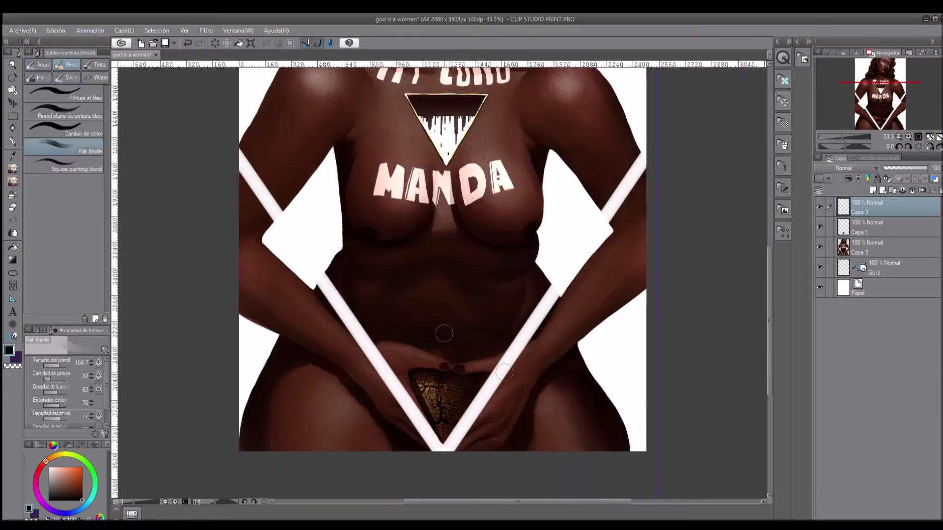
Paint a five-petal magenta flower with pale petal highlights over the triangle using the Flat Bristle brush.
mouse_move(461, 373)
mouse_down()
mouse_move(436, 368)
mouse_move(483, 366)
mouse_move(485, 384)
mouse_move(445, 417)
mouse_move(452, 370)
mouse_move(445, 414)
mouse_move(440, 374)
mouse_move(410, 379)
mouse_move(430, 380)
mouse_move(450, 360)
mouse_move(464, 387)
mouse_move(481, 381)
mouse_move(482, 368)
mouse_move(458, 402)
mouse_move(469, 415)
mouse_move(430, 398)
mouse_move(437, 404)
mouse_move(428, 383)
mouse_move(441, 352)
mouse_move(449, 382)
mouse_move(431, 412)
mouse_up()
alt+click(423, 425)
drag(474, 386, 480, 389)
alt+click(437, 368)
mouse_move(434, 365)
mouse_down()
mouse_move(450, 375)
mouse_move(451, 407)
mouse_up()
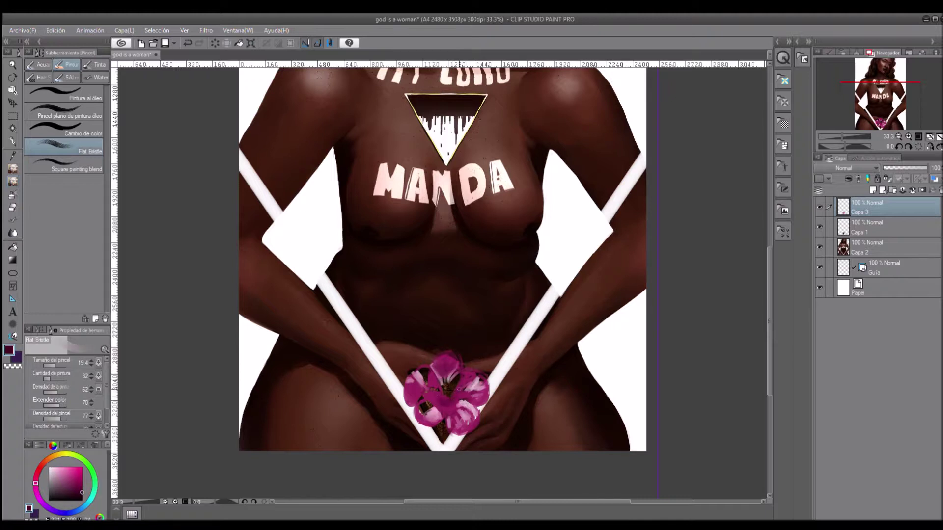
Fill the gaps between the petals with sampled magentas and paint a bright pink-red flower centre with Flat Bristle at size 19.4.
mouse_move(428, 369)
mouse_down()
mouse_move(418, 403)
mouse_move(408, 406)
mouse_move(430, 425)
mouse_move(442, 408)
mouse_up()
alt+click(444, 413)
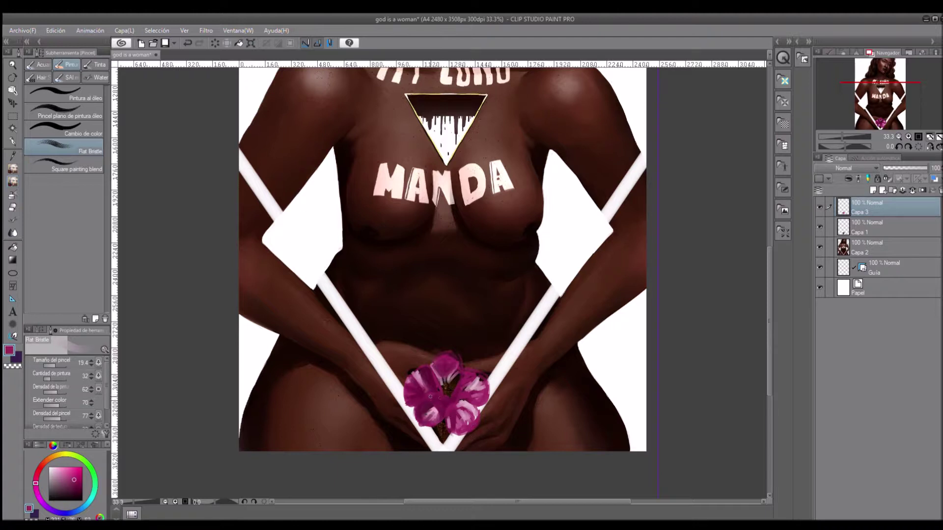
alt+click(425, 403)
alt+click(464, 397)
alt+click(467, 393)
drag(459, 378, 444, 397)
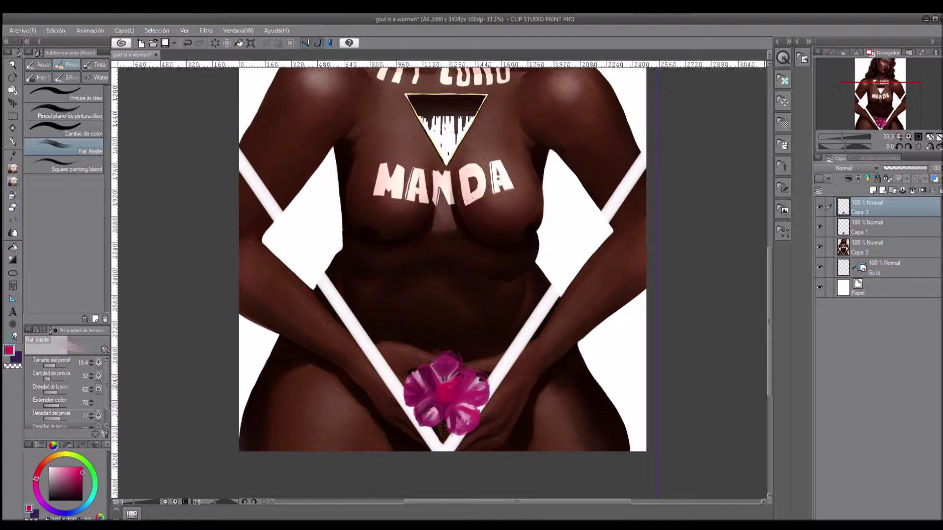
drag(422, 373, 432, 385)
alt+click(444, 397)
Darken the flower's throat and dot orange-yellow stamens at its centre with the Grease Pencil at size 15.7.
key(p)
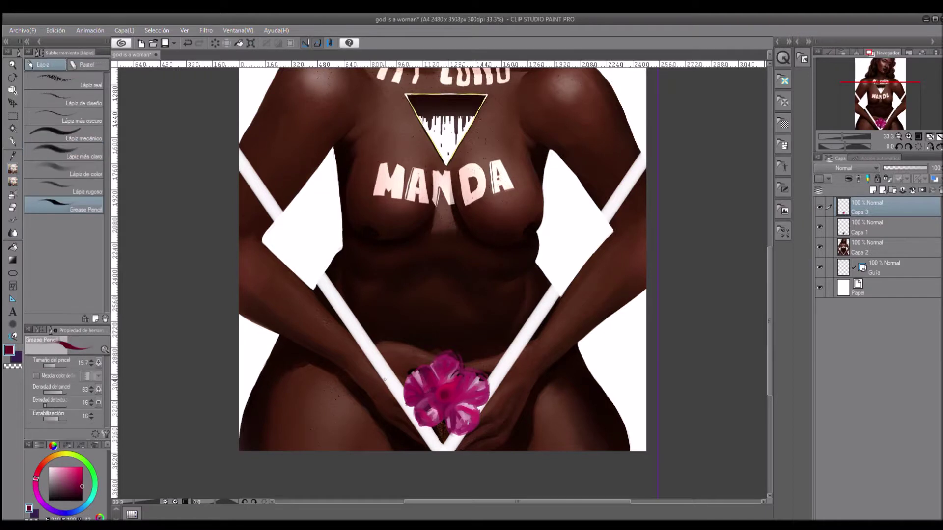
click(445, 394)
key(b)
click(443, 396)
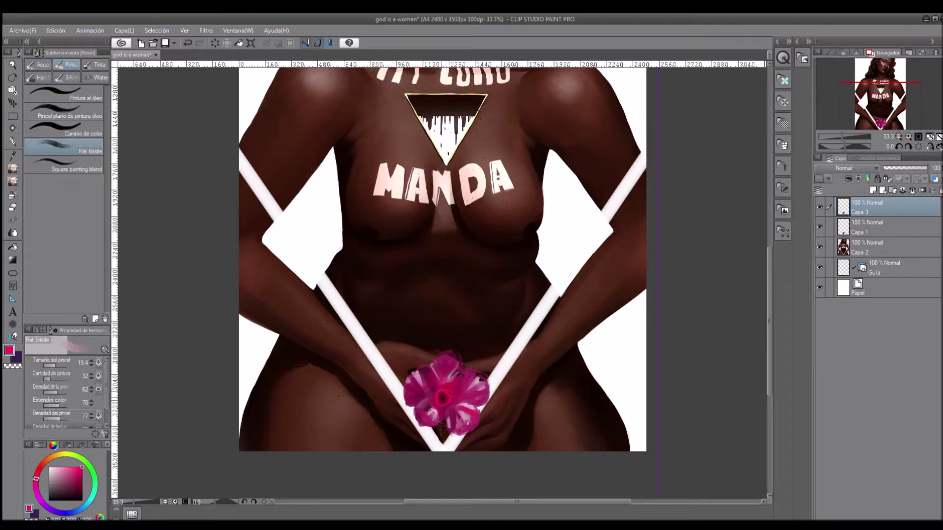
alt+click(431, 398)
key(p)
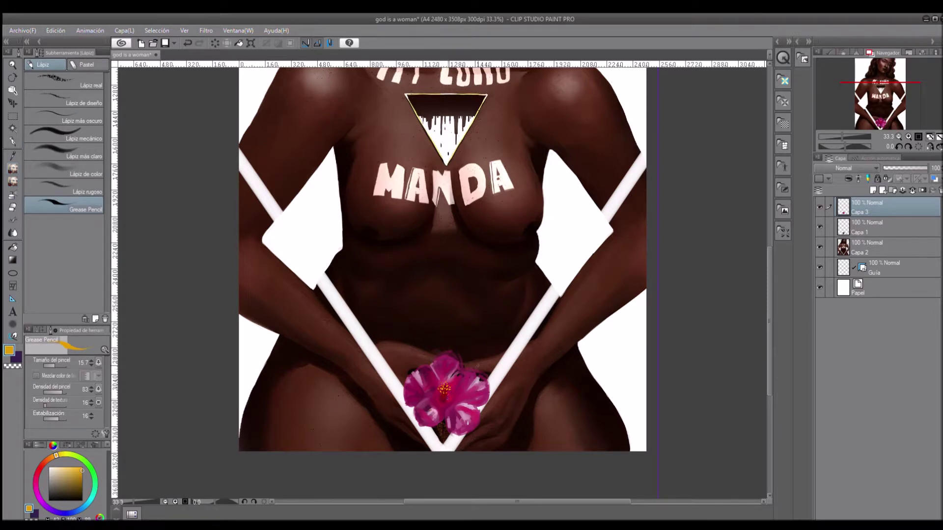
alt+click(440, 402)
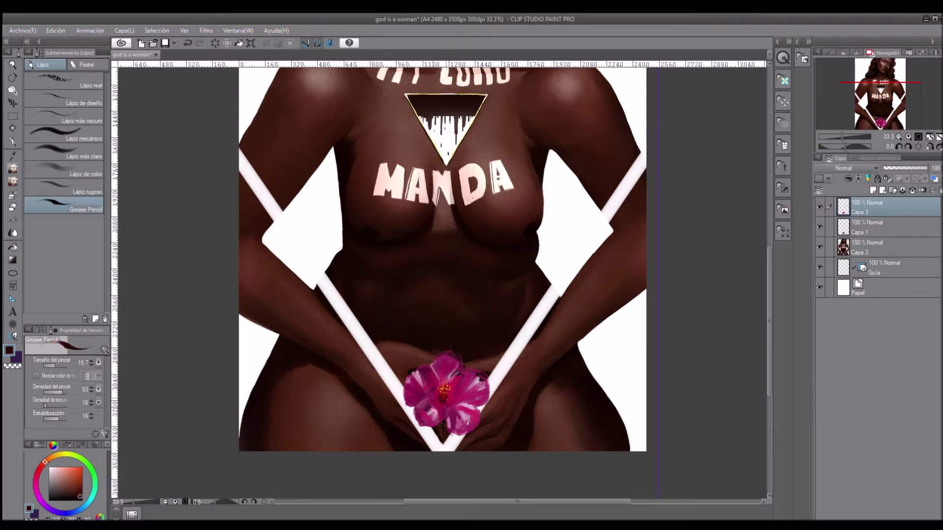
Deepen the shadow around the stamens and add white Grease Pencil highlights to the petals and their edges.
key(b)
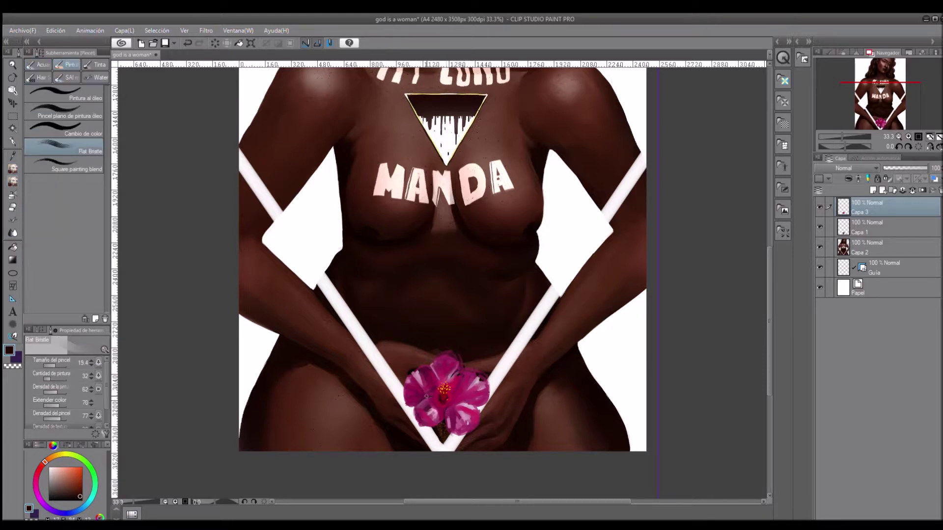
alt+click(489, 389)
key(p)
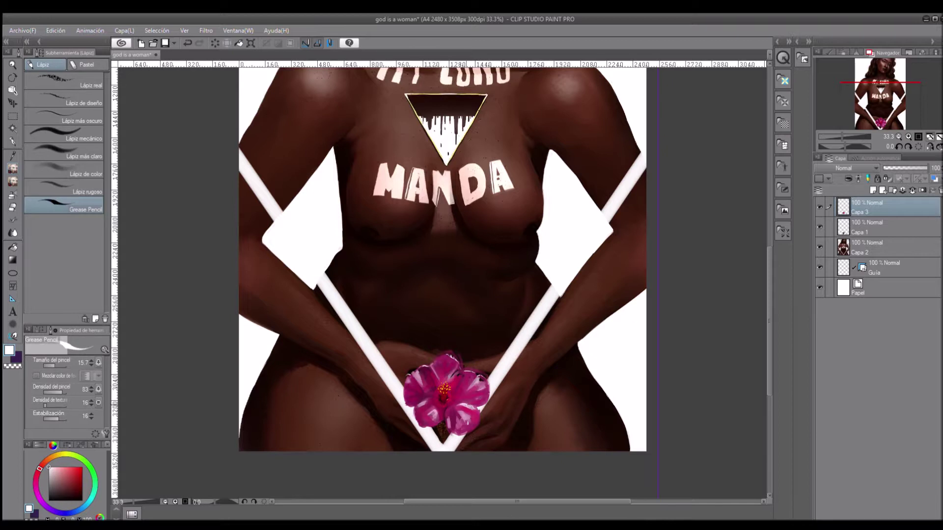
alt+click(462, 417)
alt+click(461, 417)
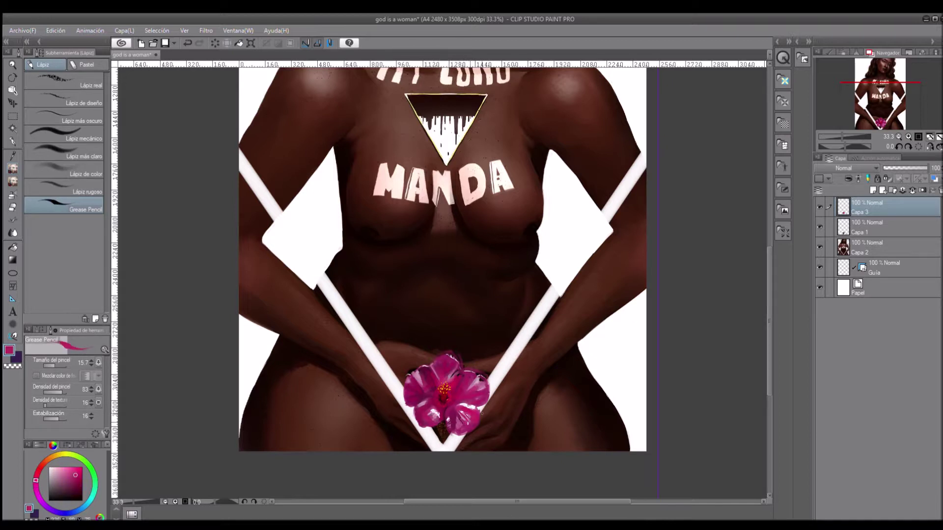
alt+click(481, 414)
alt+click(481, 415)
alt+click(435, 418)
alt+click(428, 407)
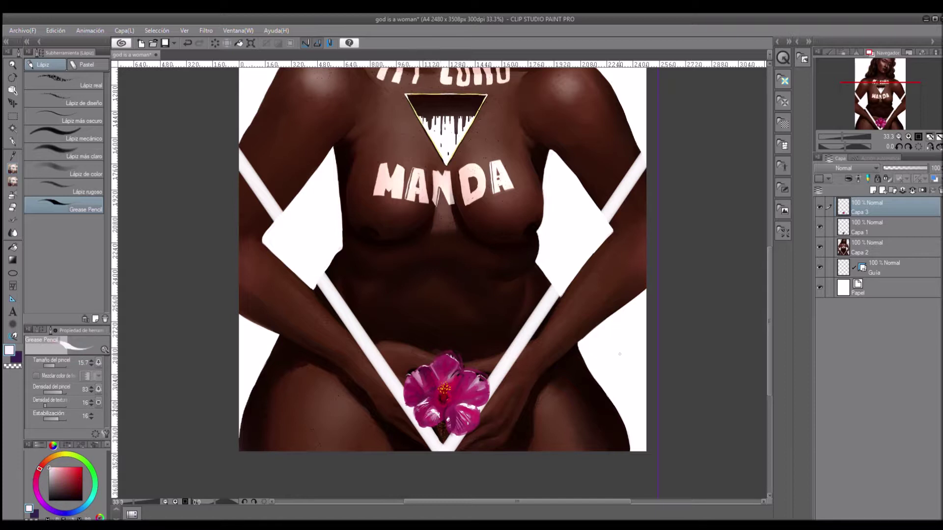
Blend sampled pinks into the petals and draw bright red stigma tips above the stamens with the Grease Pencil.
click(13, 181)
alt+click(457, 375)
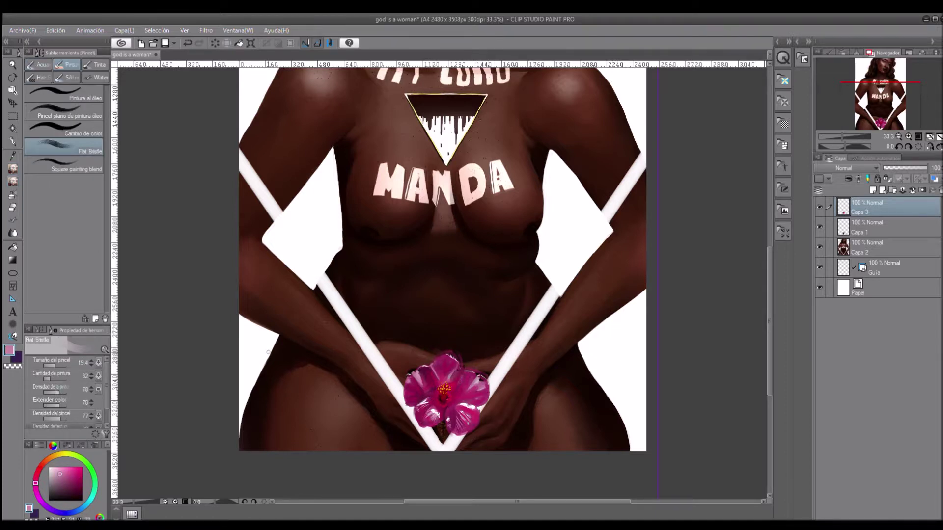
key(p)
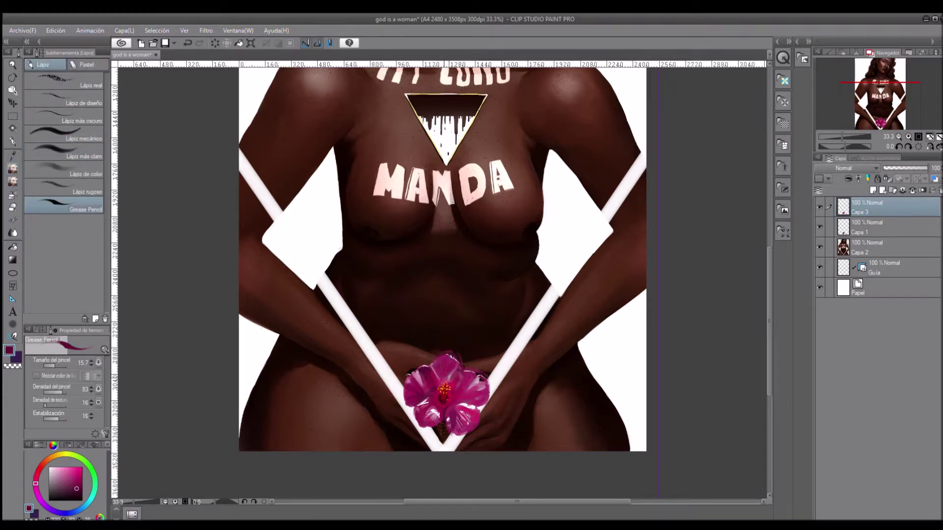
click(81, 467)
click(38, 473)
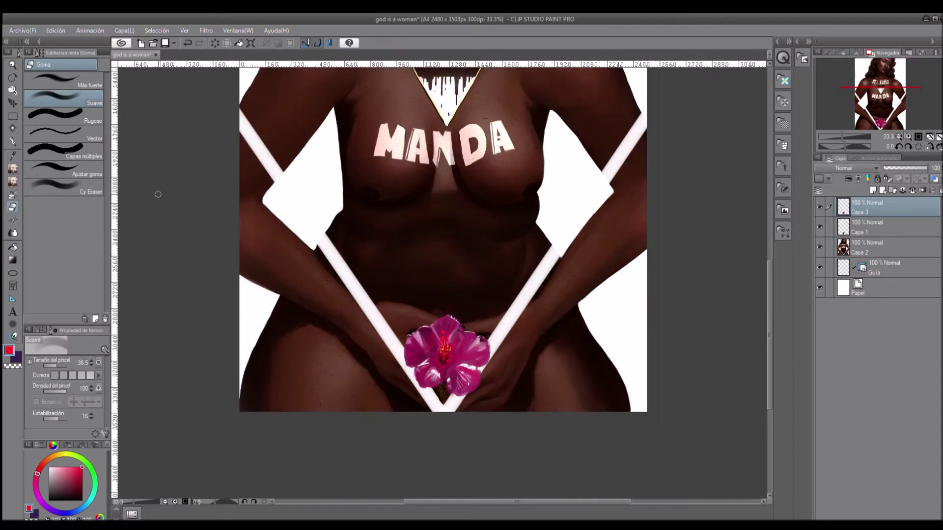
key(m)
drag(432, 360, 420, 394)
key(ctrl+d)
key(b)
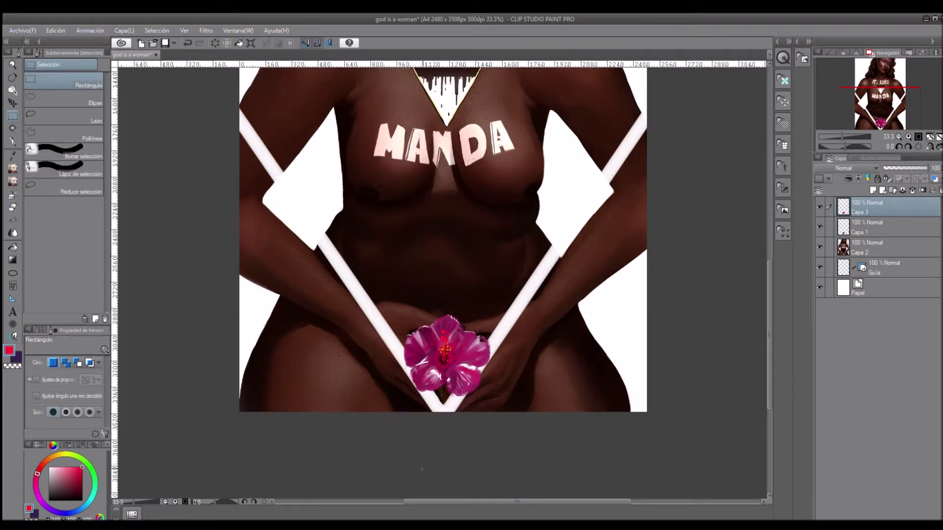
Refine the lower petals with dark purple veins and folds, using the Grease Pencil and Flat Bristle brush.
alt+click(483, 341)
key(p)
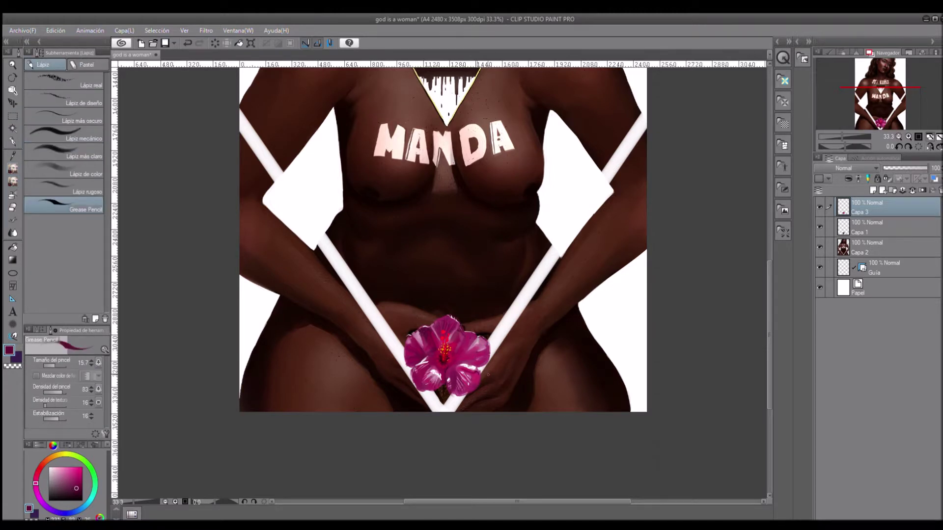
alt+click(495, 342)
alt+click(435, 370)
click(76, 489)
key(h)
key(h)
key(b)
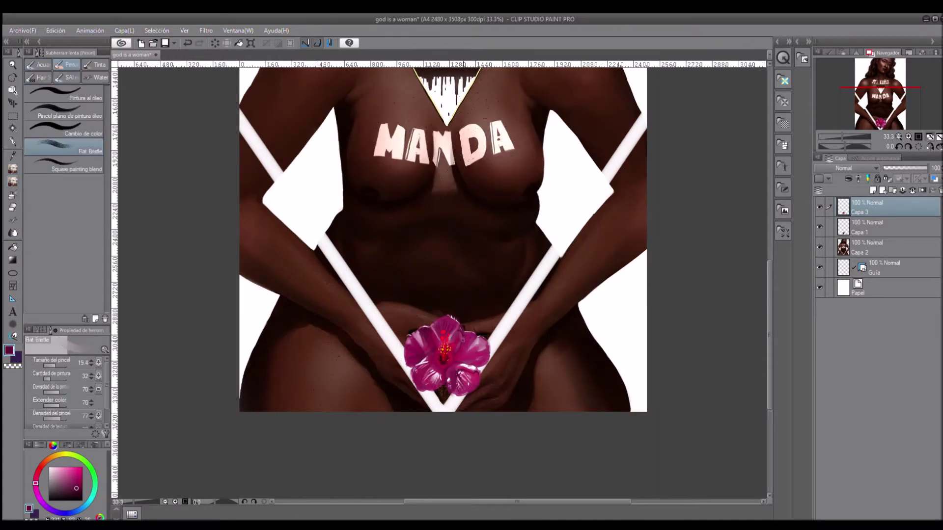
key(p)
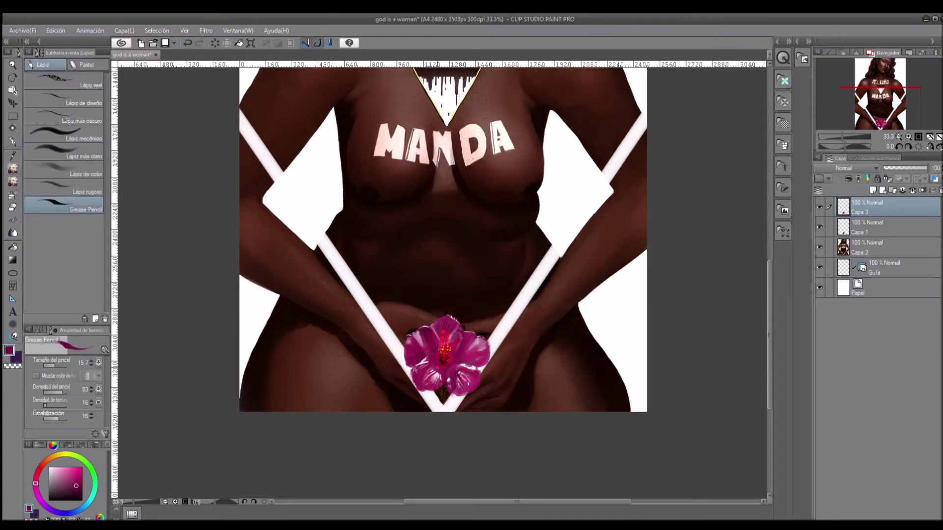
Add black accents around the flower, and bright pink veins and white highlights on its petals with the Grease Pencil at size 15.7.
click(81, 497)
scroll(714, 284, up, 1)
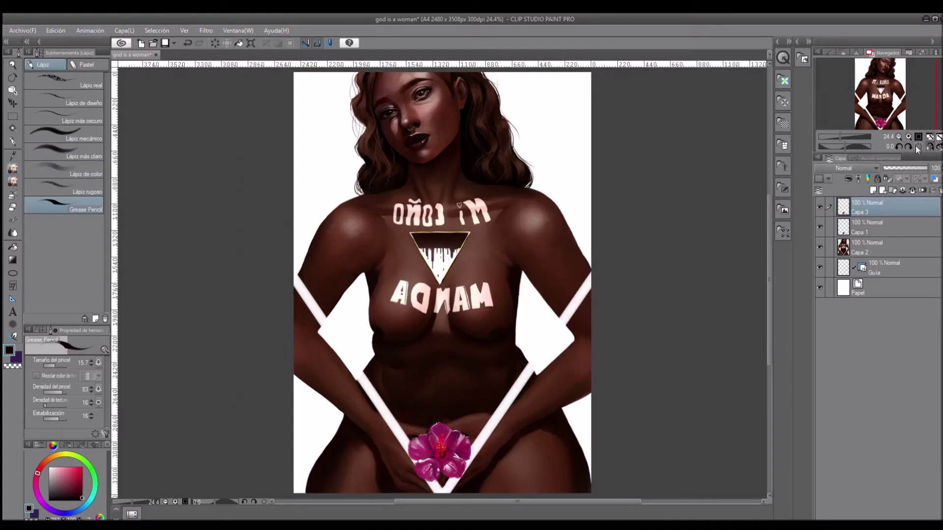
scroll(715, 284, down, 2)
alt+click(465, 416)
key(b)
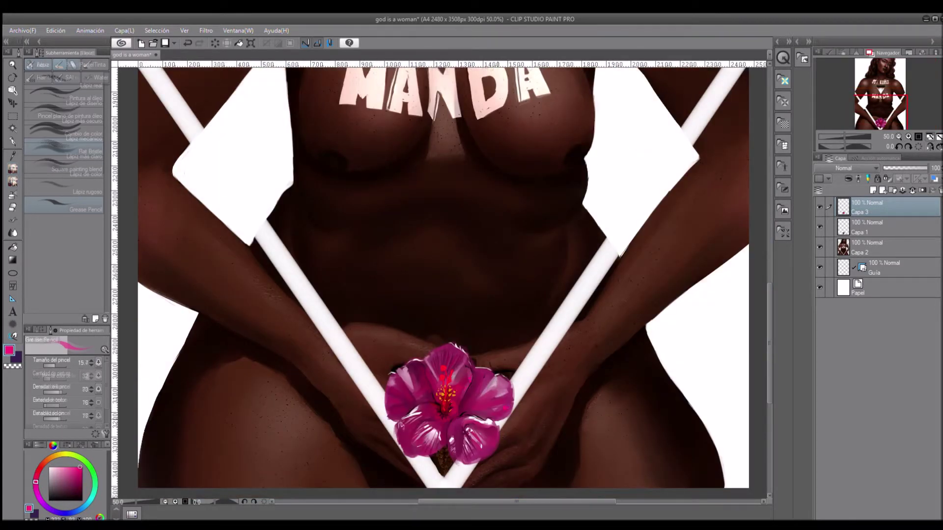
alt+click(470, 411)
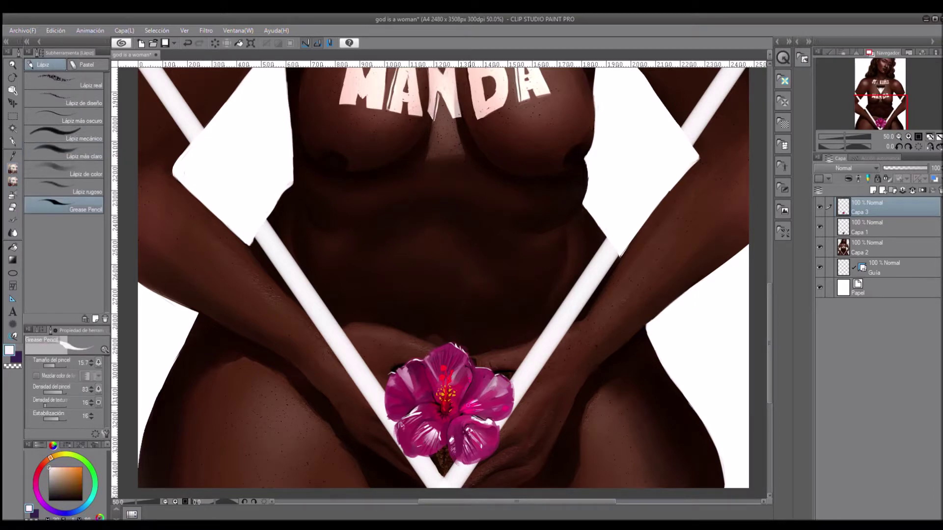
key(h)
key(h)
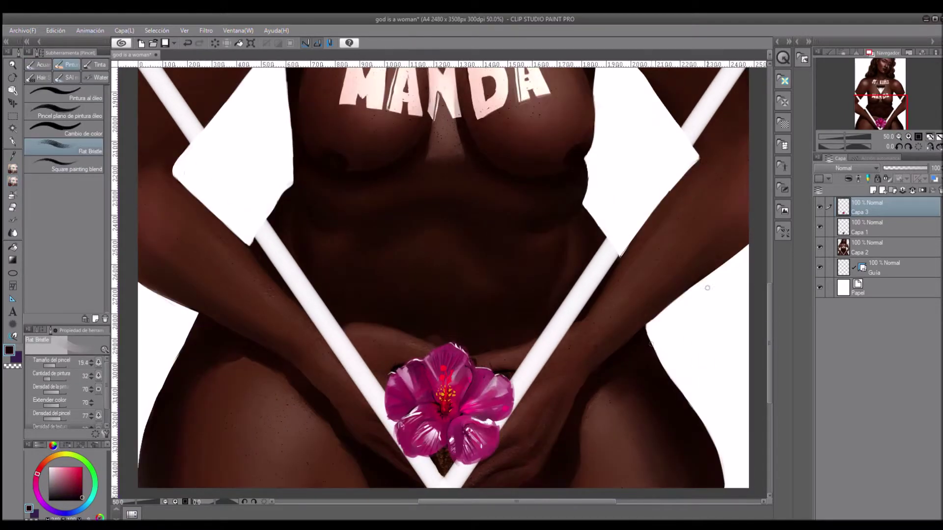
Repaint the flower's right petal with sampled magentas and pinks, using the Grease Pencil at size 15.7.
key(p)
alt+click(490, 384)
alt+click(484, 378)
alt+click(485, 377)
alt+click(484, 395)
alt+click(486, 393)
alt+click(491, 405)
drag(487, 409, 508, 395)
alt+click(501, 399)
alt+click(496, 391)
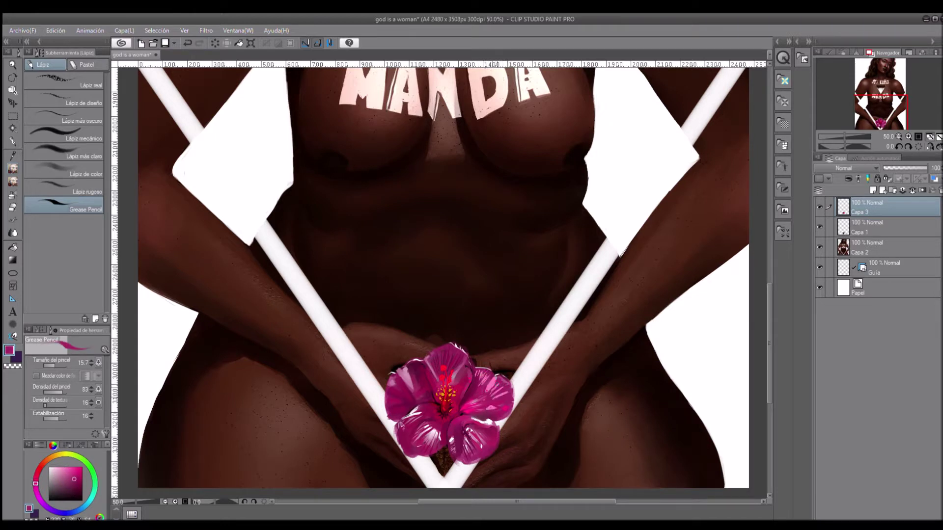
alt+click(496, 388)
Refine the petal edges with sampled white, pink and dark magenta, alternating Grease Pencil and Flat Bristle.
key(b)
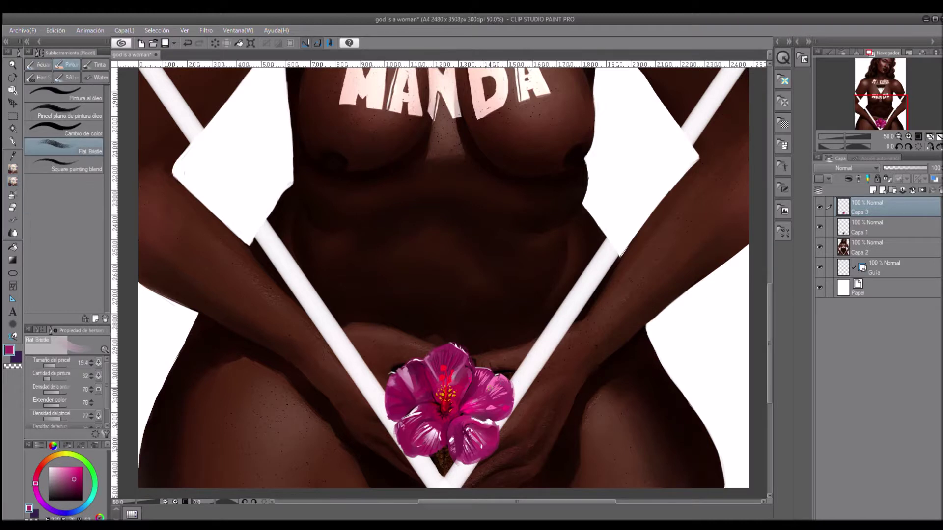
key(p)
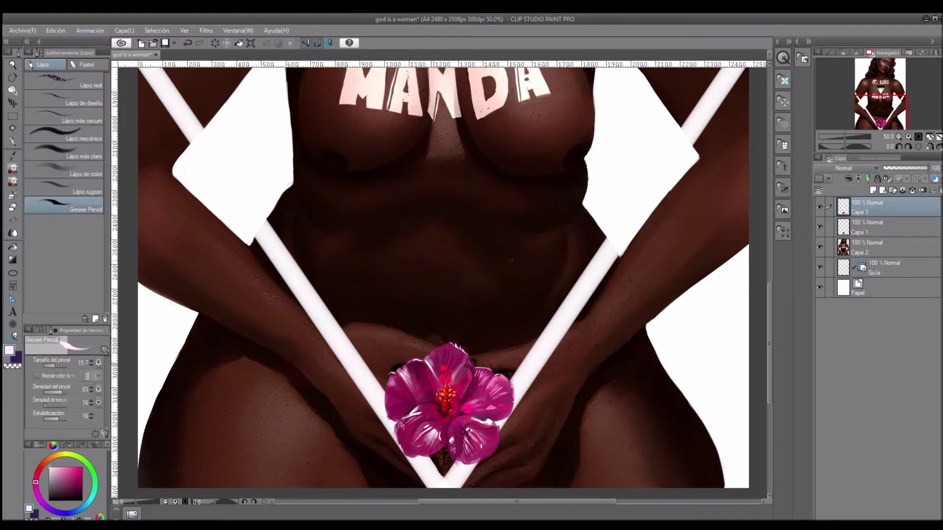
alt+click(522, 387)
alt+click(500, 381)
key(e)
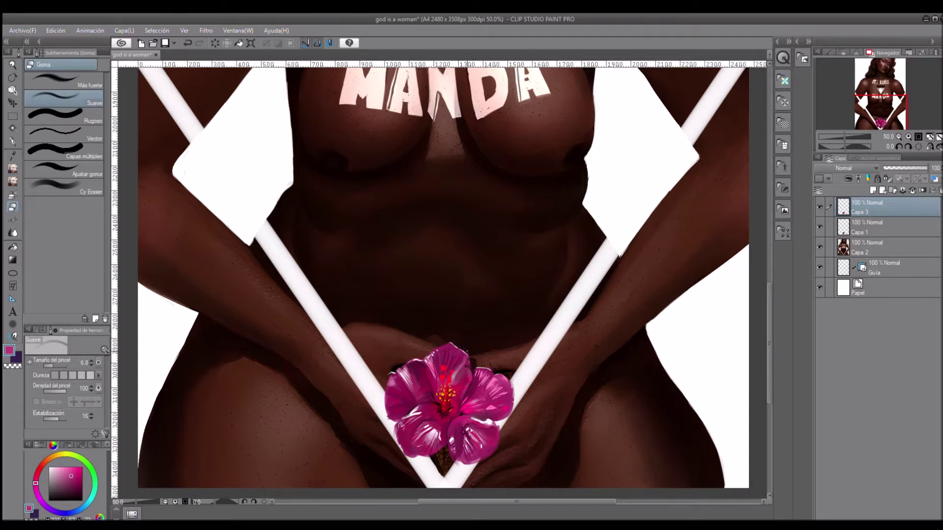
key(b)
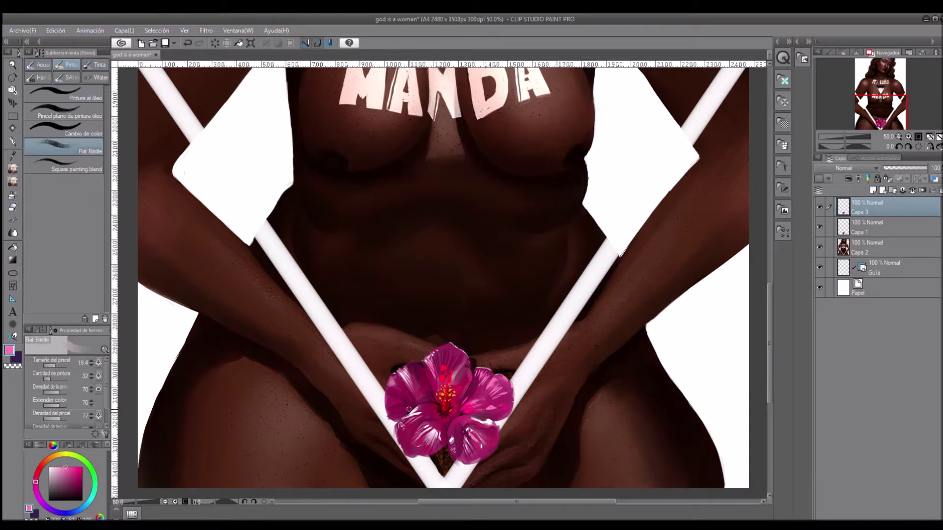
key(p)
key(p)
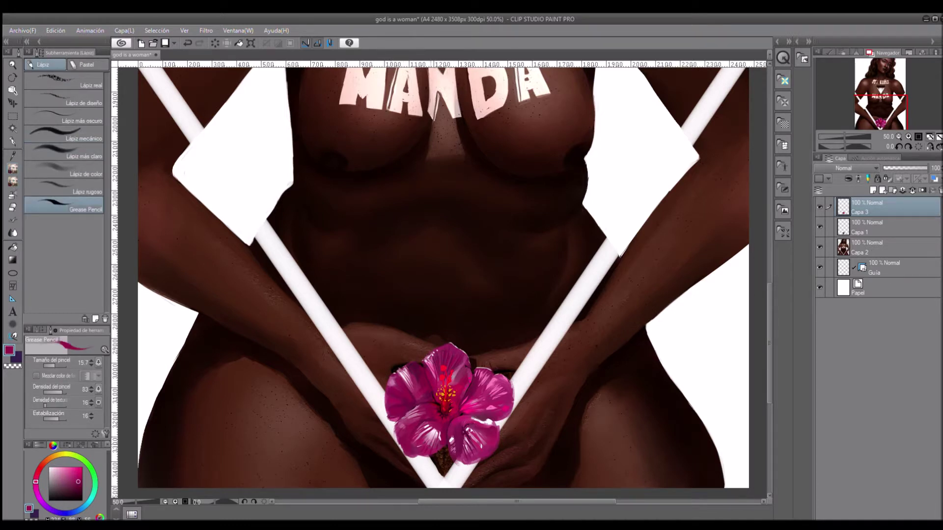
Trim the right petal's outer edge with the soft eraser and touch up the left petal with sampled magentas.
key(e)
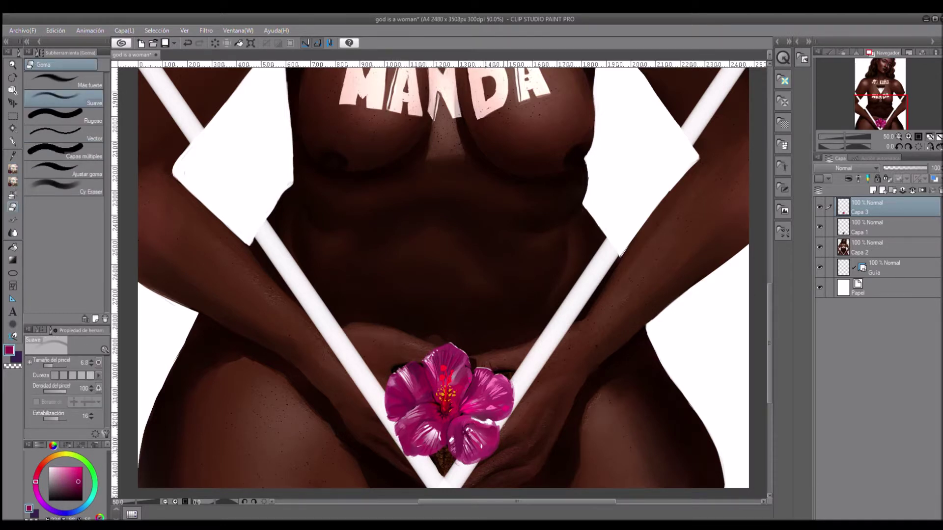
mouse_move(510, 417)
mouse_down()
mouse_move(513, 382)
mouse_move(491, 372)
mouse_move(508, 379)
mouse_up()
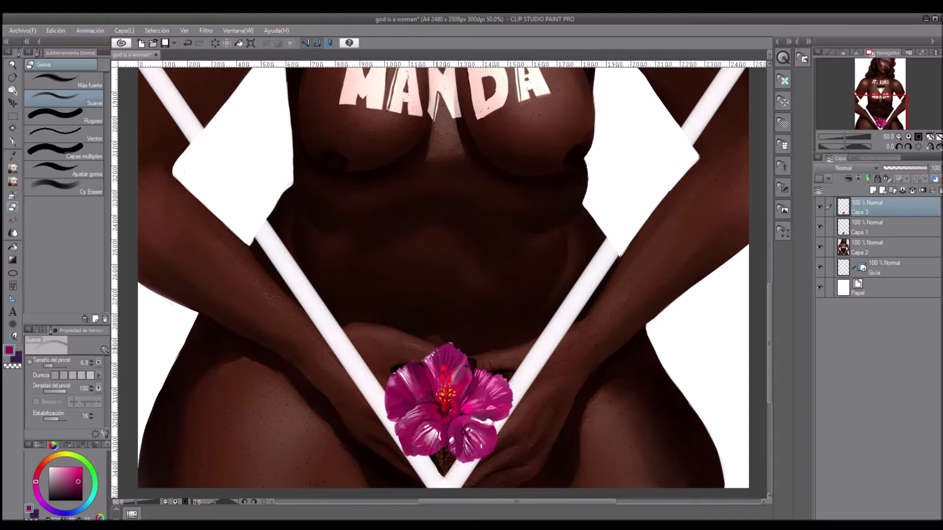
key(b)
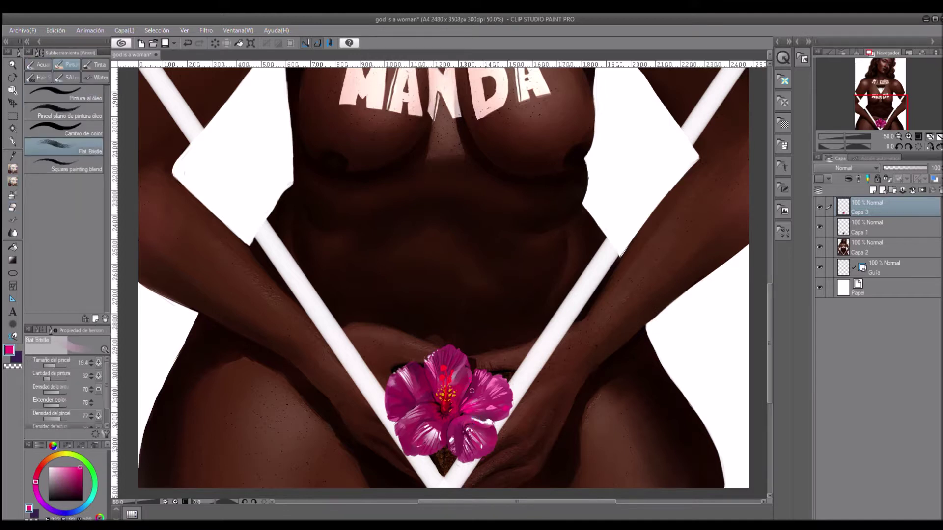
key(p)
alt+click(425, 396)
alt+click(395, 386)
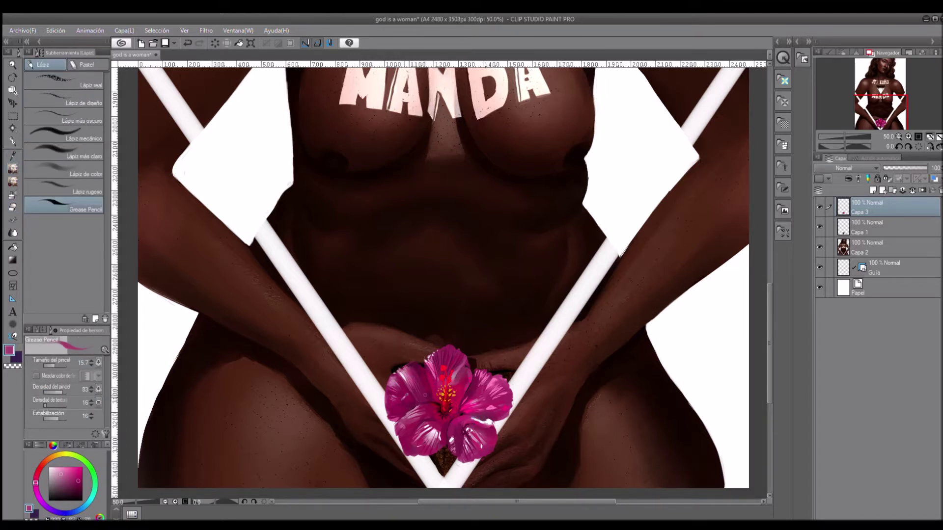
Touch up the flower's petals with sampled magenta and off-white.
alt+click(602, 372)
key(ctrl+0)
alt+click(456, 423)
alt+click(448, 418)
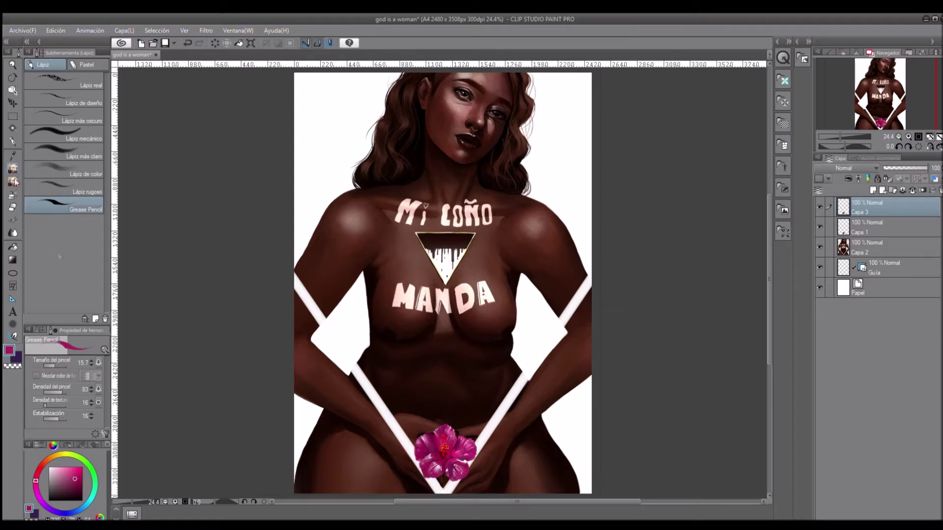
key(b)
alt+click(448, 469)
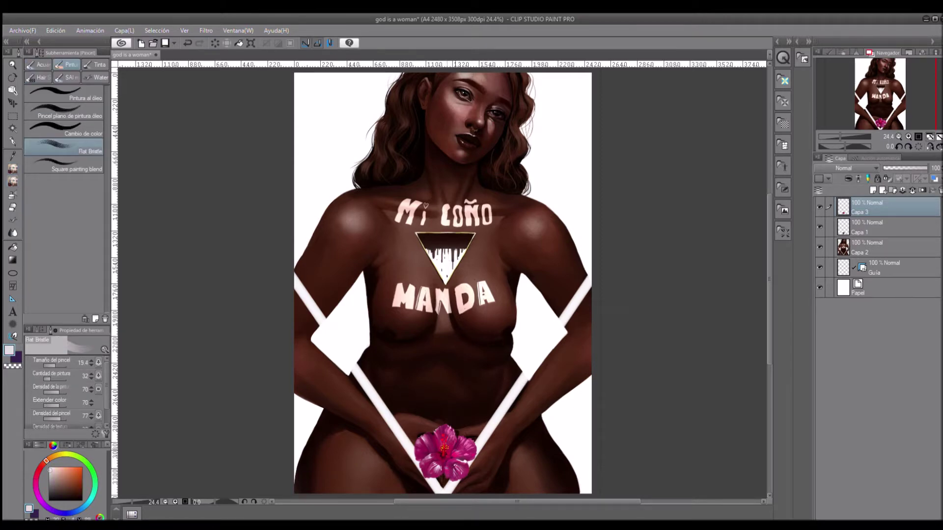
key(p)
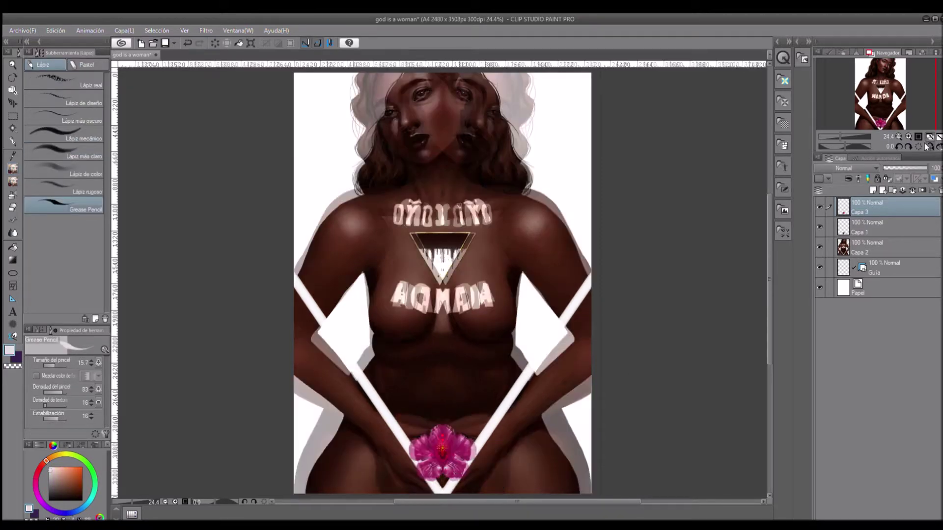
Add a Sobreexponer (color) layer, airbrush a pink glow over the selected flower, and hide the layer.
key(ctrl+shift+n)
key(b)
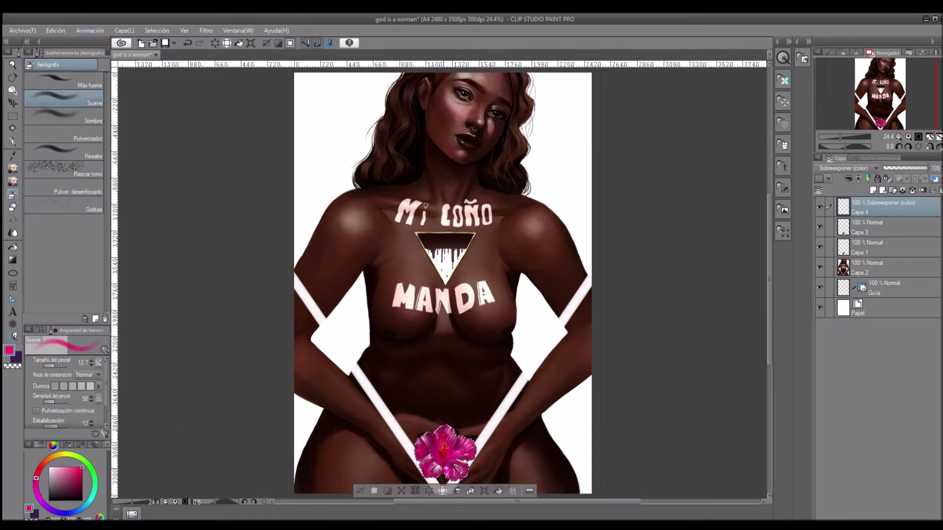
key(h)
key(e)
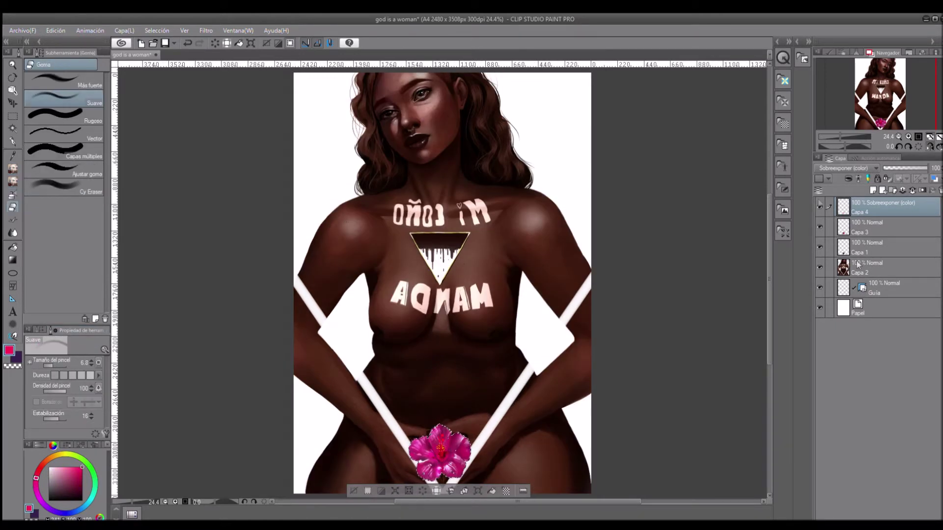
click(819, 206)
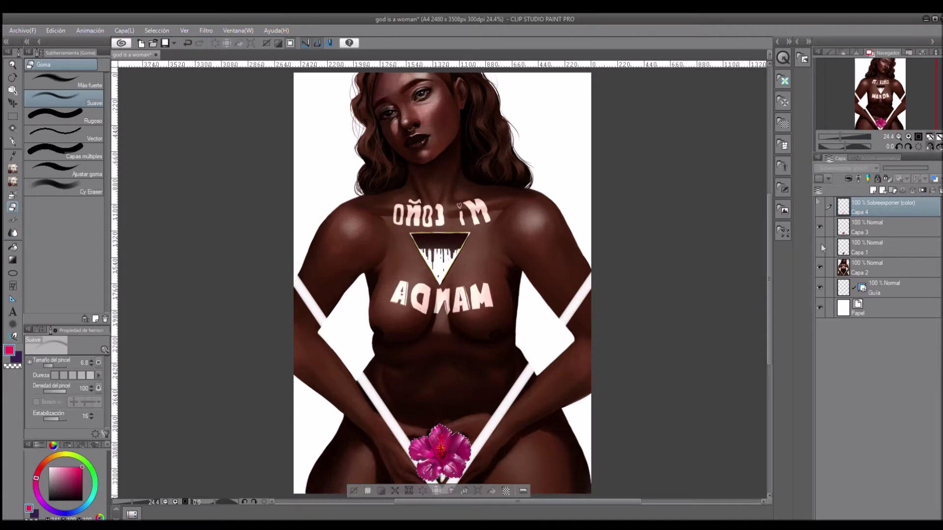
Add a Sobreexponer (brillo) layer, brighten the petals with the Flat Bristle brush, and clear the flower selection.
key(ctrl+shift+n)
key(b)
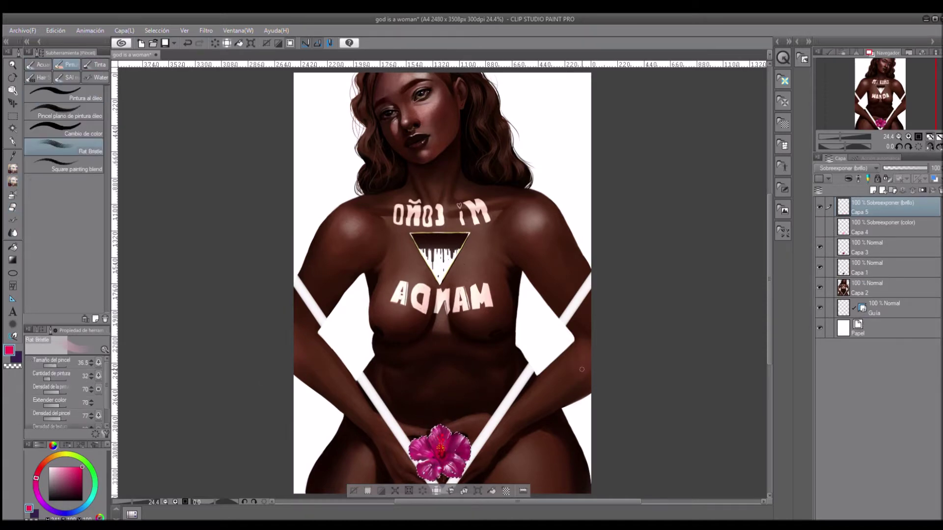
key(h)
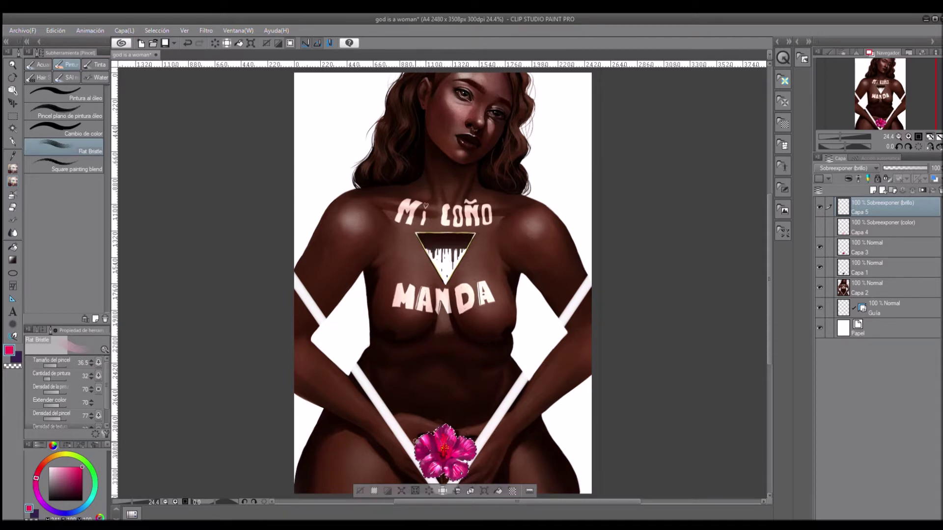
key(e)
key(ctrl+d)
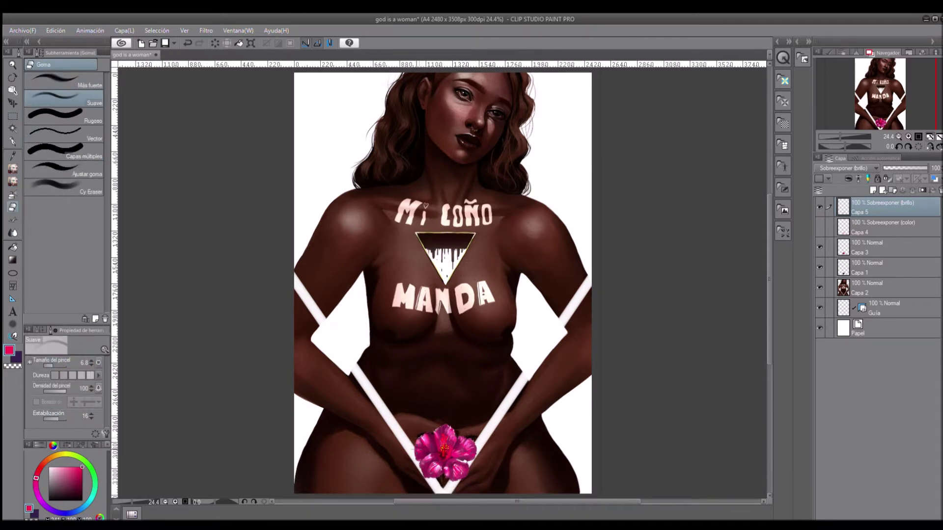
Add an Añadir (brillo) layer and draw light pink petal highlights with the Grease Pencil at size 15.7.
alt+click(492, 373)
key(p)
key(ctrl+shift+n)
key(ctrl+plus)
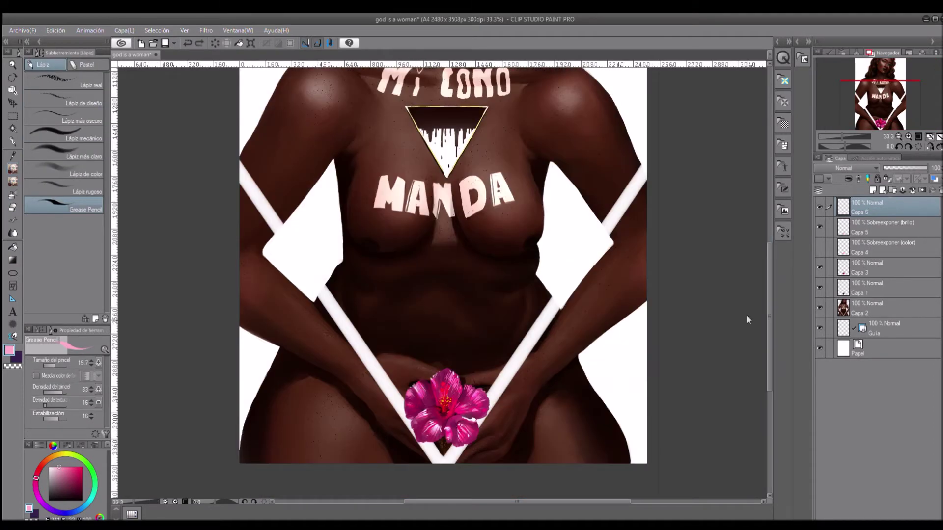
key(shift+alt+w)
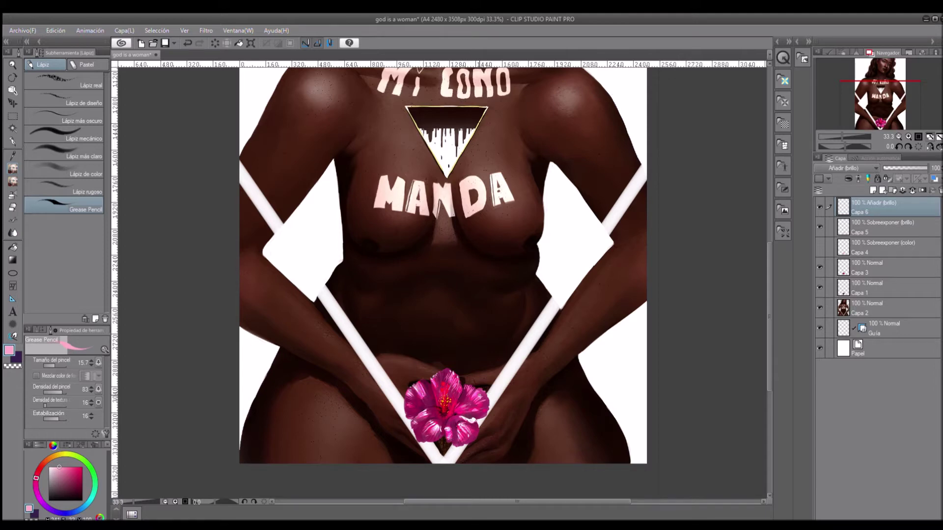
Draw dark red and black accents on the flower layer Capa 3, checking them on the mirrored canvas.
click(929, 147)
click(878, 267)
alt+click(464, 71)
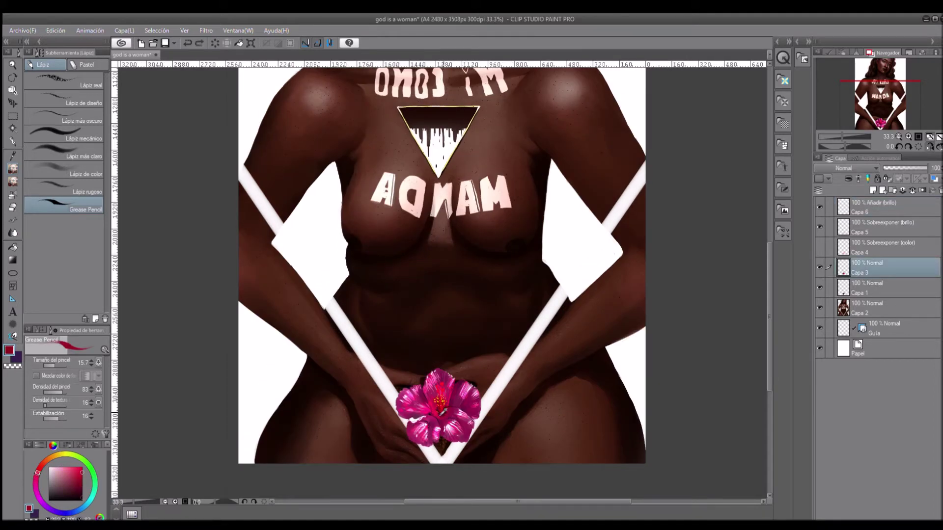
key(h)
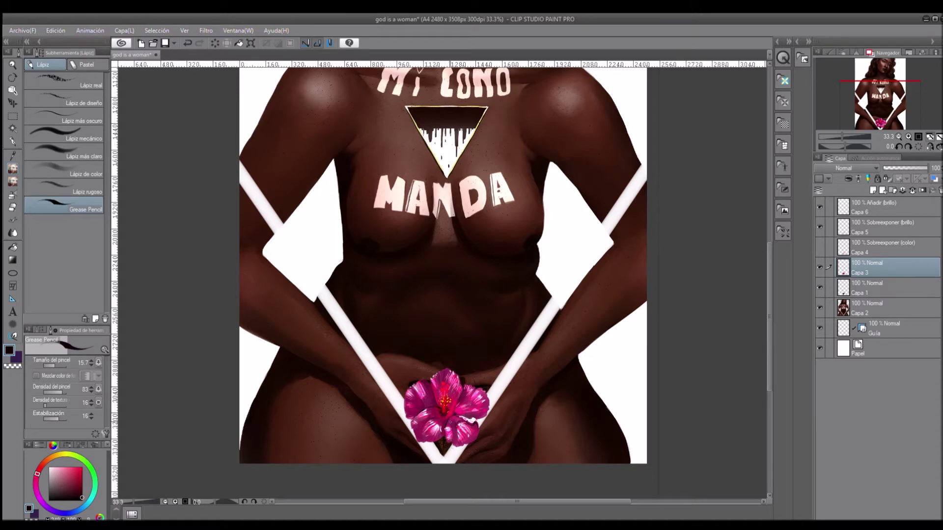
Show the Sobreexponer (color) layer and merge the three glow layers into the flower layer Capa 3.
key(ctrl+0)
key(alt+bracketright)
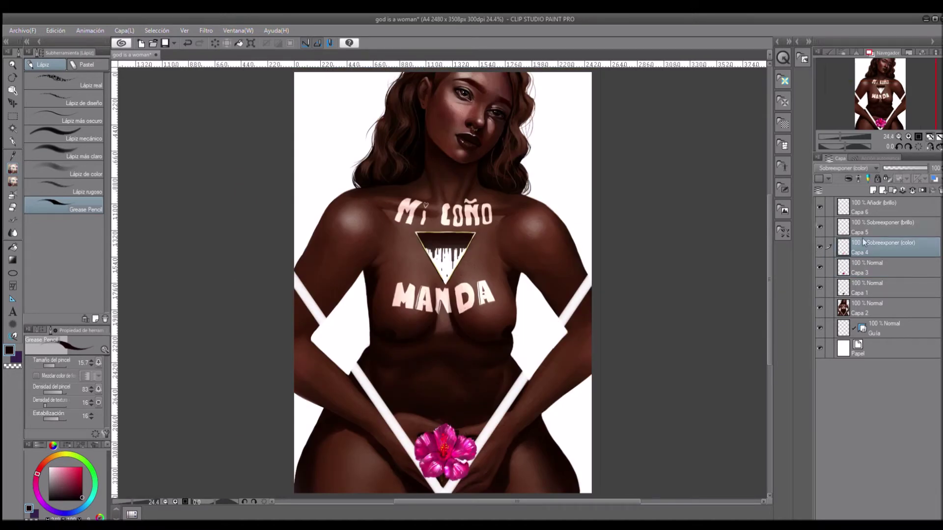
key(alt+bracketright)
key(Delete)
key(Delete)
key(Delete)
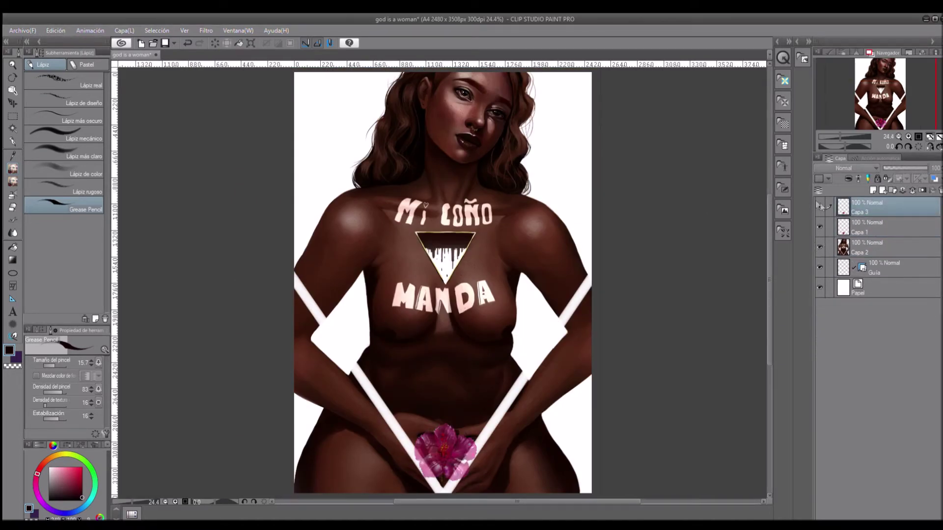
Paint soft magenta strokes along the lower, side and top petals with the Flat Bristle brush.
key(e)
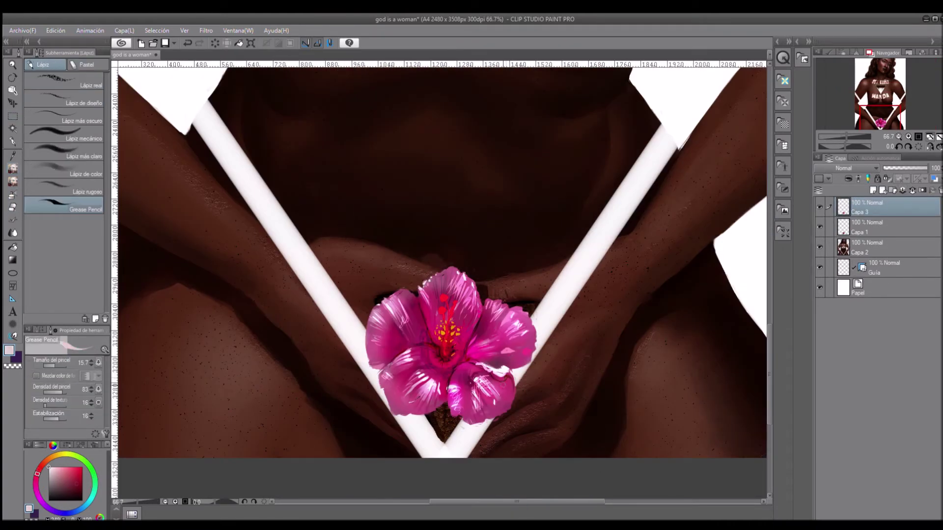
key(b)
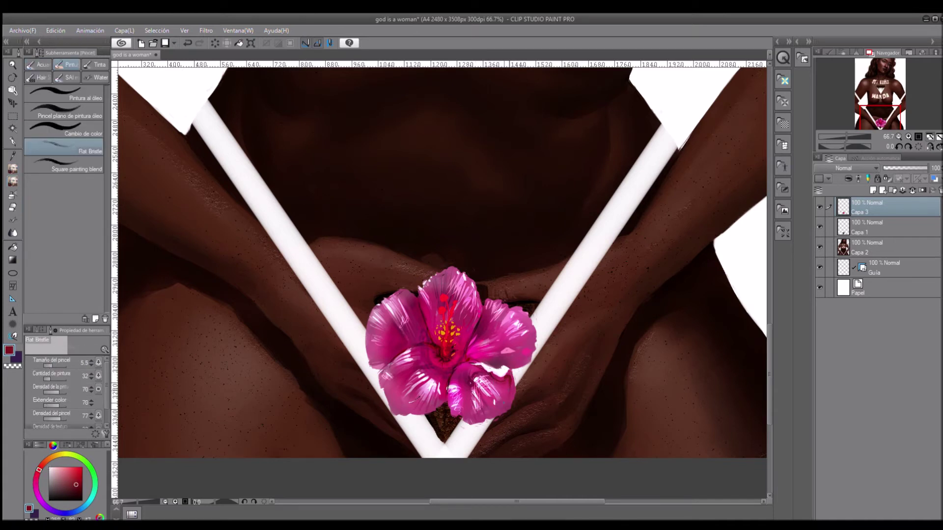
alt+click(483, 383)
drag(483, 378, 476, 412)
alt+click(444, 347)
drag(424, 358, 424, 364)
drag(400, 300, 405, 329)
drag(491, 309, 501, 329)
drag(464, 290, 459, 315)
drag(449, 280, 471, 317)
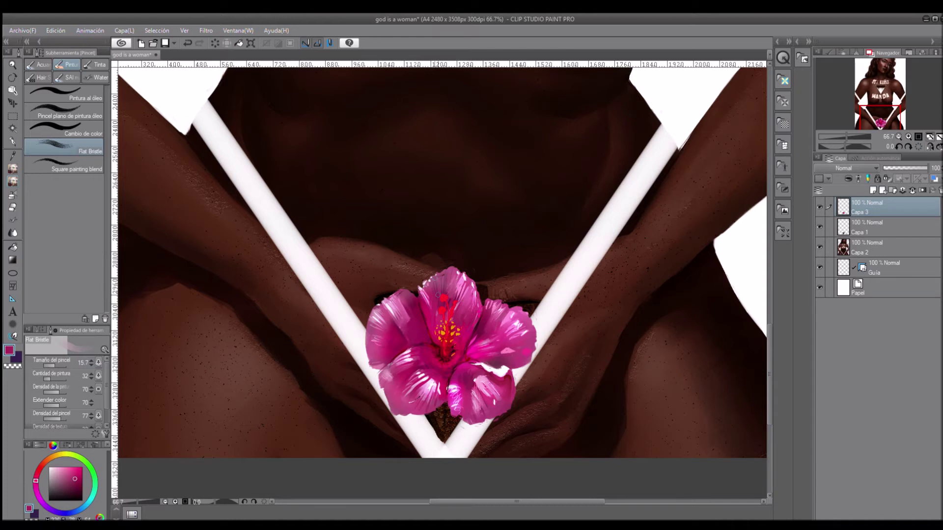
Blend sampled magentas into the lower and right petals with the Flat Bristle brush at size 15.7.
alt+click(466, 390)
alt+click(392, 374)
alt+click(503, 354)
alt+click(483, 369)
key(h)
alt+click(711, 224)
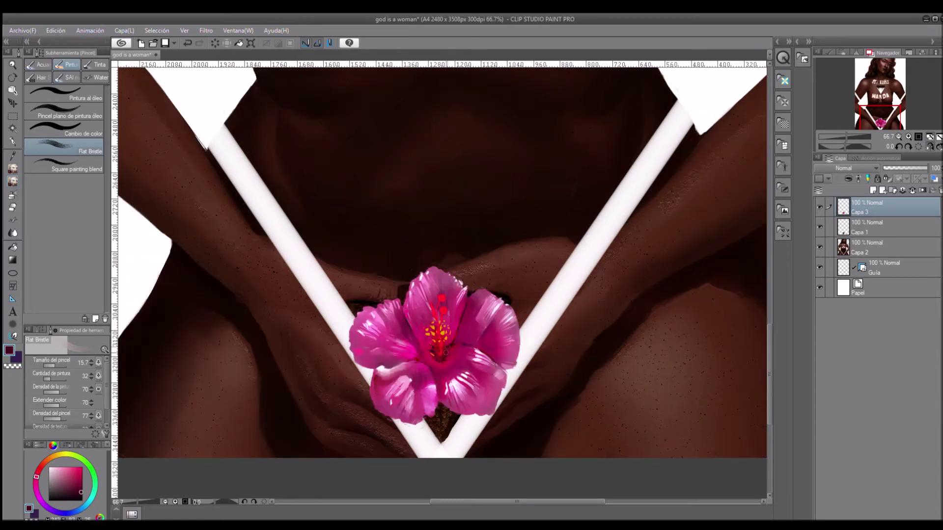
Deepen the flower's centre below the stamens with dark and bright magenta, checking it on the mirrored canvas.
key(p)
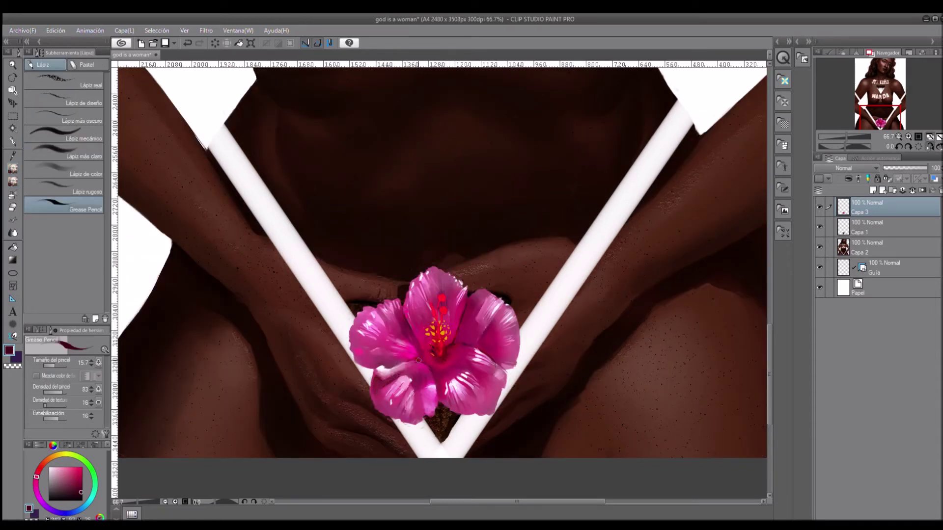
key(b)
key(h)
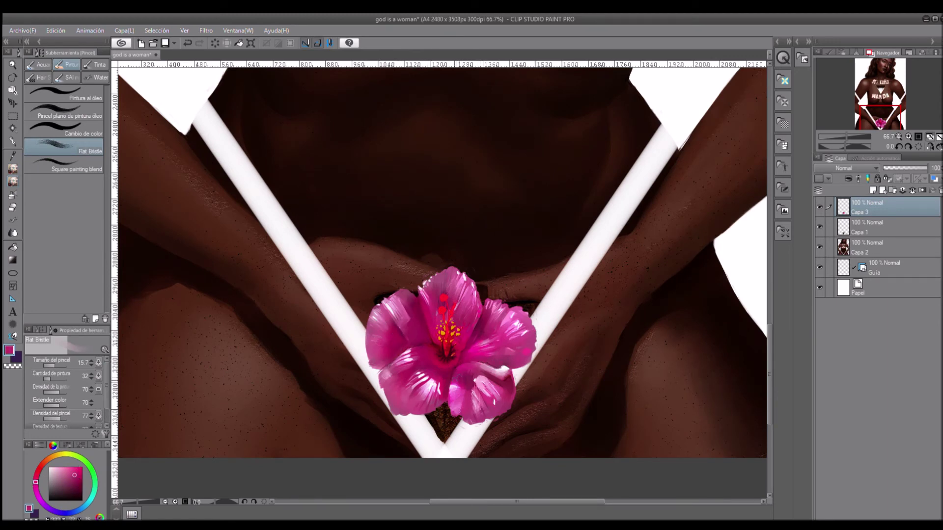
key(h)
drag(444, 365, 444, 359)
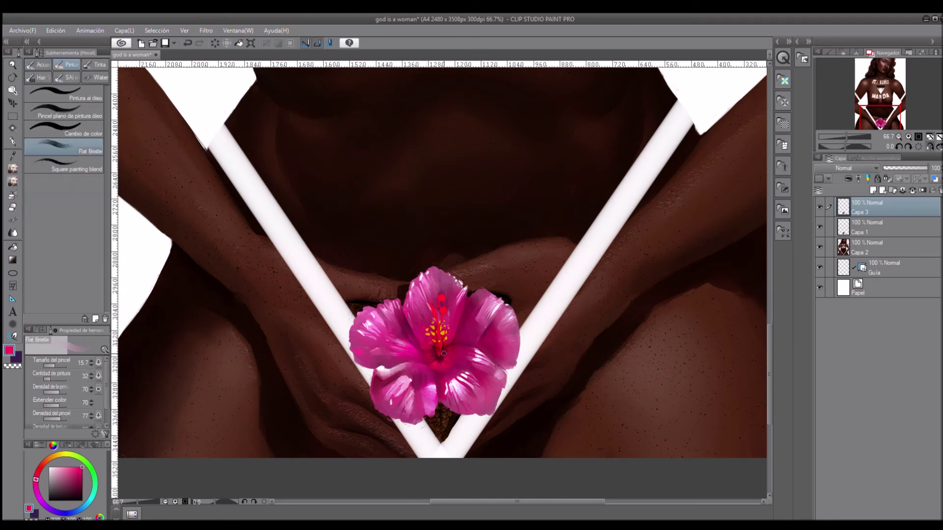
key(h)
Cover the white curl on the lower right petal with crimson and blend it in with the Flat Bristle brush.
key(p)
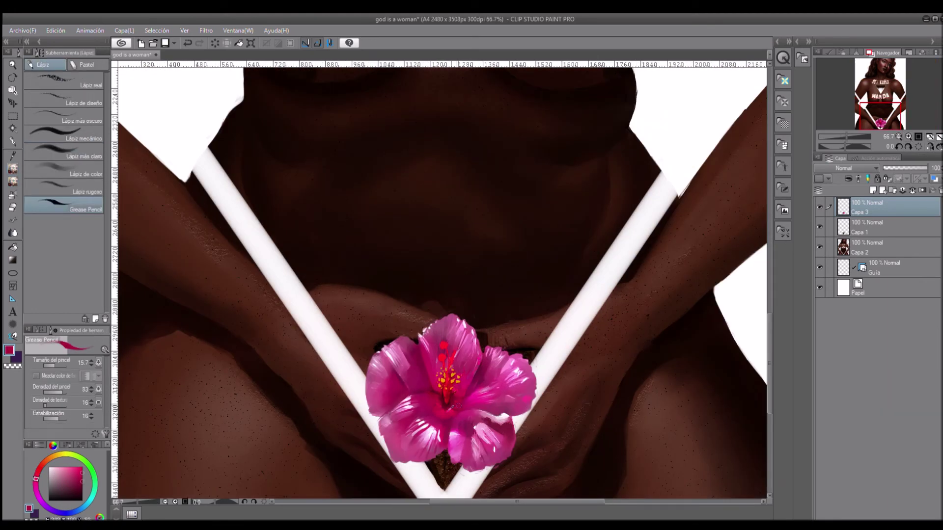
mouse_move(510, 423)
mouse_down()
mouse_move(489, 421)
mouse_move(510, 419)
mouse_up()
key(e)
key(b)
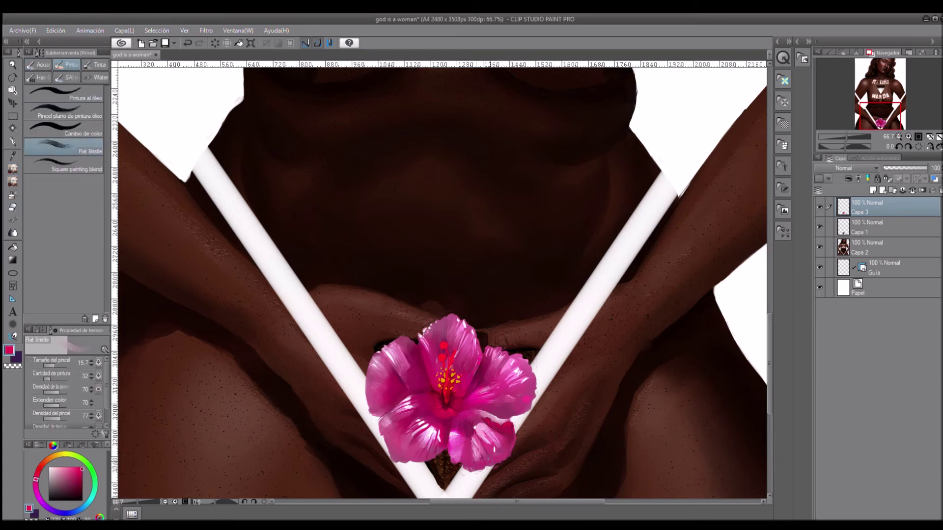
key(p)
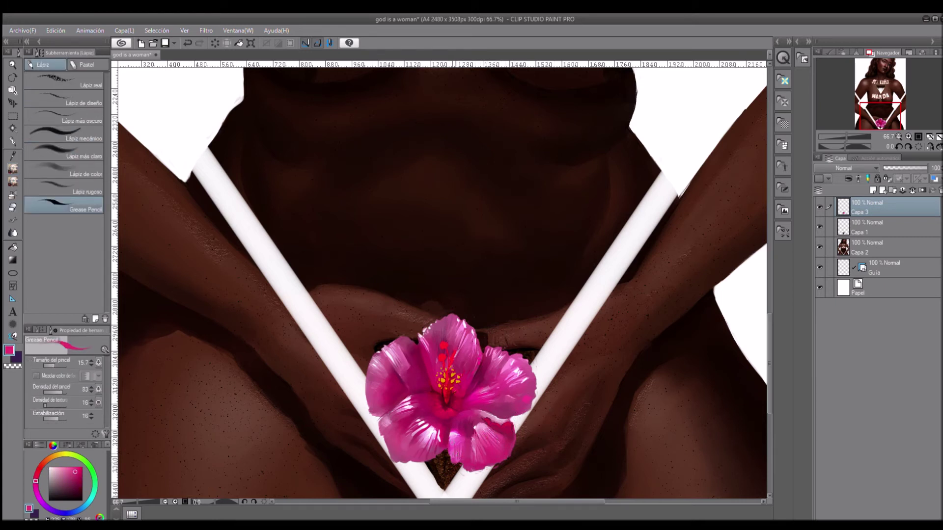